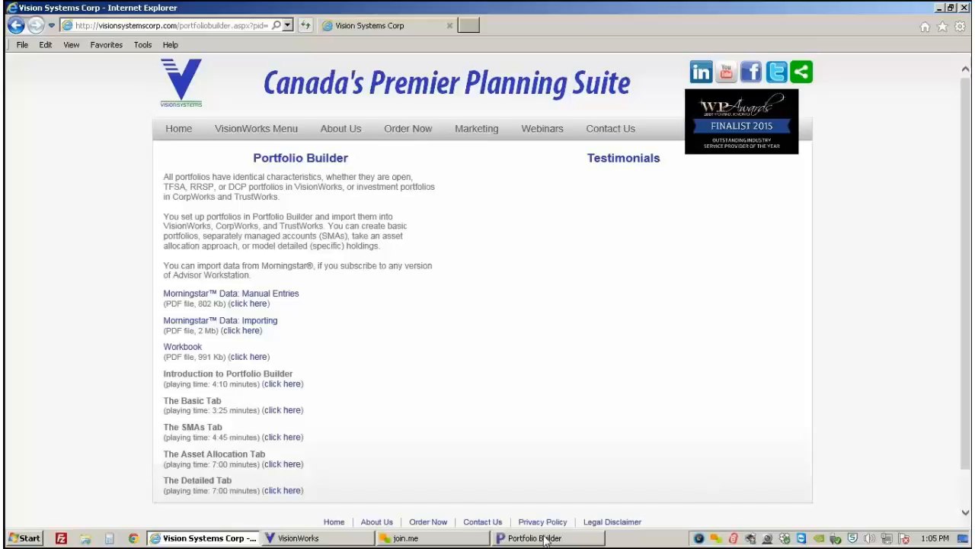
Step: Switch to Portfolio Builder and display the Conservative portfolio among the basic portfolios
click(594, 512)
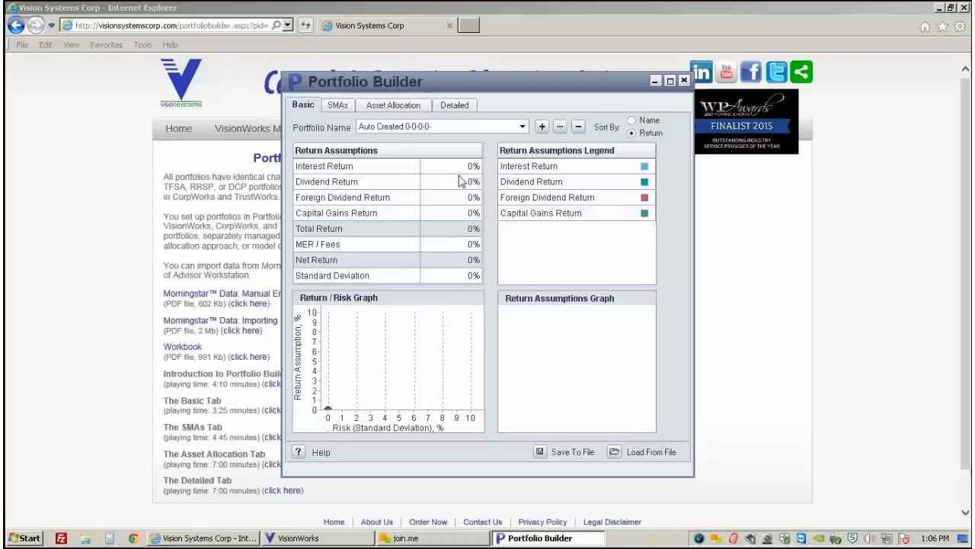
click(519, 127)
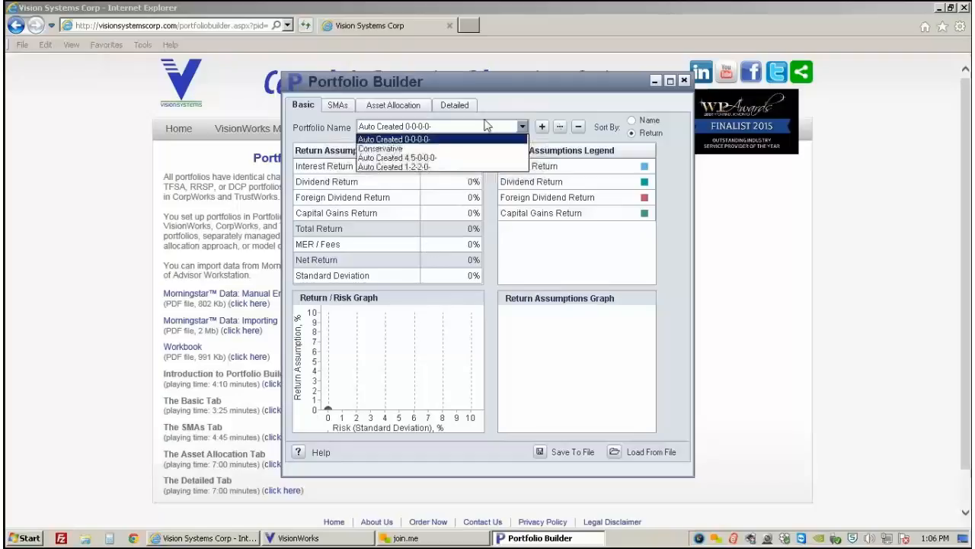
click(377, 149)
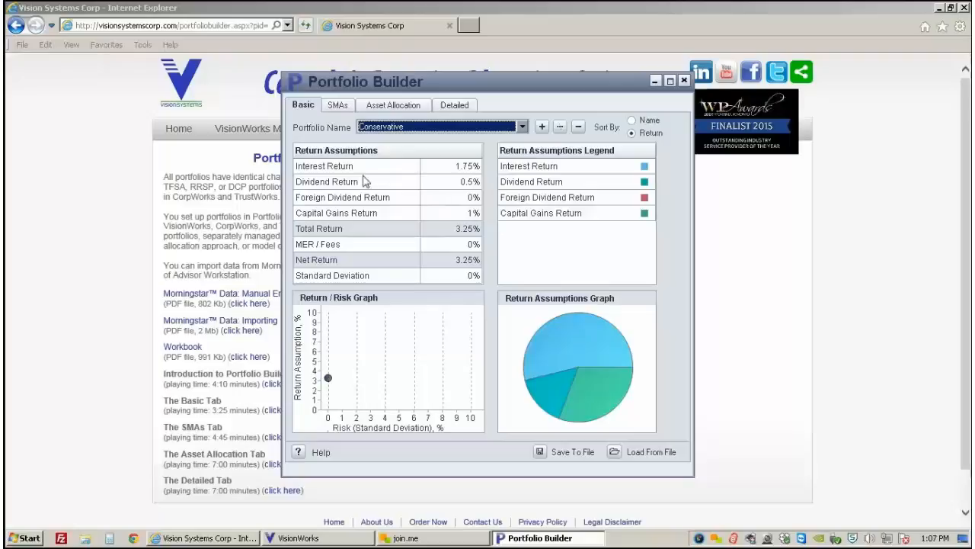
Step: Look through the separately managed accounts offered by the portfolio manager Hahn Investment Stewards
click(339, 107)
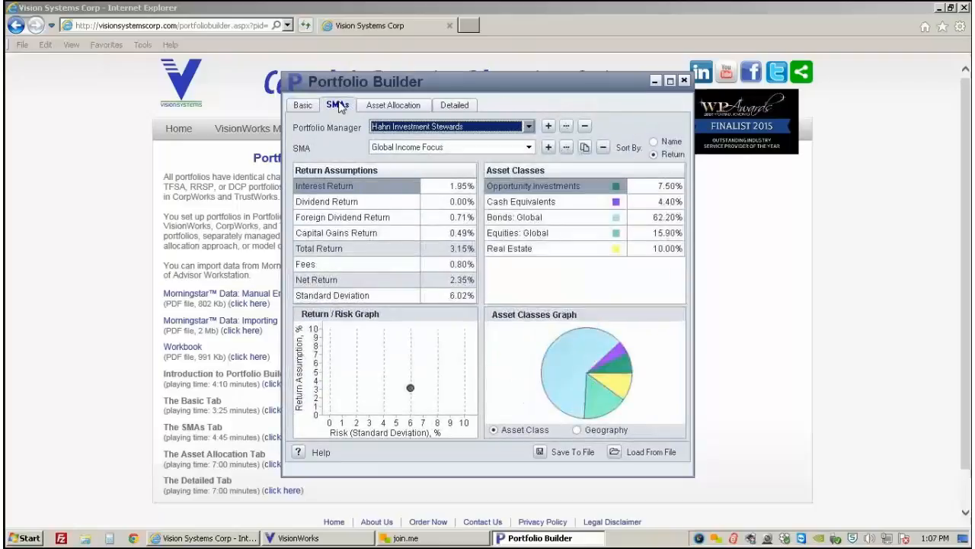
click(530, 147)
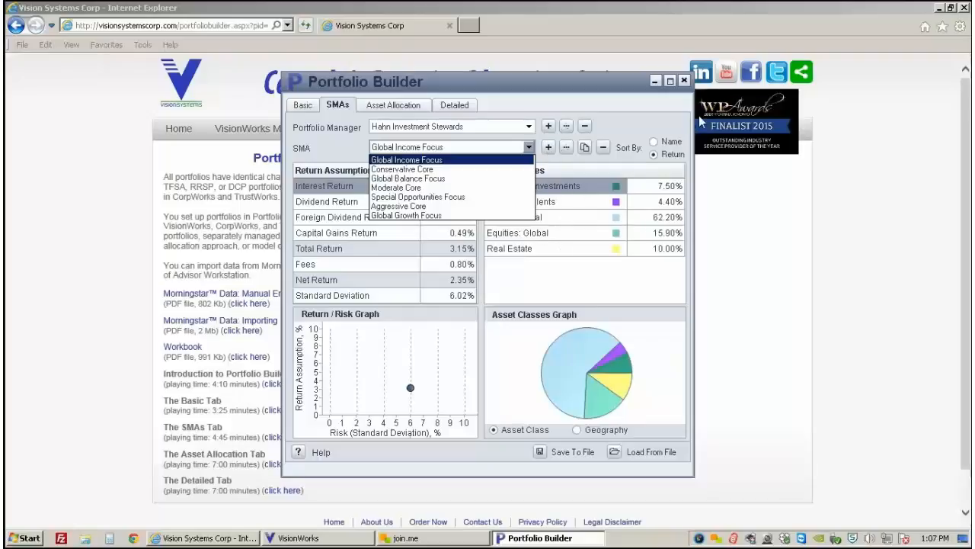
click(651, 122)
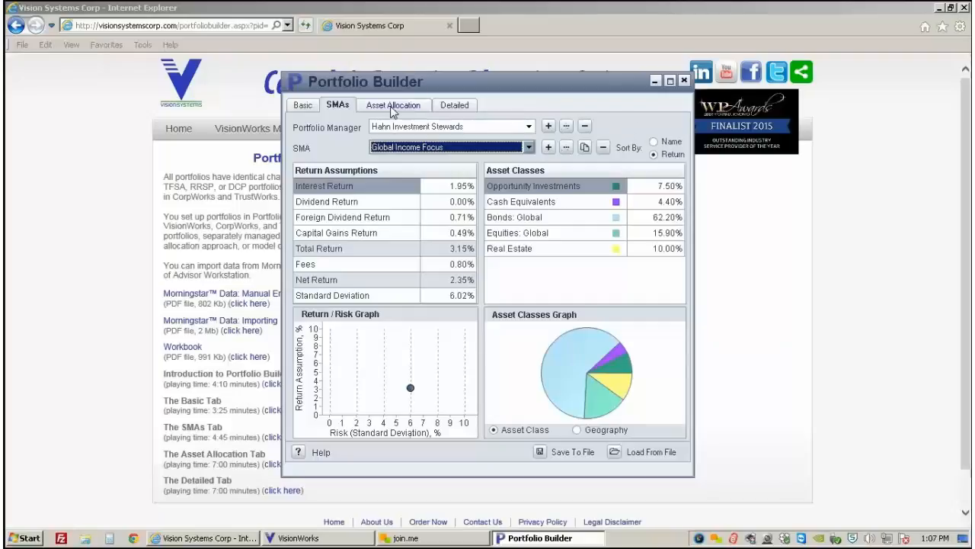
Step: Browse the full list of standard, custom and segregated portfolios in the asset allocation library
click(393, 106)
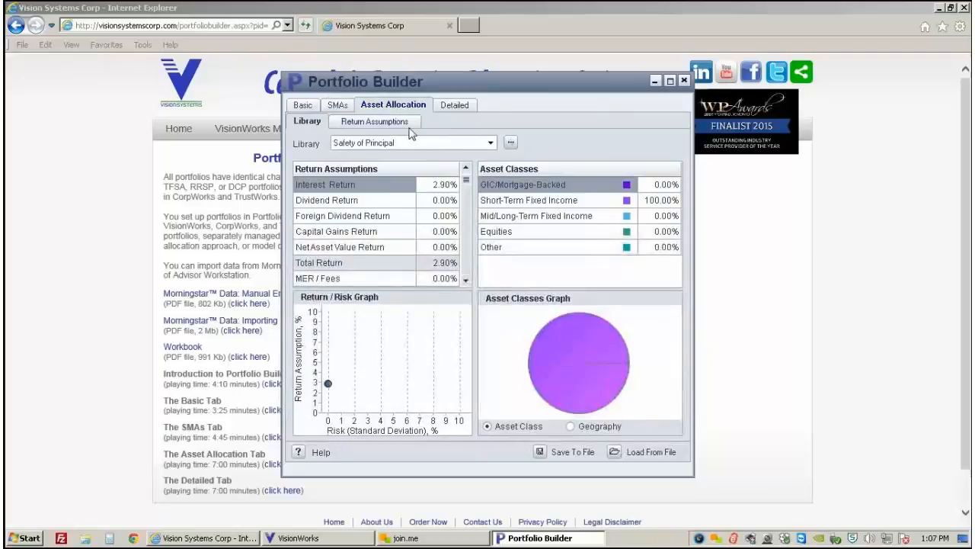
click(490, 144)
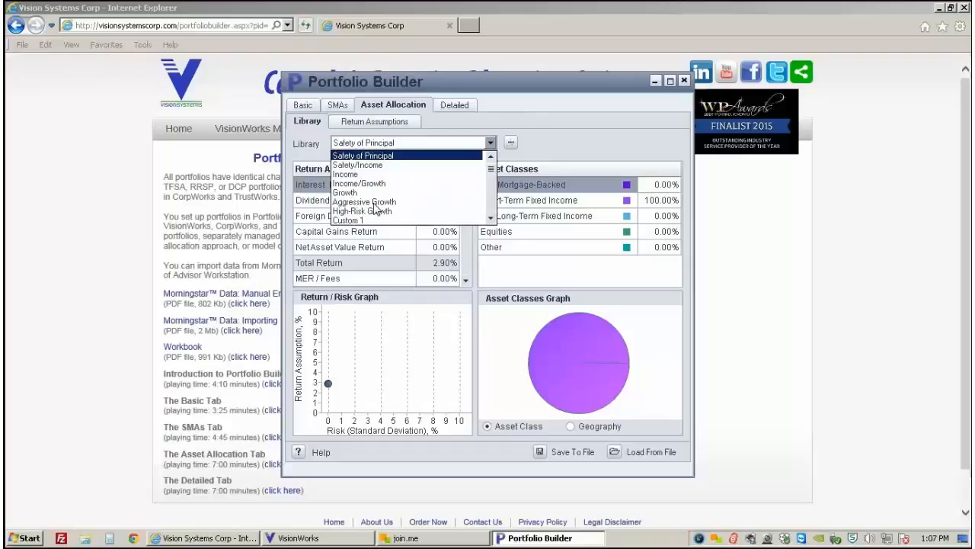
drag(492, 173, 455, 214)
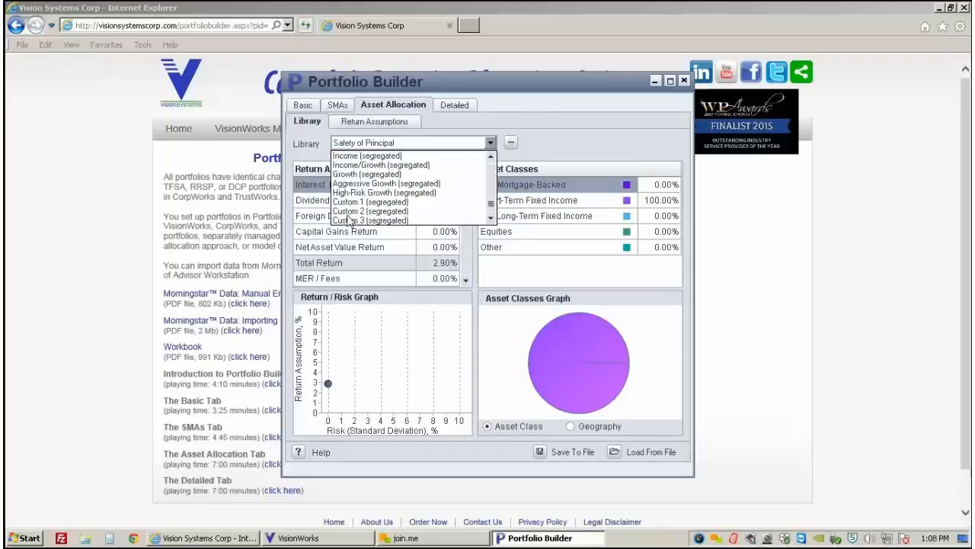
drag(493, 207, 492, 160)
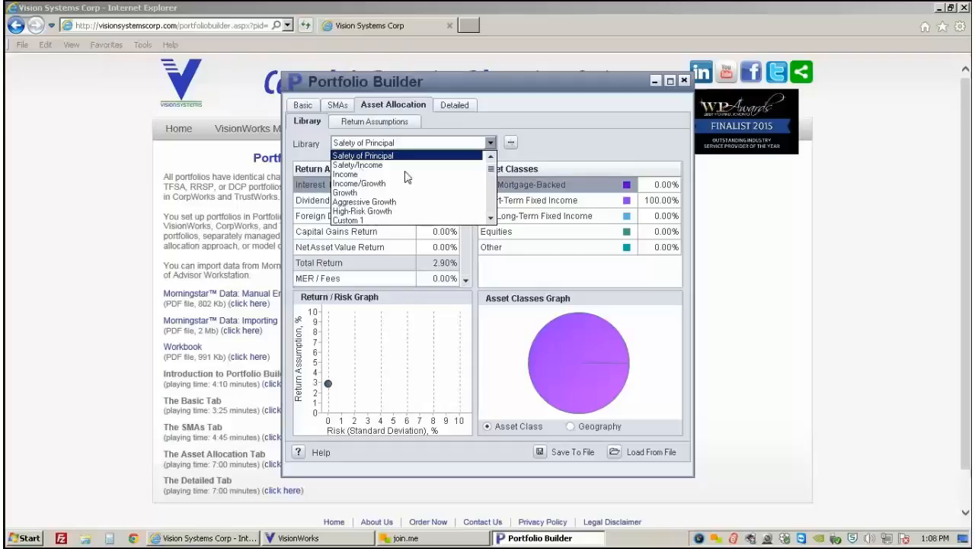
Step: Review the asset allocation return assumptions for mutual funds, including the historical returns table of the Balanced group
click(373, 121)
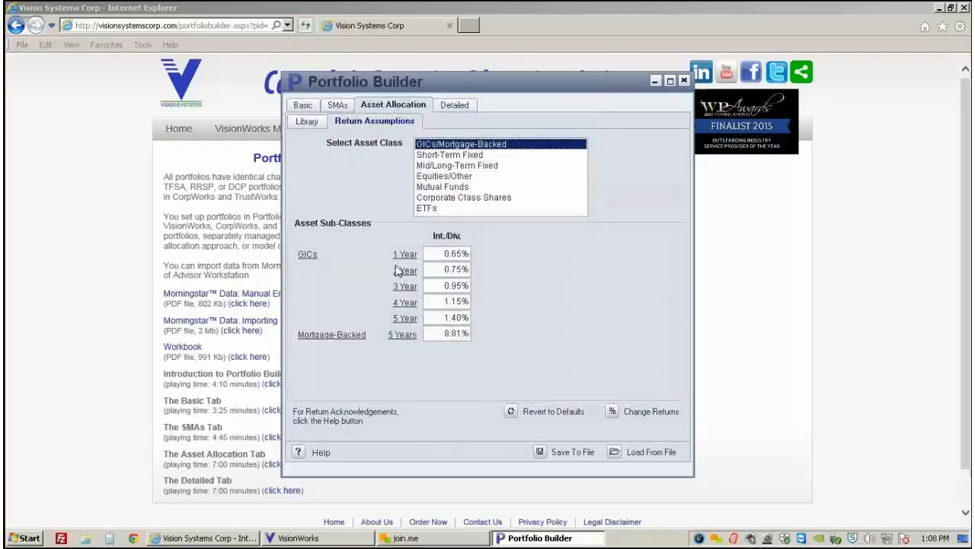
click(423, 188)
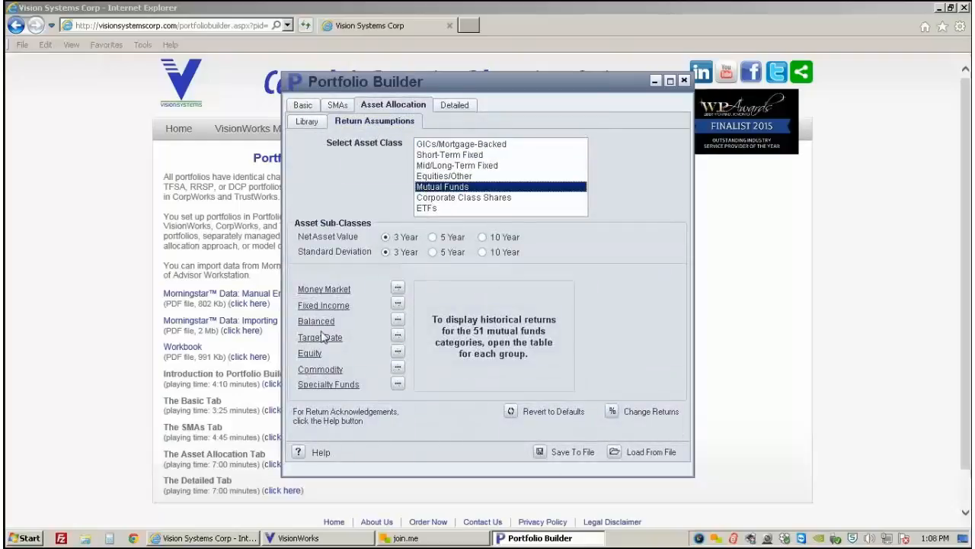
click(317, 322)
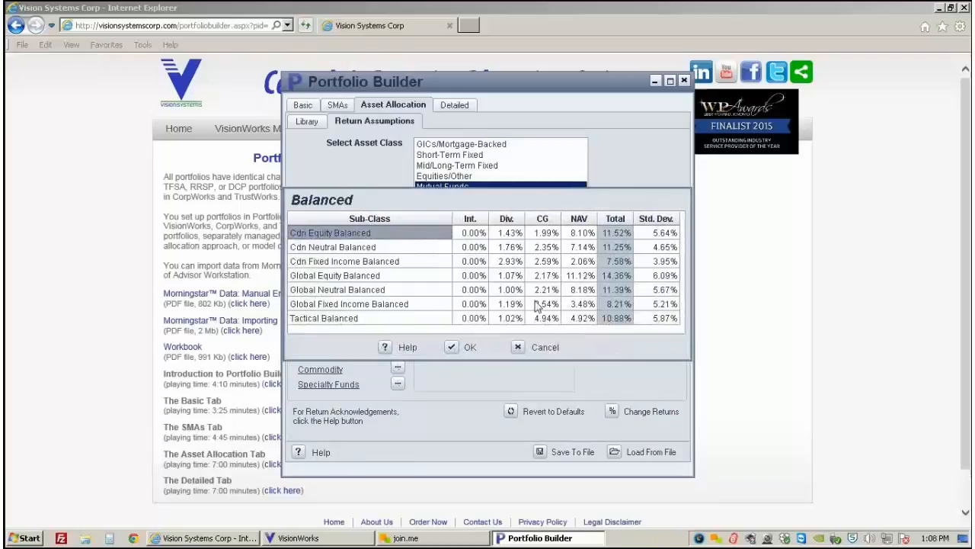
click(518, 349)
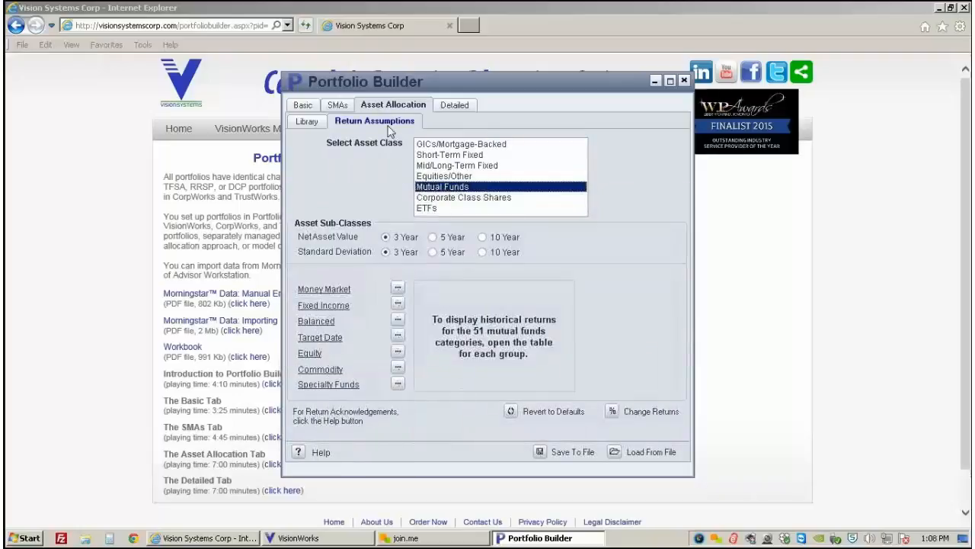
Step: Show the detailed portfolios and view the blank form for a new portfolio, closing it without creating one
click(447, 106)
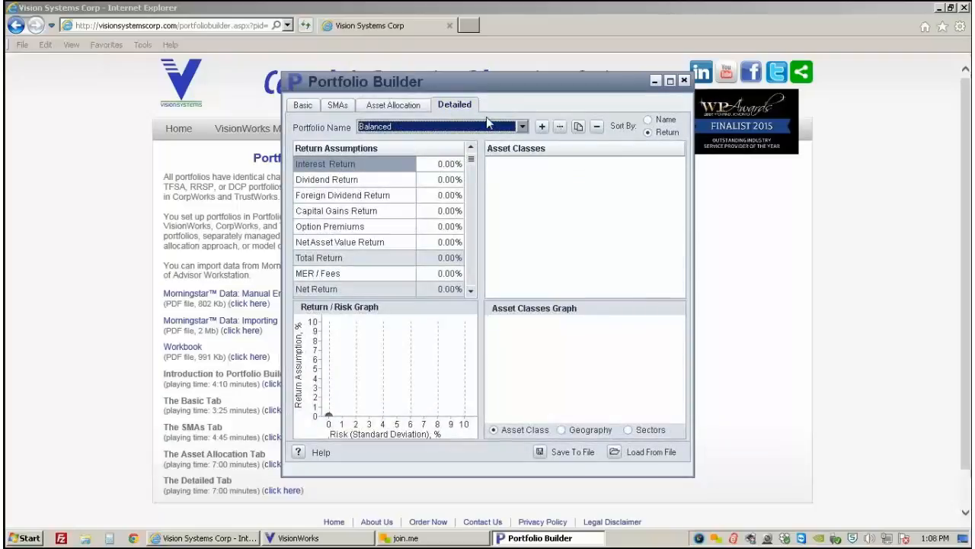
click(542, 128)
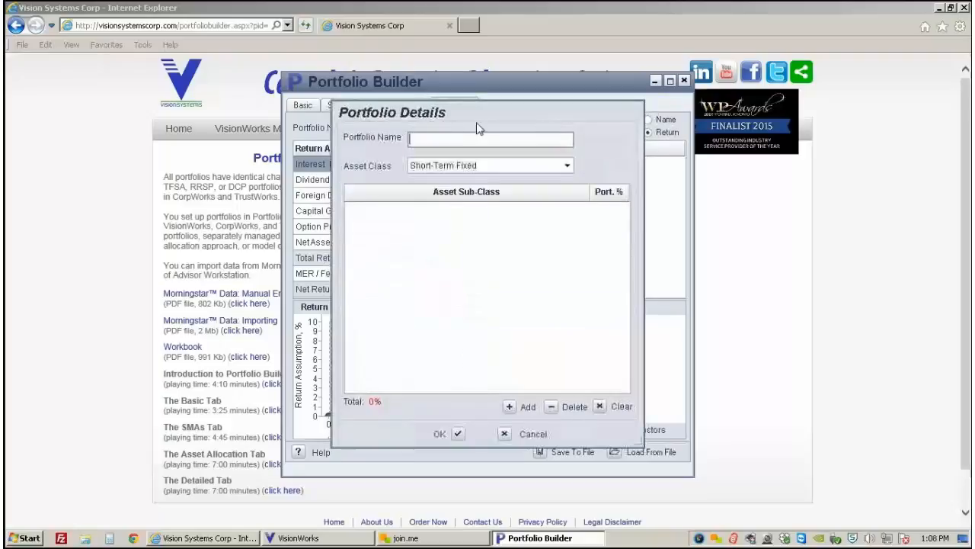
click(507, 433)
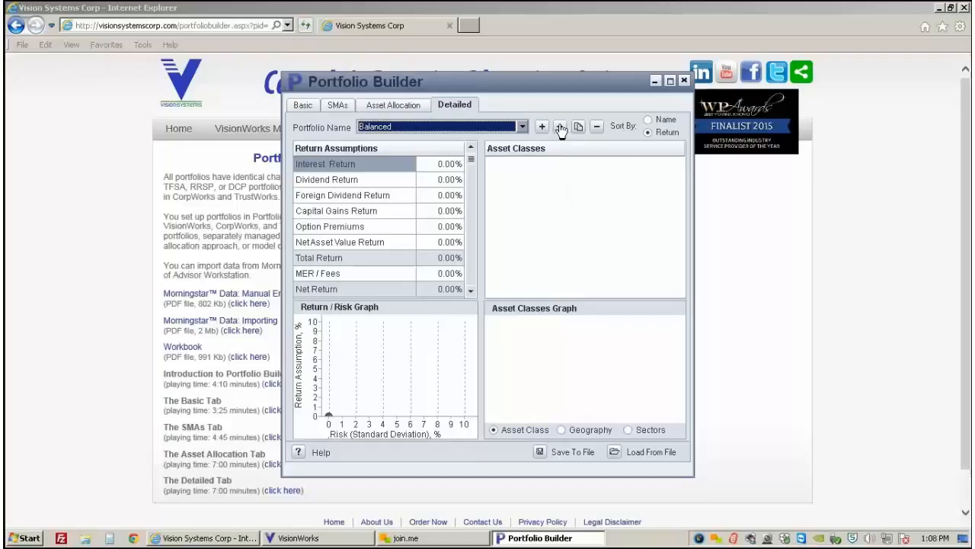
Step: Edit the Balanced detailed portfolio, set its asset class to Mutual Funds and bring up the mutual fund sub-classes
click(522, 128)
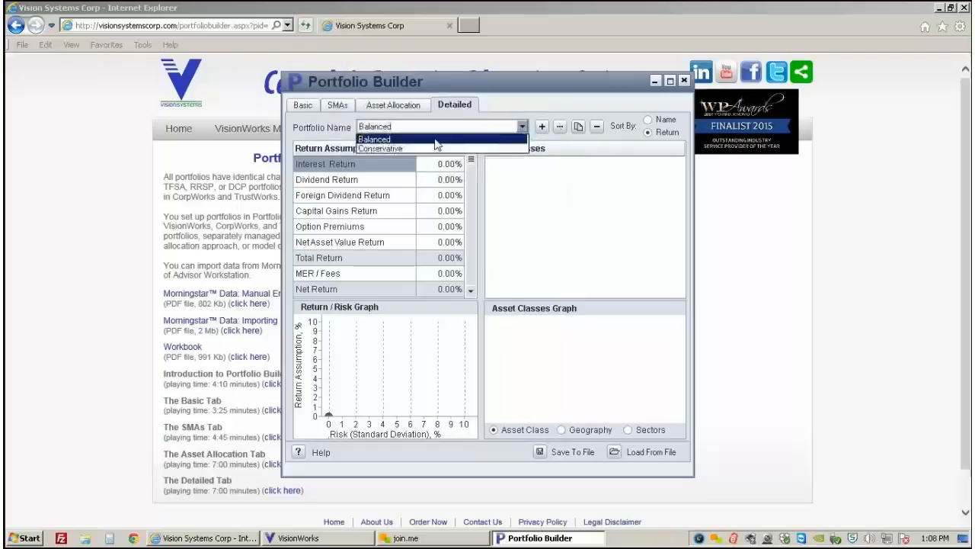
click(563, 129)
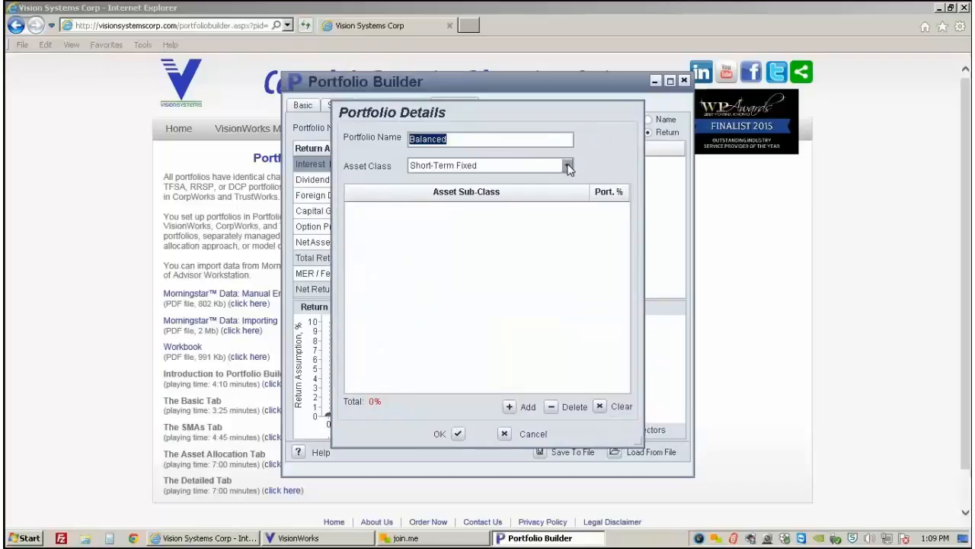
click(567, 168)
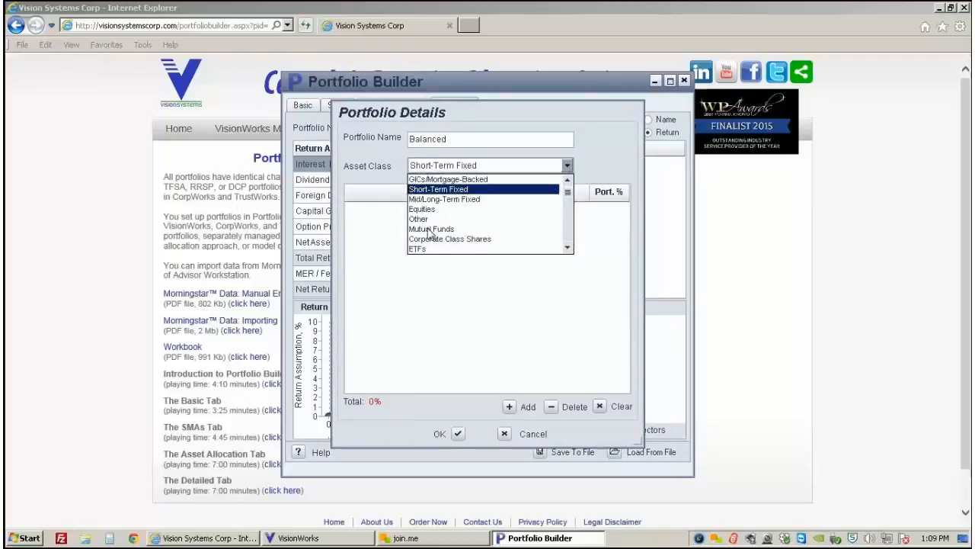
click(434, 230)
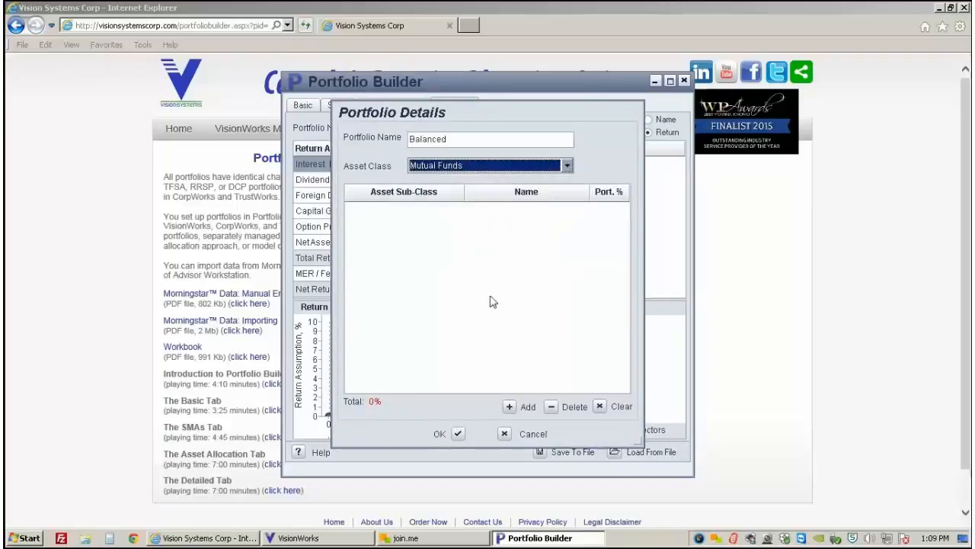
click(510, 409)
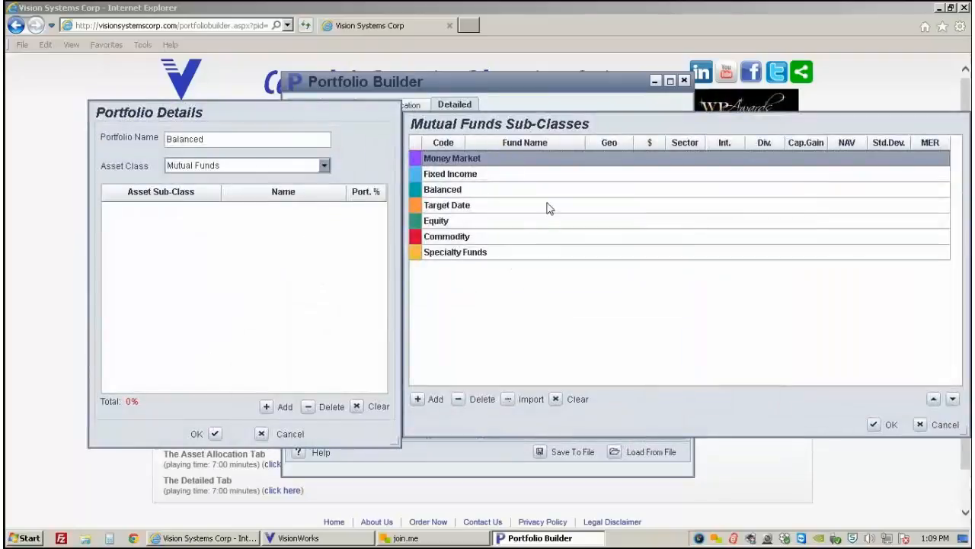
Step: Import the fund data from Mackenzie Mutual Funds.xls into the mutual fund sub-classes
click(444, 190)
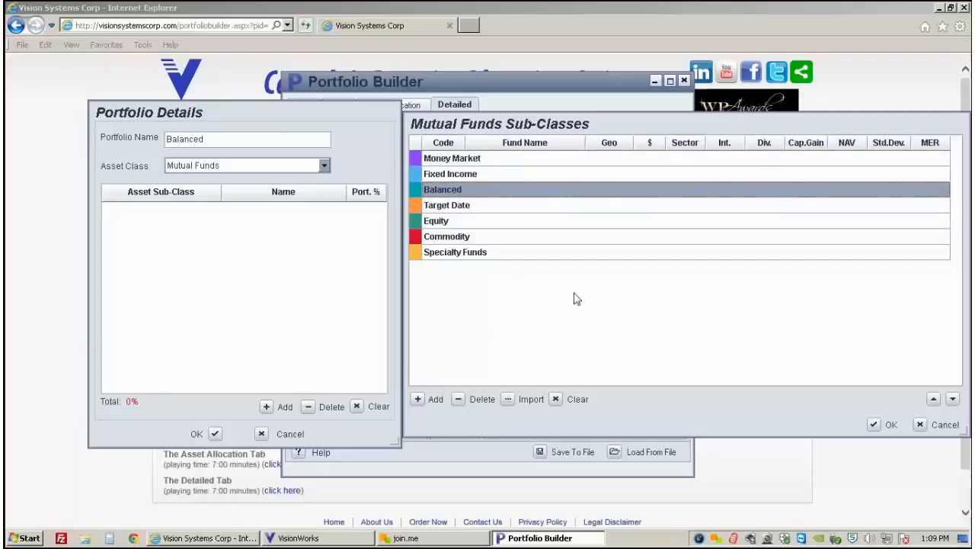
click(508, 400)
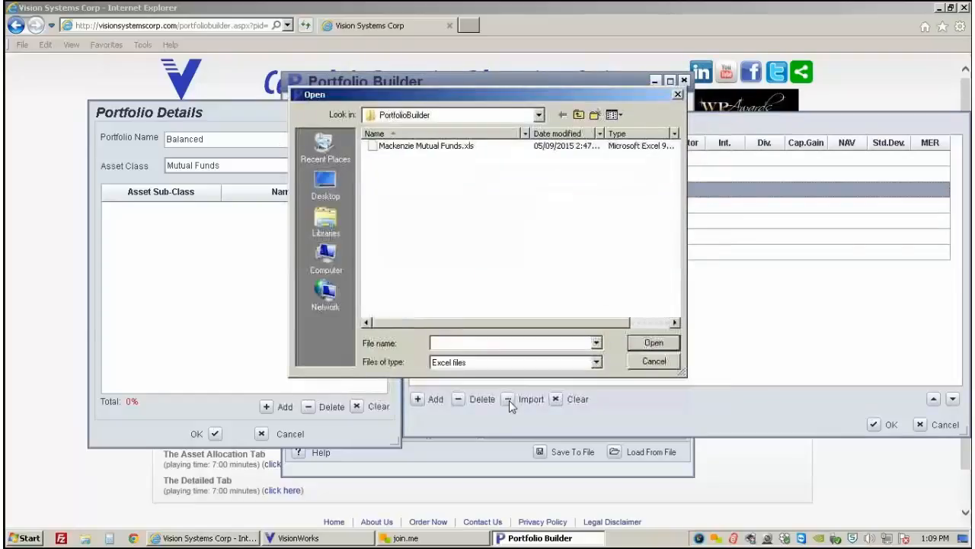
click(425, 149)
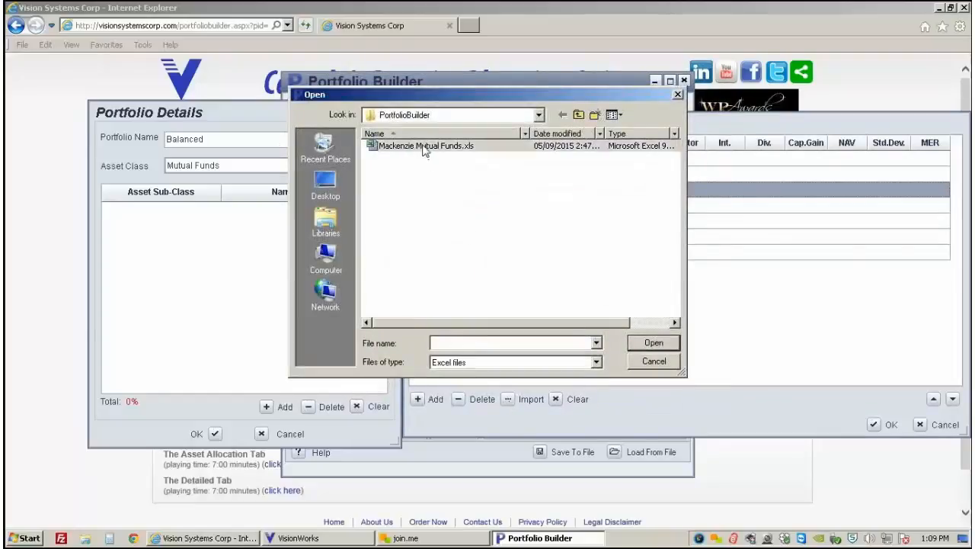
click(657, 344)
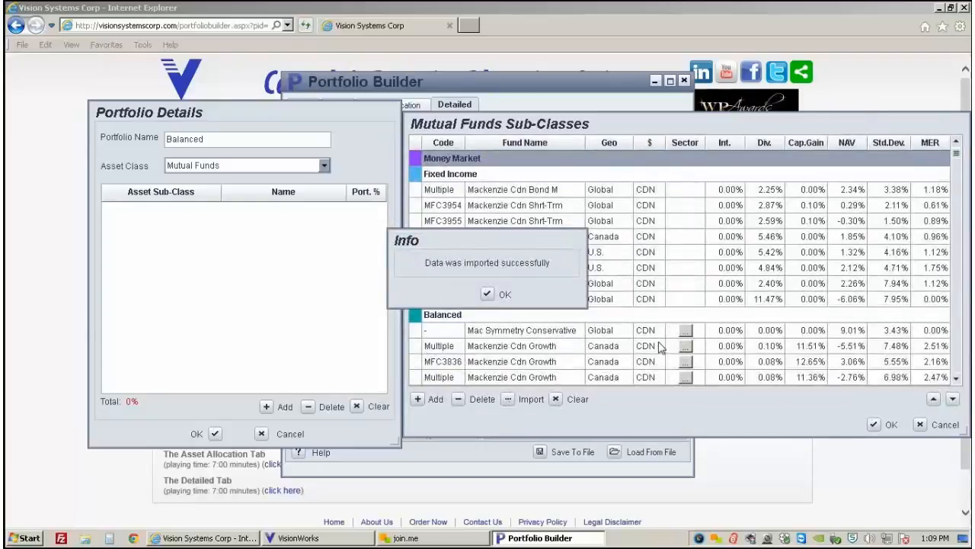
click(488, 295)
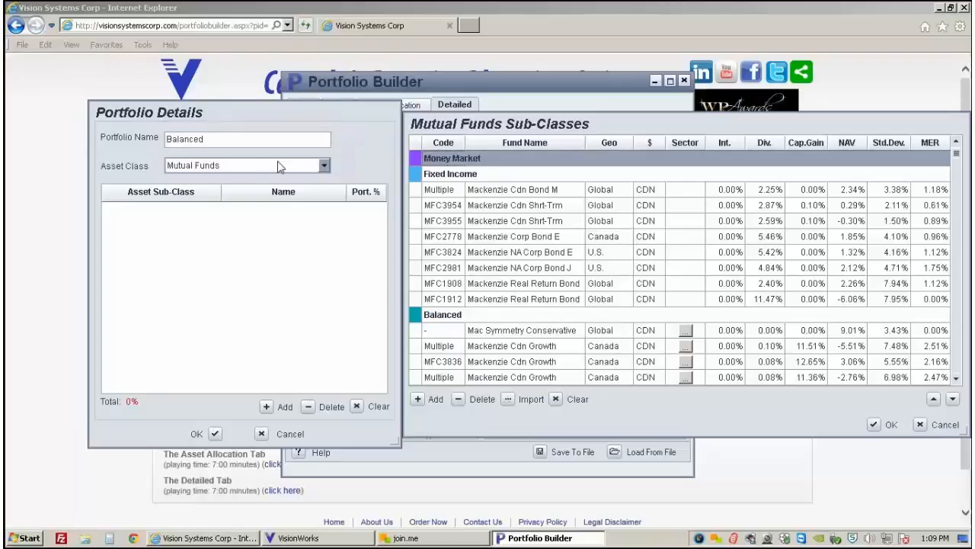
Step: Add the Mackenzie Cundill Cdn fund with code MFC3773 to the Balanced portfolio
click(956, 379)
click(957, 380)
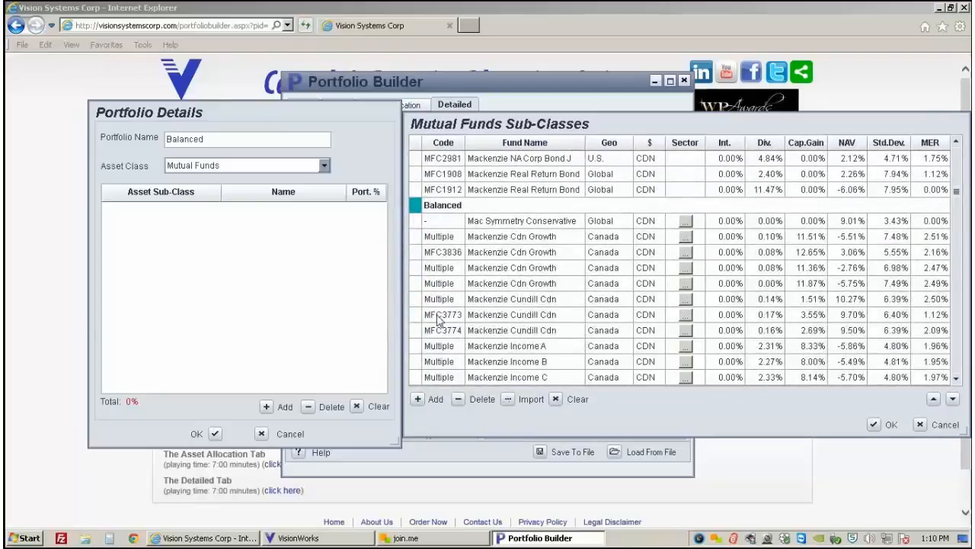
click(439, 319)
drag(440, 319, 262, 266)
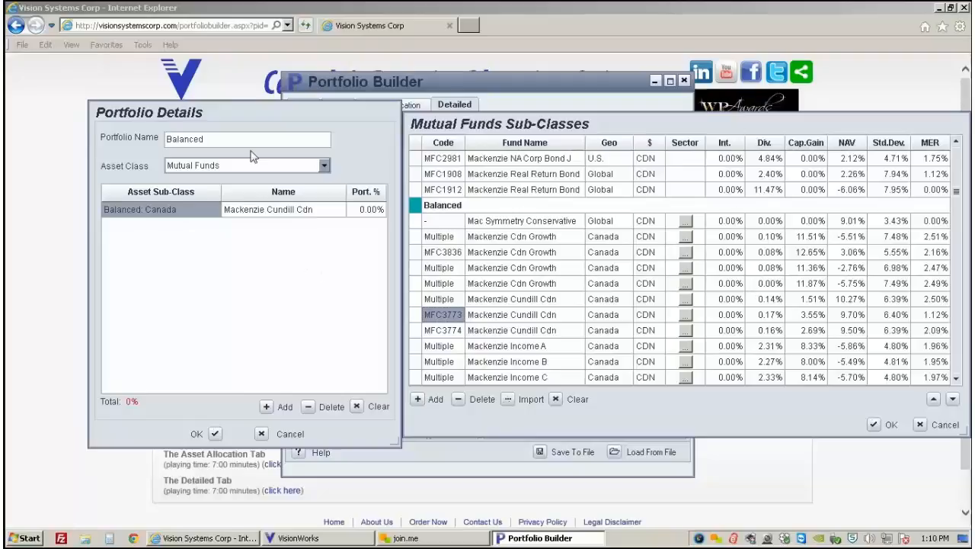
Step: Set the Mackenzie Cundill Cdn fund's portfolio share to 100% and accept the Balanced portfolio's details
click(365, 211)
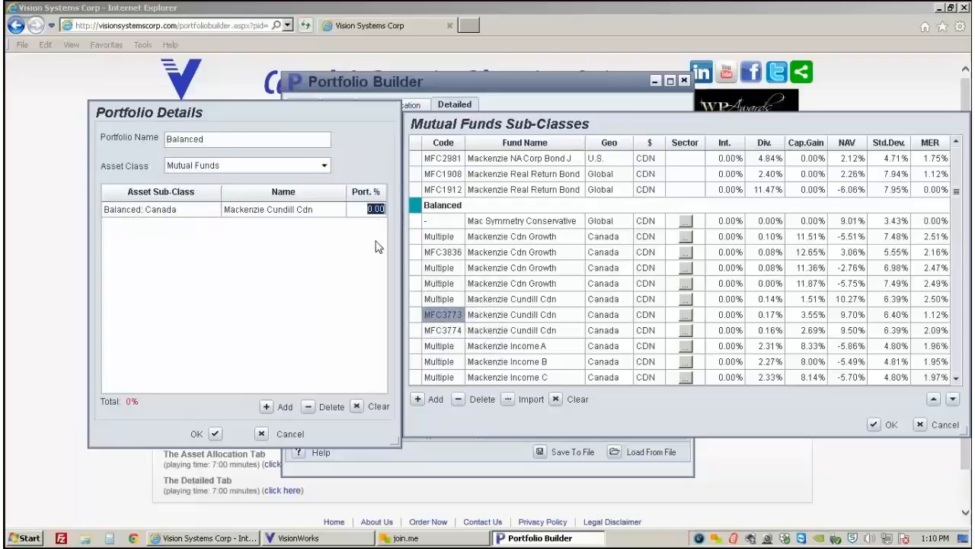
text(100)
click(363, 245)
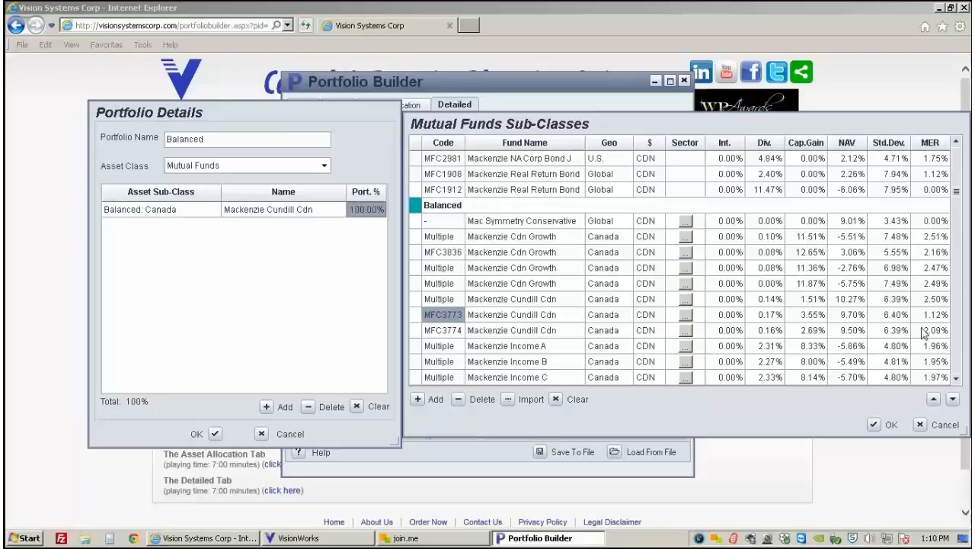
drag(959, 200, 957, 213)
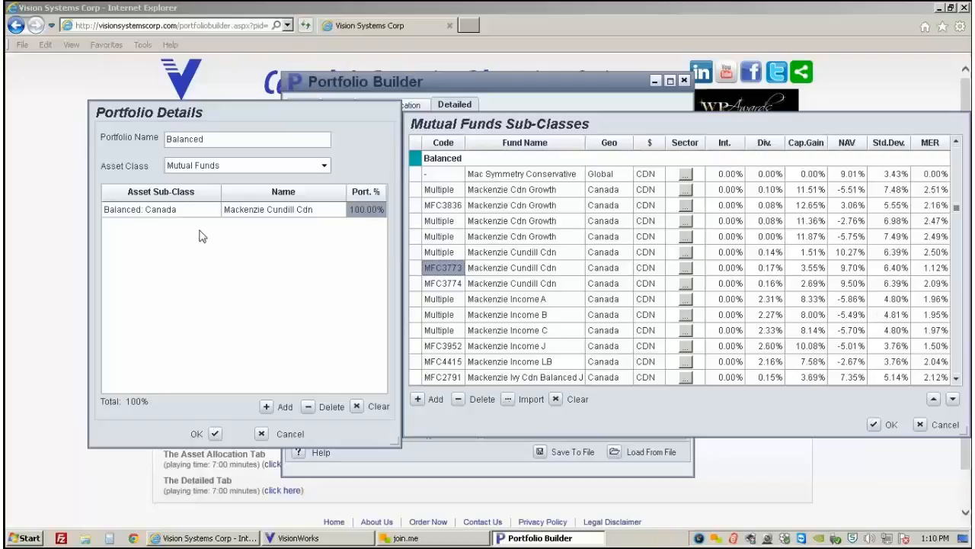
click(213, 435)
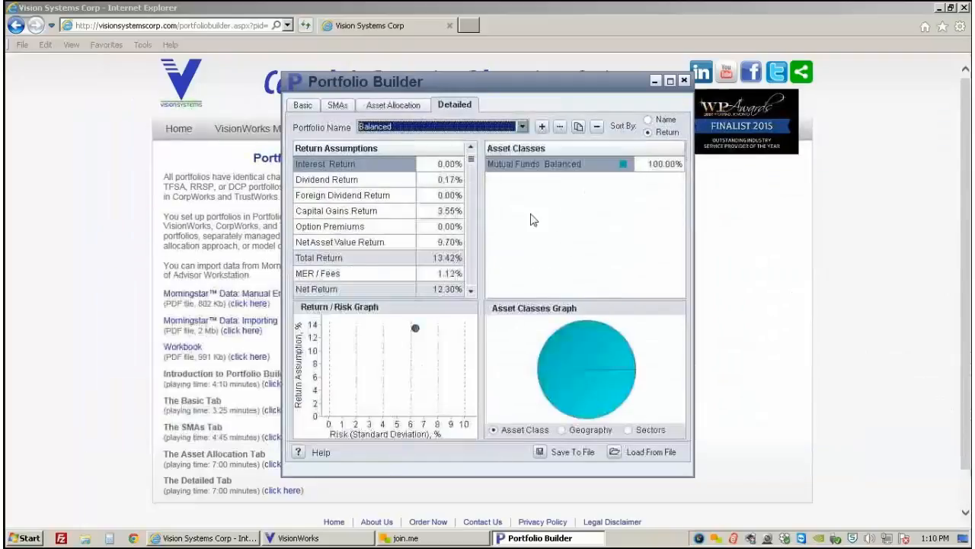
Step: Edit the Conservative detailed portfolio, set its asset class to Mutual Funds and bring up the mutual fund sub-classes
click(523, 127)
click(385, 140)
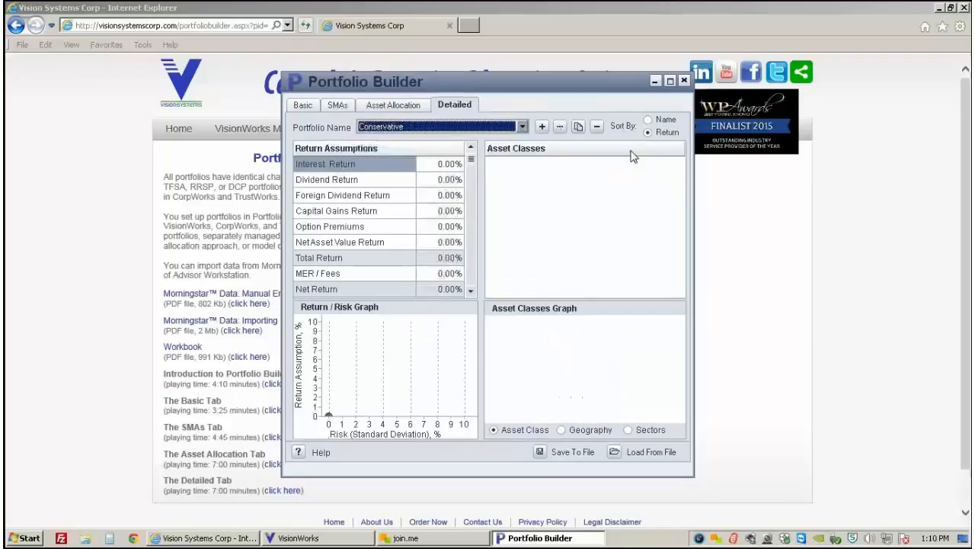
click(561, 126)
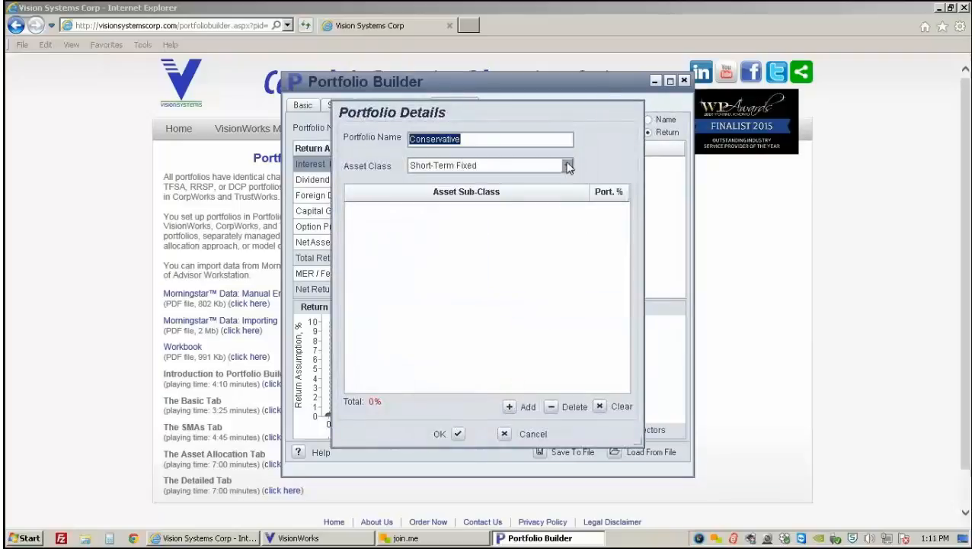
click(567, 165)
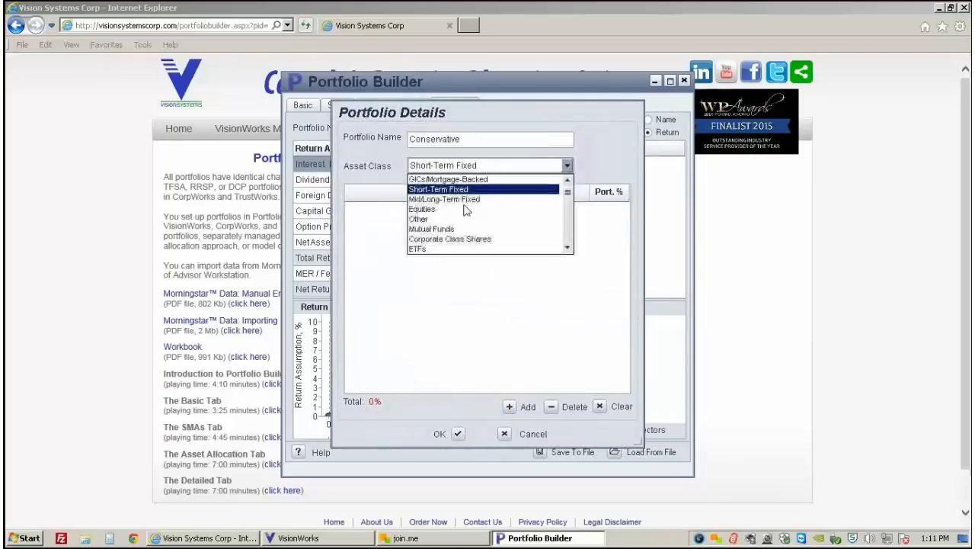
click(430, 230)
click(509, 406)
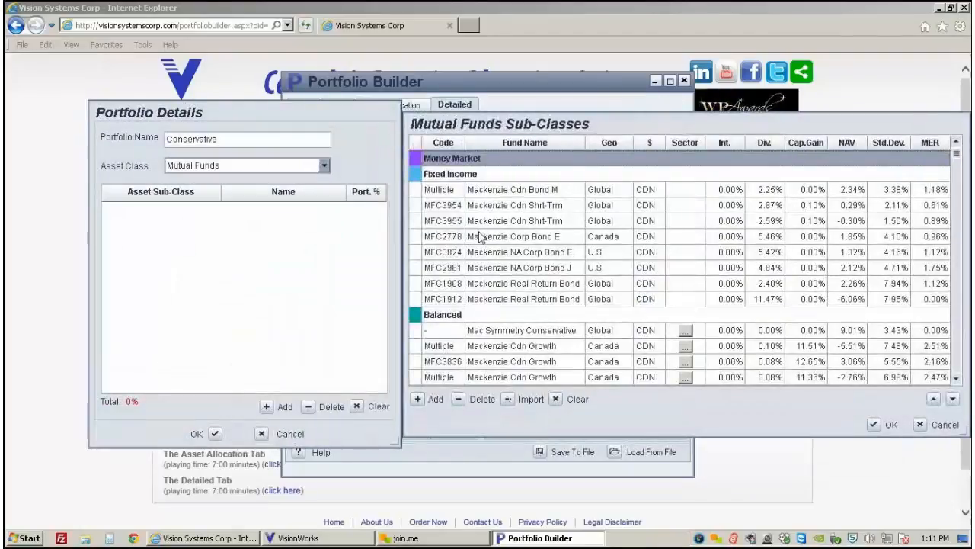
Step: Add the Mackenzie Cdn Shrt-Trm fund with code MFC3954 to the Conservative portfolio at 100% and accept the details
drag(458, 214, 353, 246)
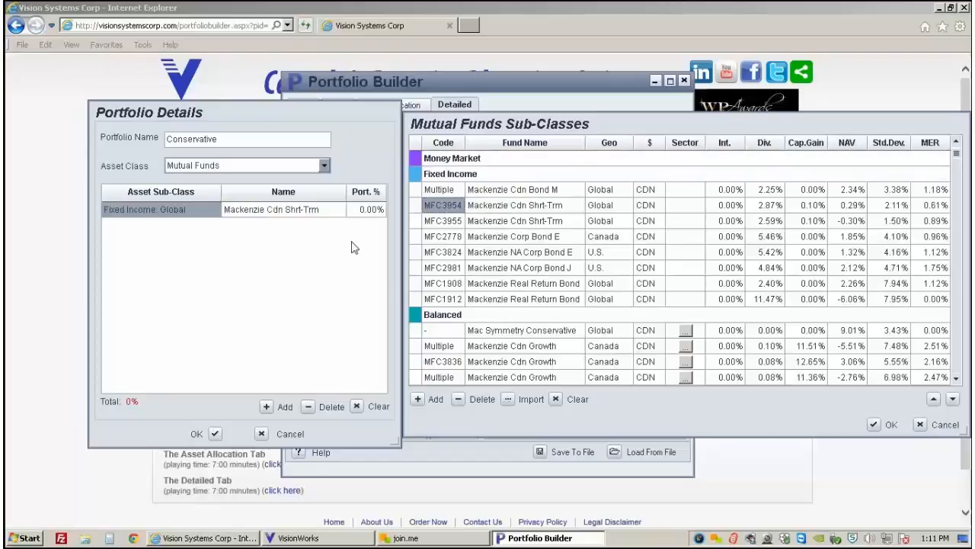
click(367, 211)
click(378, 211)
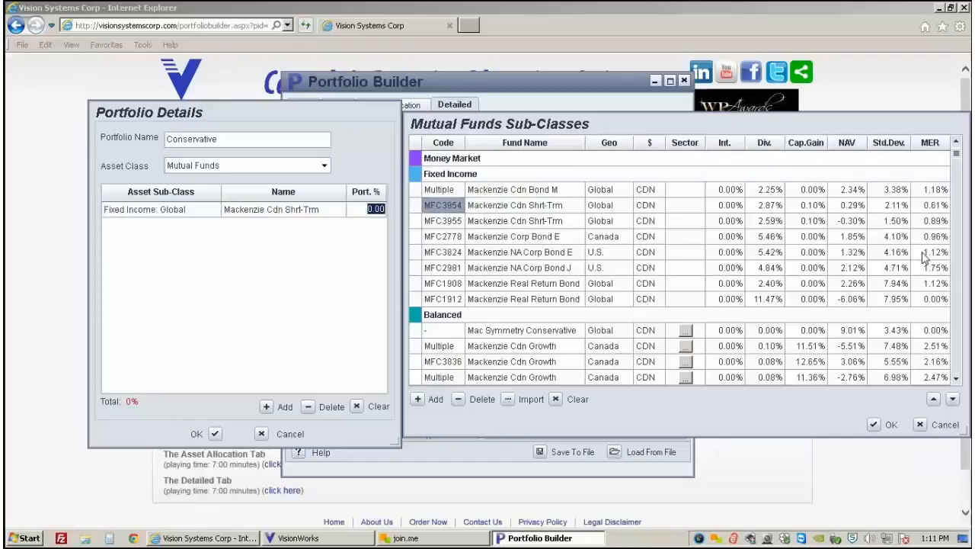
text(1)
click(216, 433)
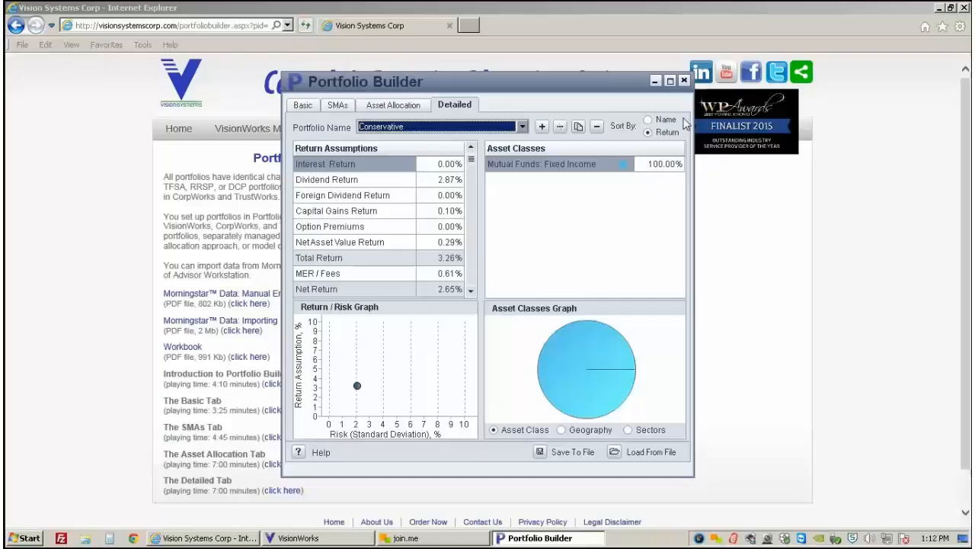
Step: Minimize Portfolio Builder and open the Retirement Assessment Videos page of the Vision Systems website
click(655, 81)
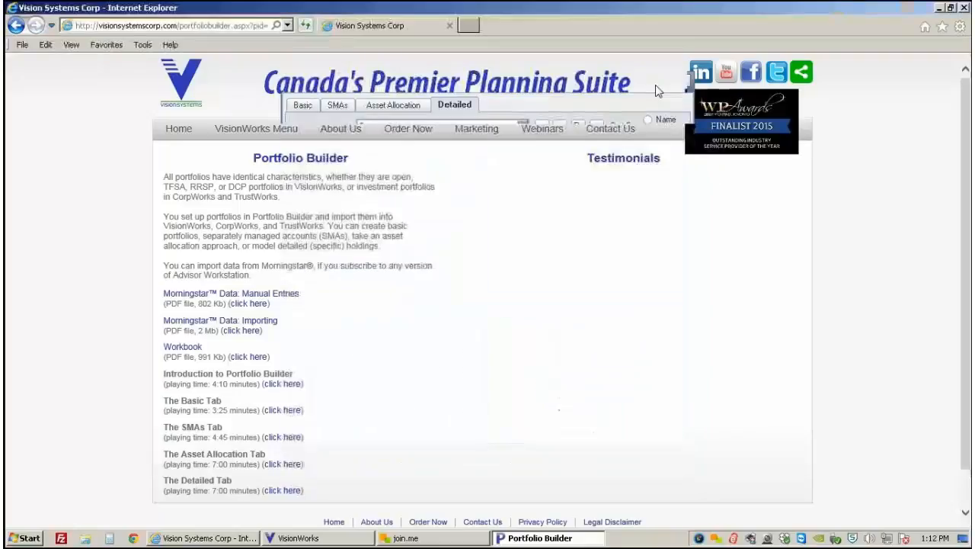
mouse_move(247, 135)
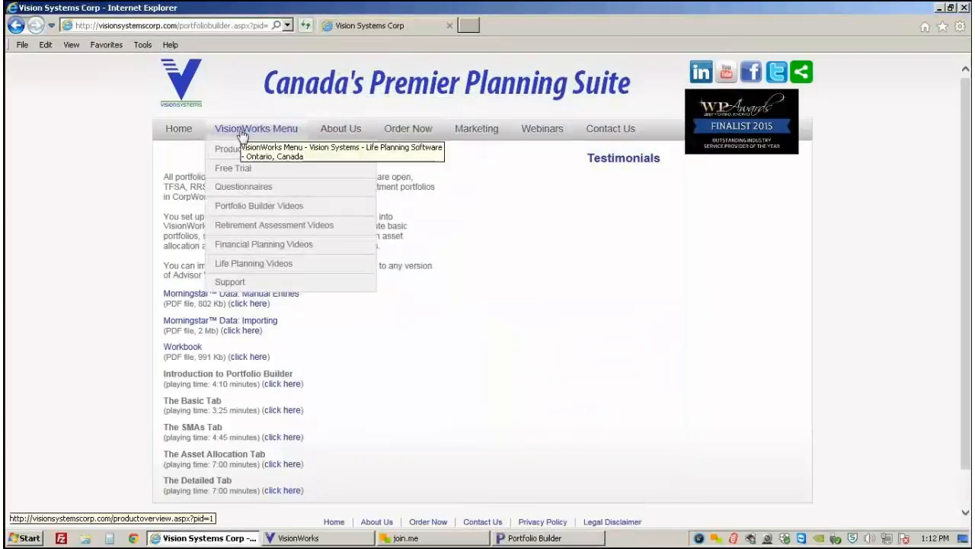
click(234, 232)
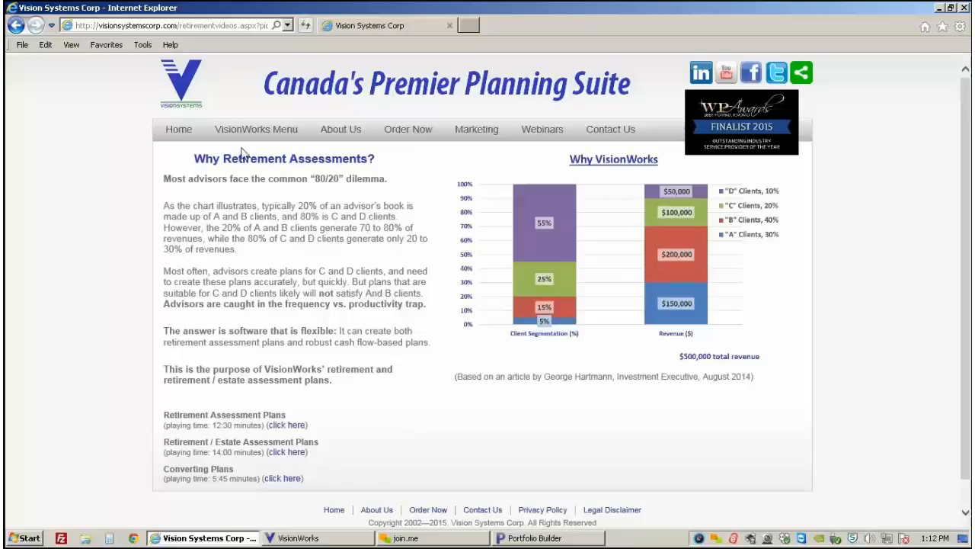
Step: Open the Financial Planning Videos page and look through its list of lessons
mouse_move(241, 137)
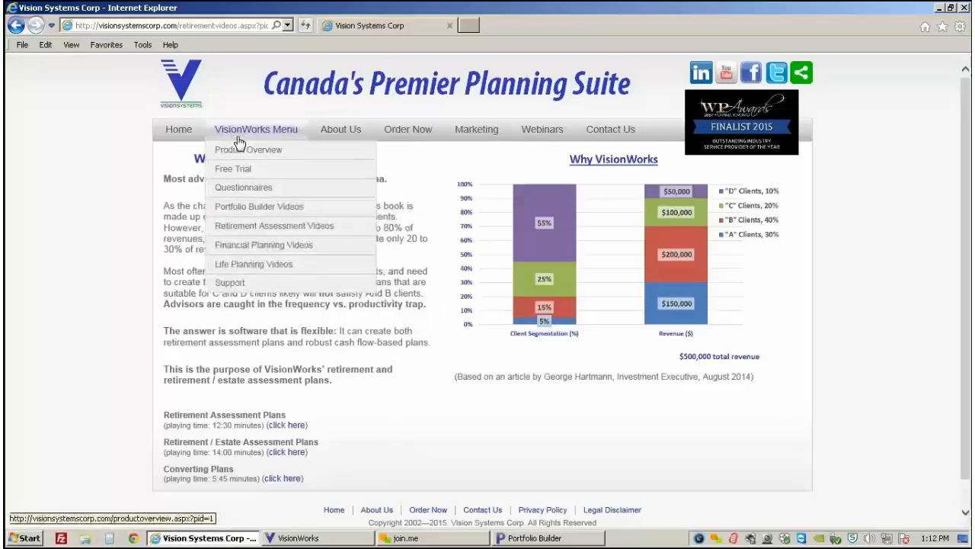
click(239, 256)
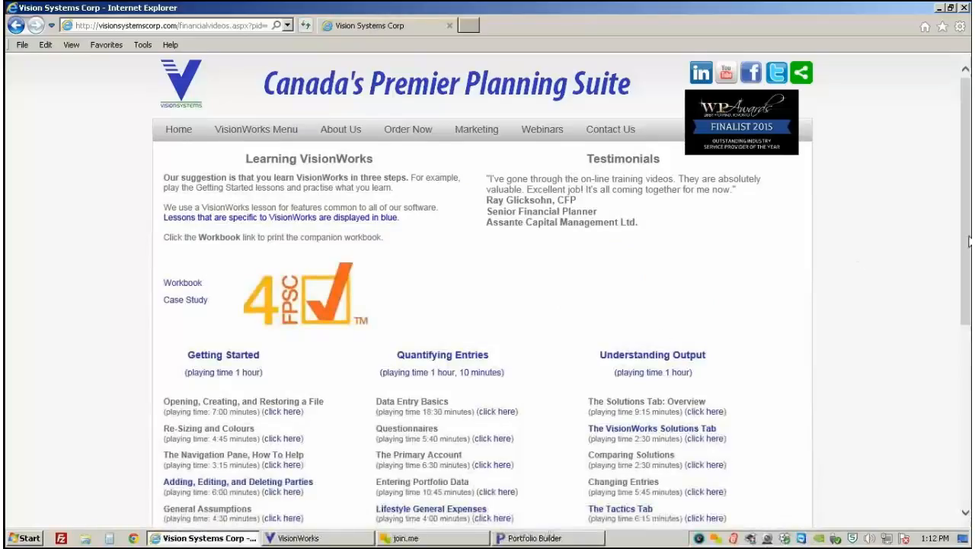
drag(970, 241, 969, 366)
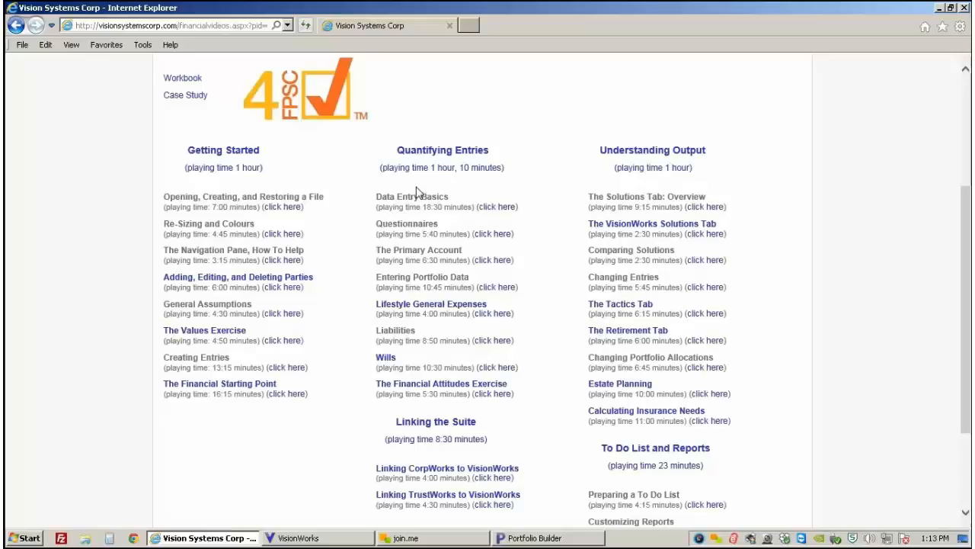
Step: Play the Data Entry Basics lesson, try its Sell/Give/Donate/Transfer to Trust exercise and close the lesson
click(496, 207)
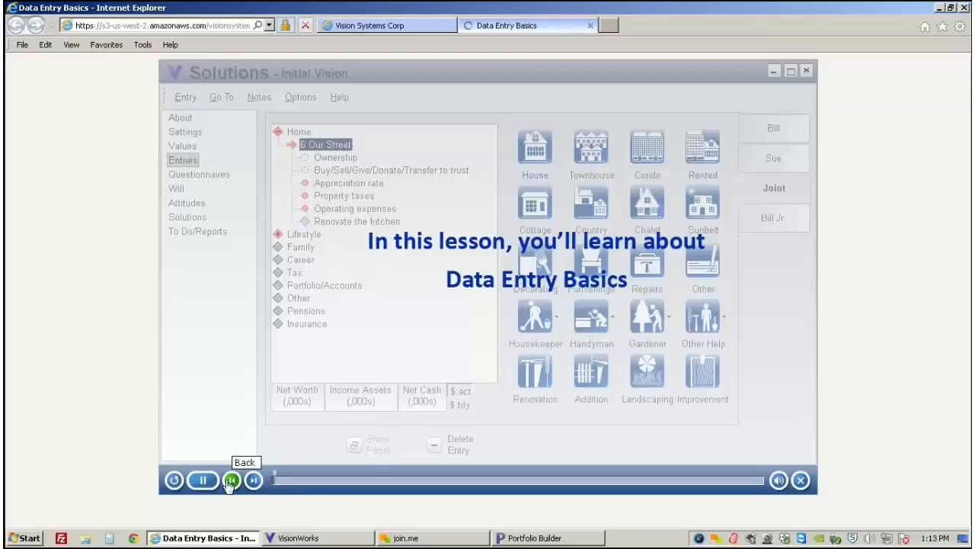
click(253, 480)
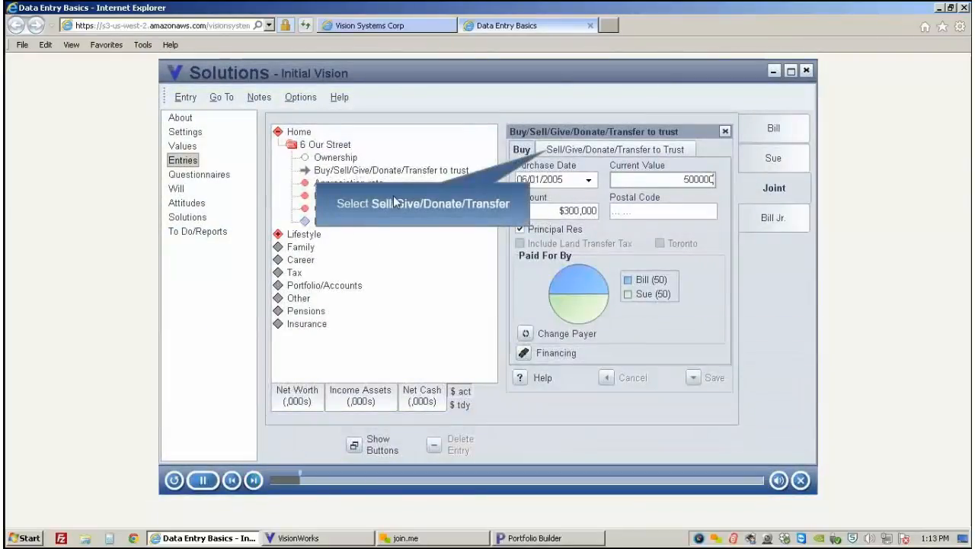
click(635, 152)
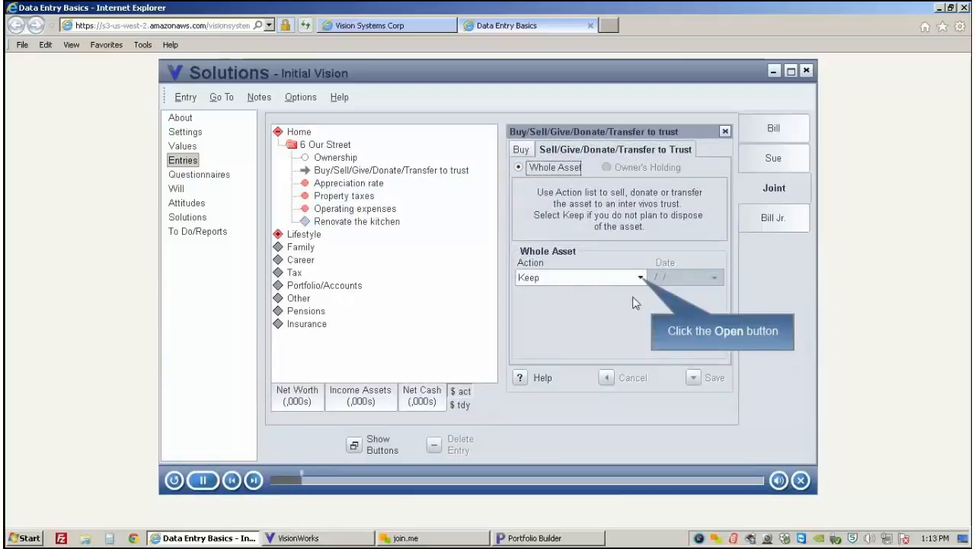
click(640, 278)
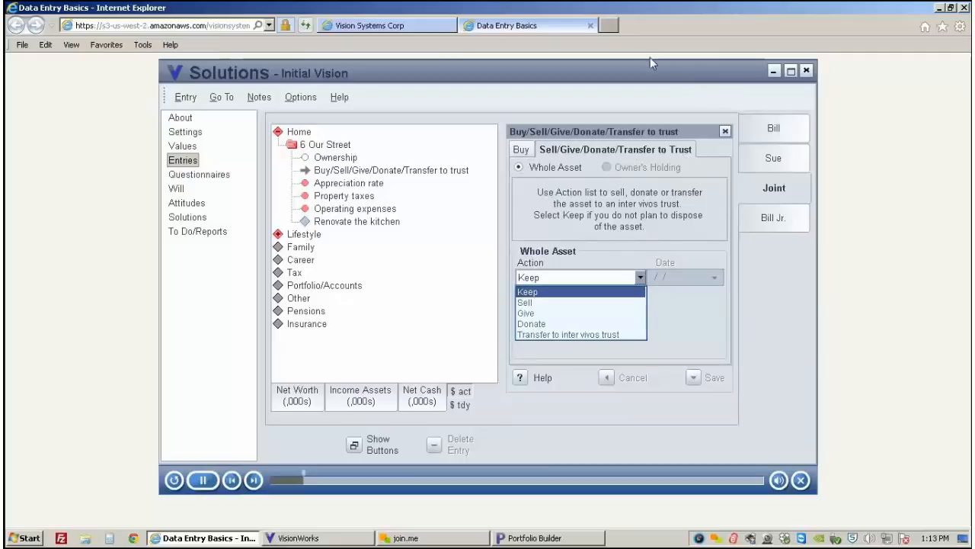
click(591, 26)
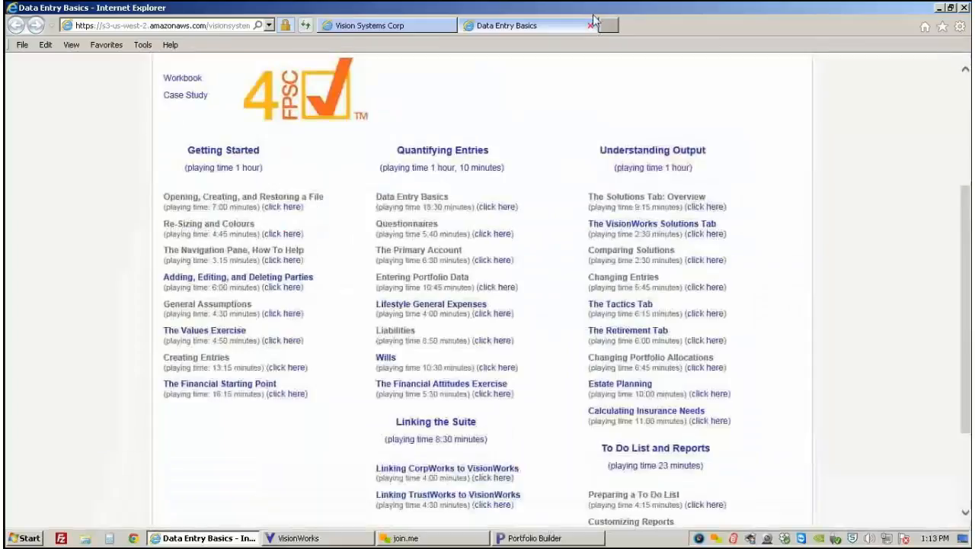
click(592, 25)
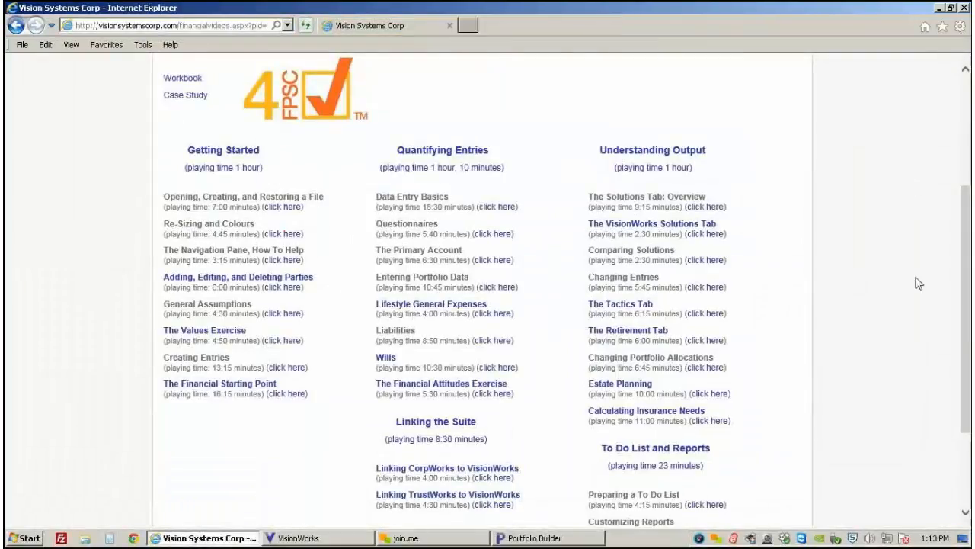
Step: Switch to VisionWorks and open the Primary Account's current holdings among the Portfolio/Accounts entries
click(335, 539)
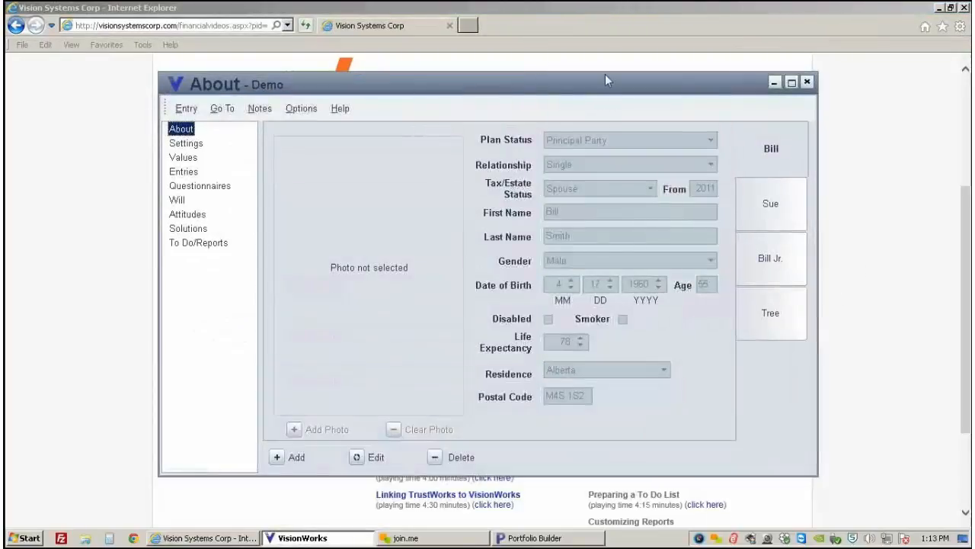
click(181, 174)
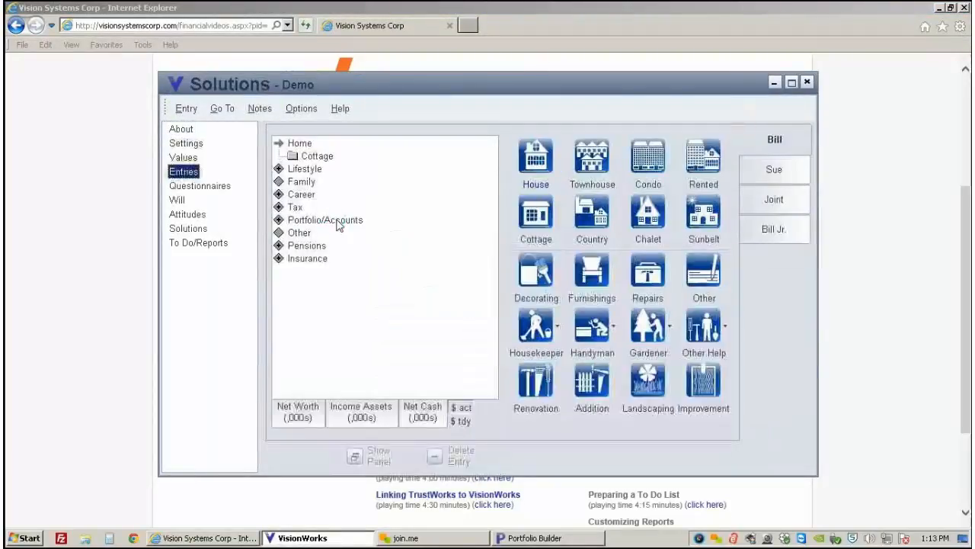
click(337, 221)
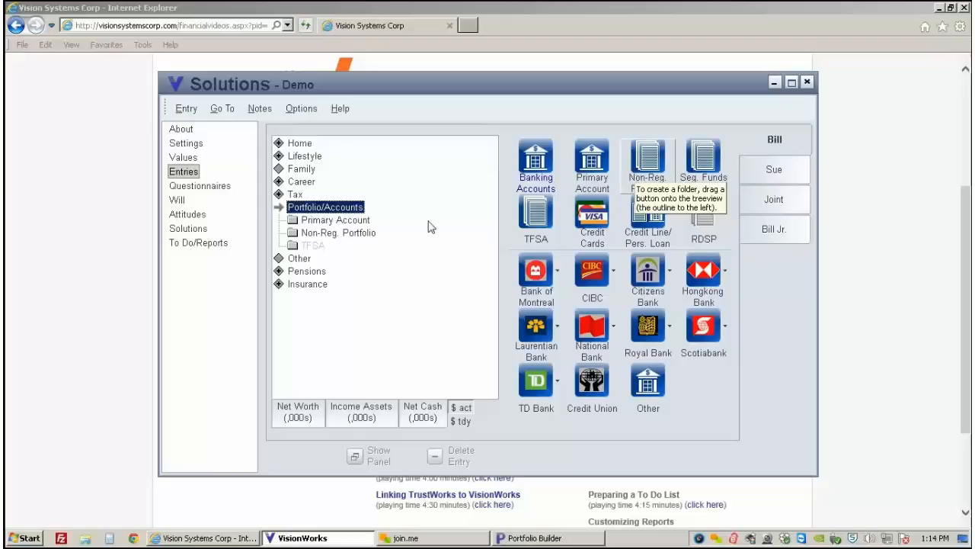
click(333, 221)
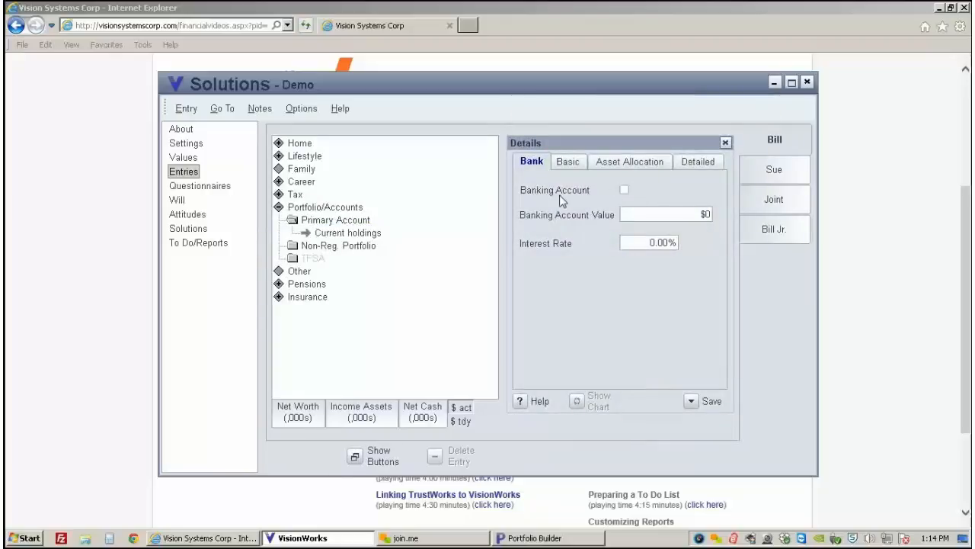
Step: Review the Primary Account's Basic and Asset Allocation options, mark it as a banking account and save the entry
click(571, 172)
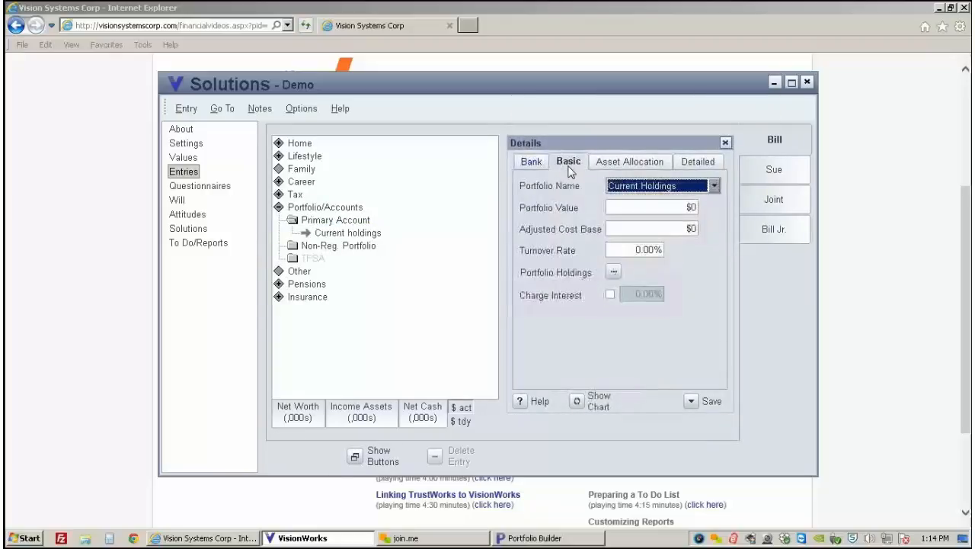
click(613, 167)
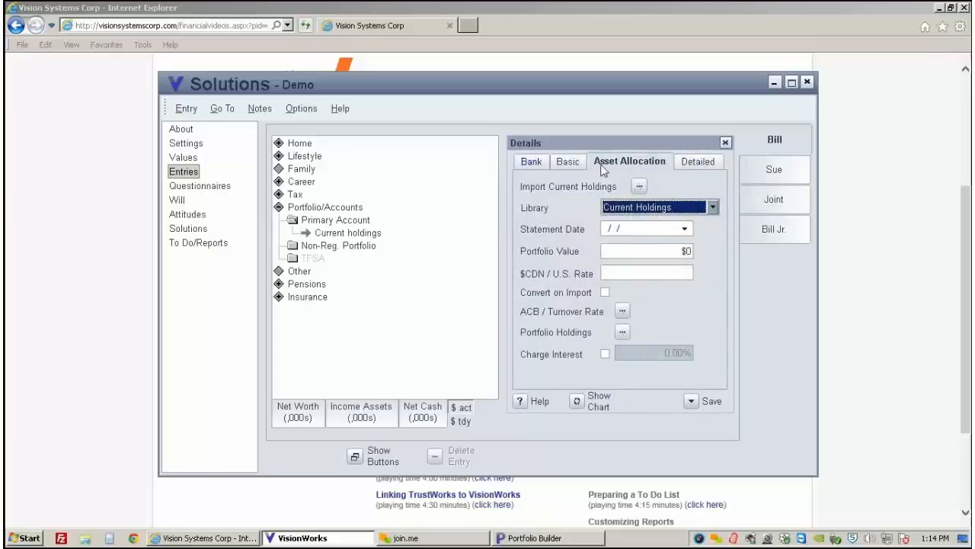
click(527, 164)
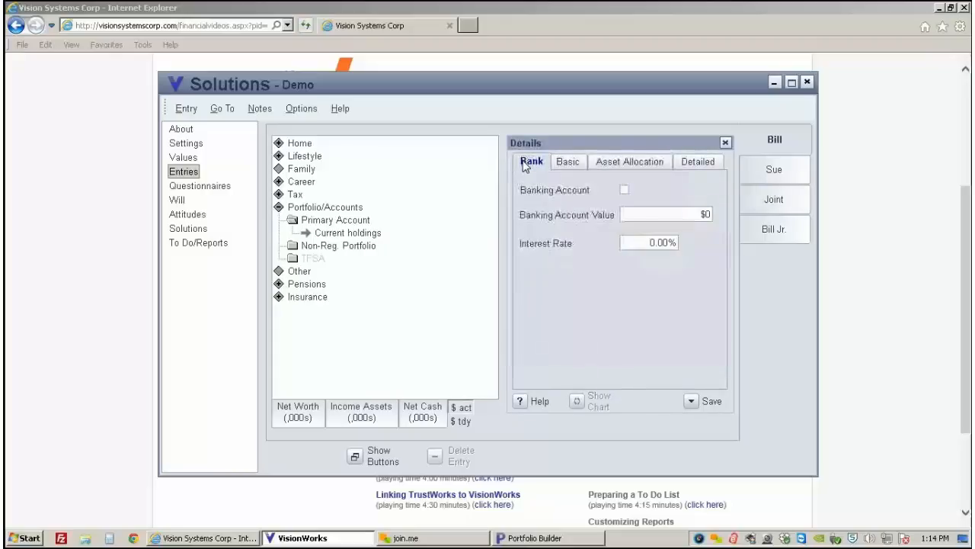
click(624, 191)
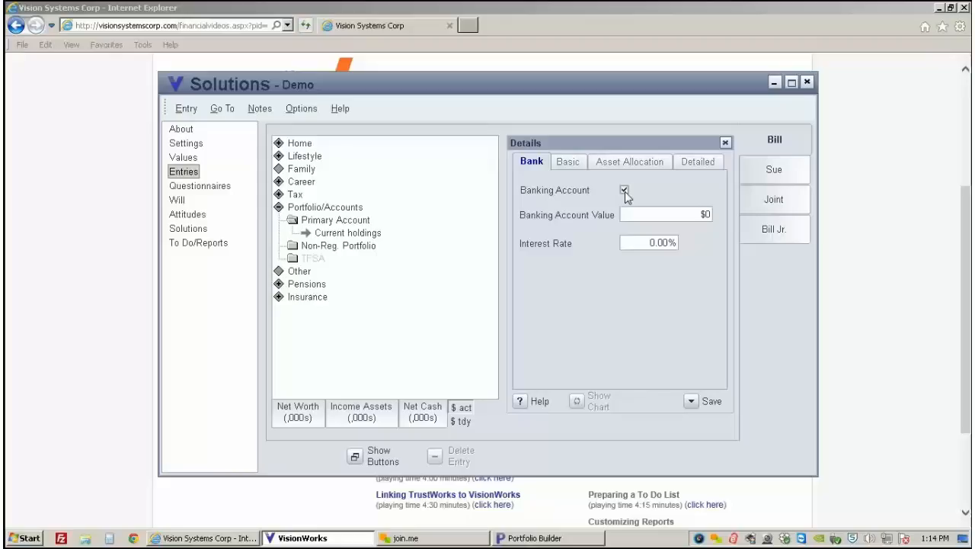
click(692, 402)
Step: Open the Non-Reg. Portfolio's current holdings and examine the portfolio choices for the Basic, SMA and Detailed types
click(333, 247)
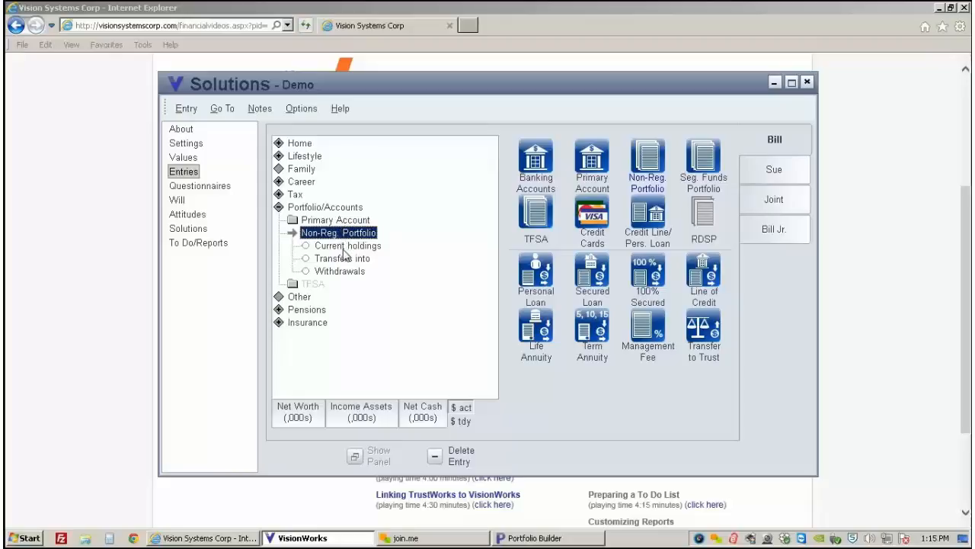
click(342, 247)
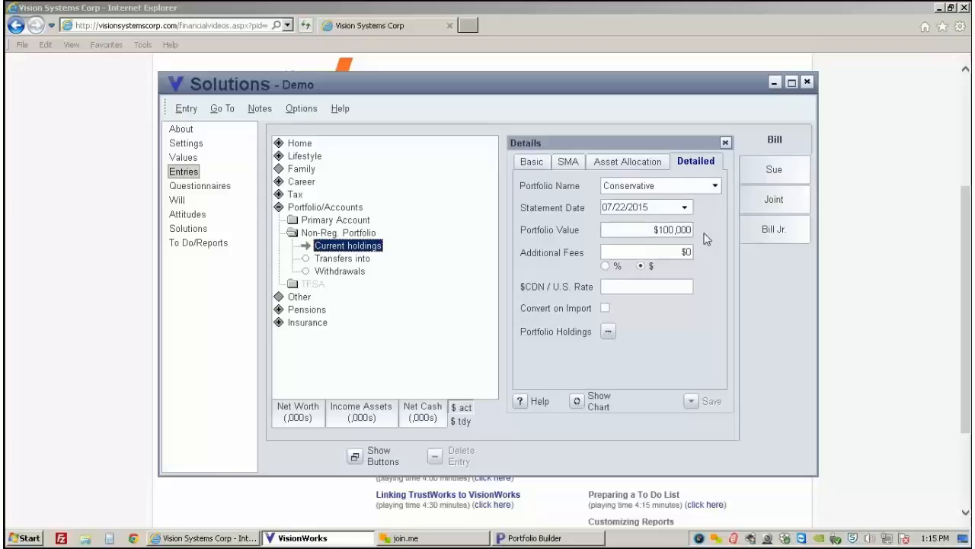
click(545, 166)
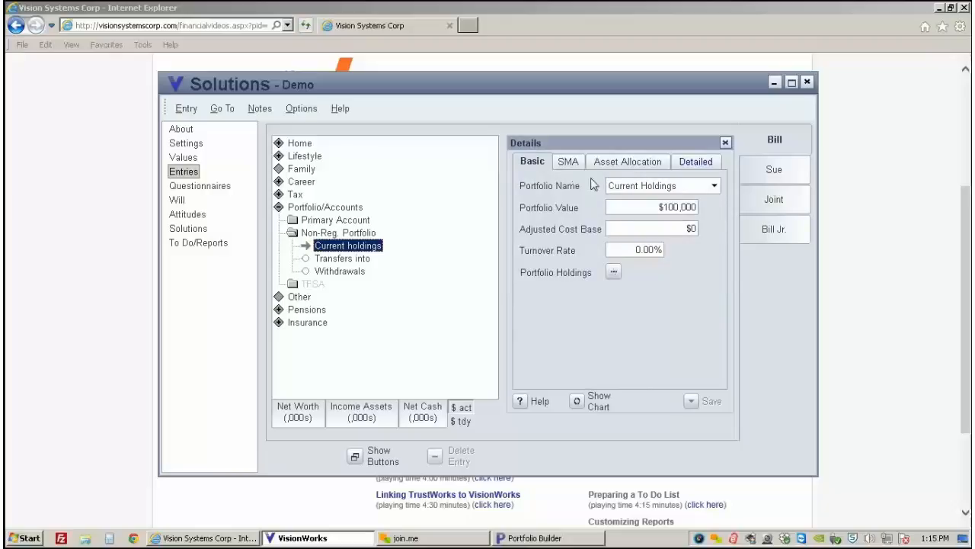
click(714, 187)
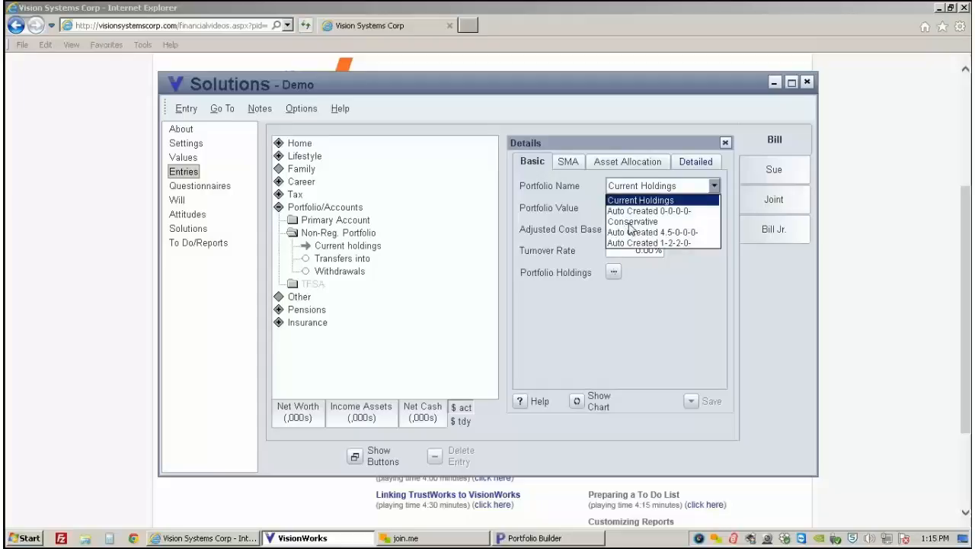
click(568, 162)
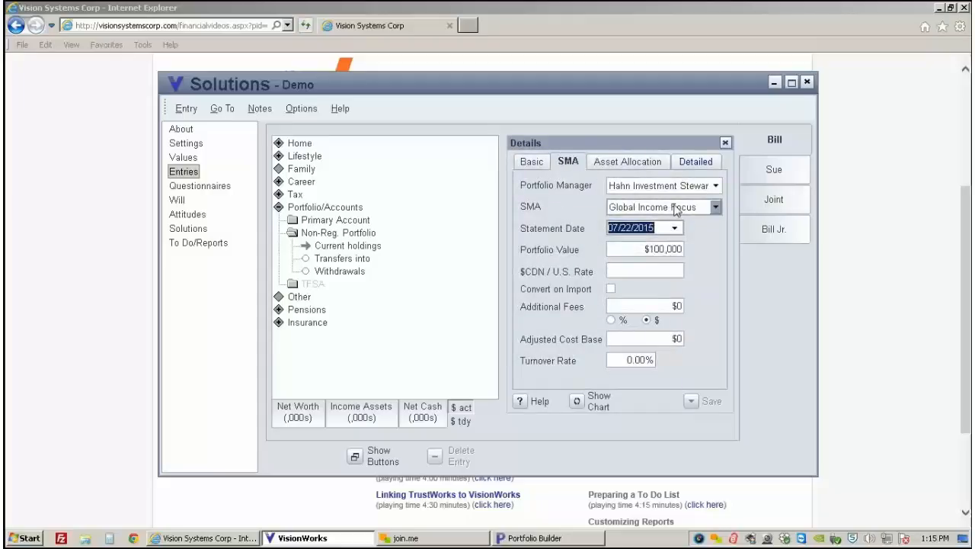
click(694, 163)
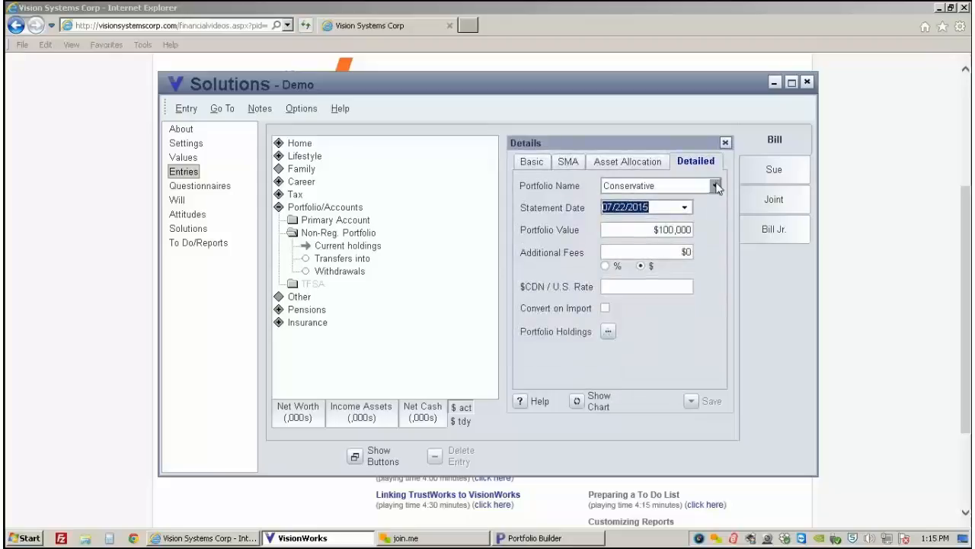
click(715, 186)
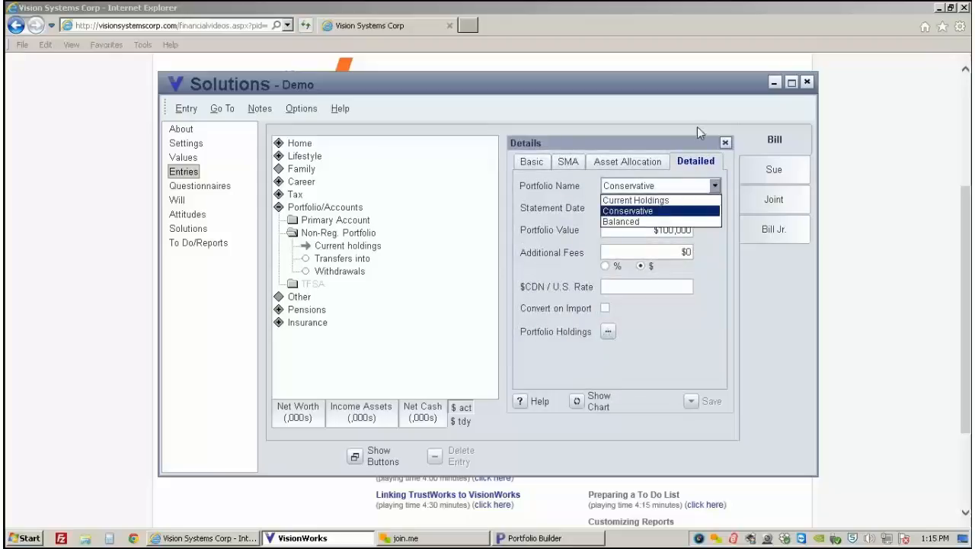
click(675, 112)
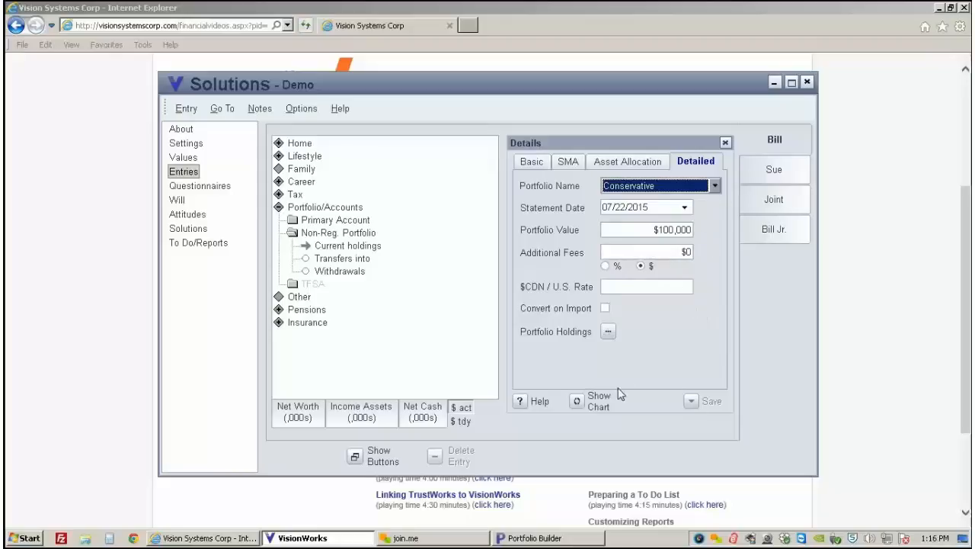
Step: Save the Non-Reg. Portfolio's value as $100,000 and examine its portfolio holdings details
drag(676, 229, 693, 229)
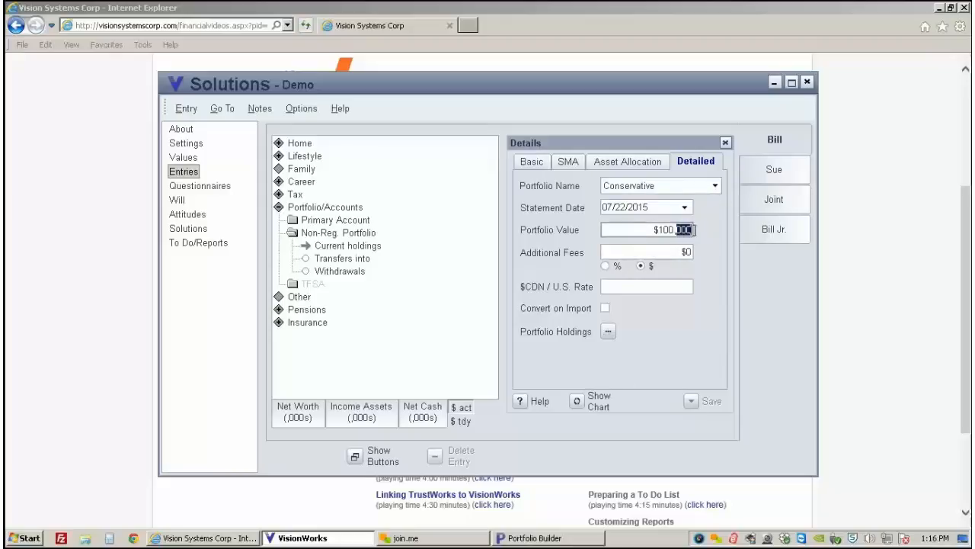
text(000)
click(692, 402)
click(608, 333)
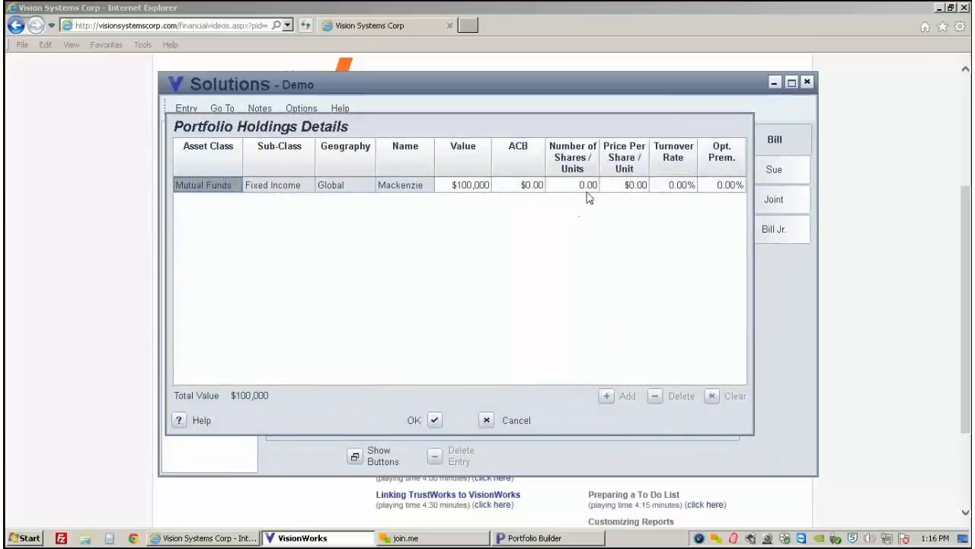
click(486, 423)
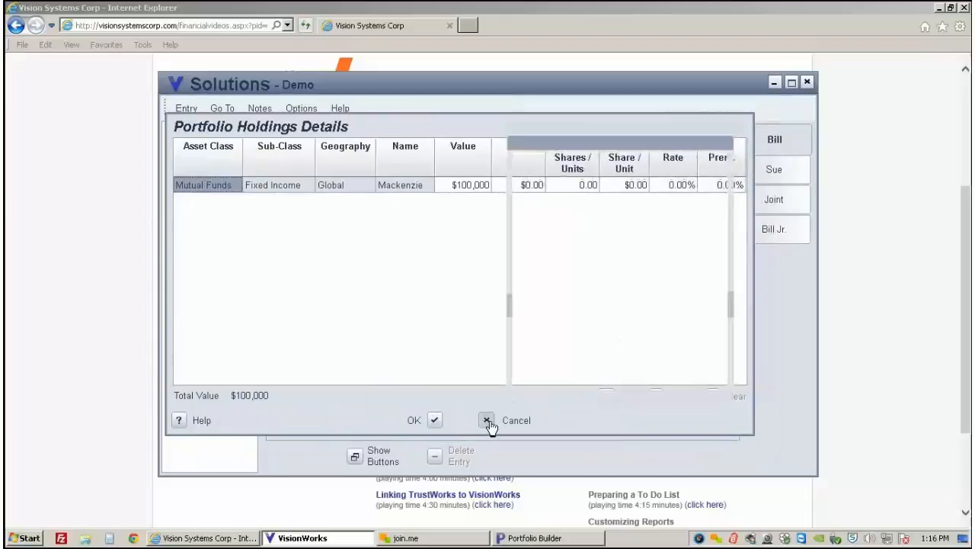
Step: Show the chart for the Non-Reg. Portfolio, review its return/risk and allocation views, and hide it again
click(577, 404)
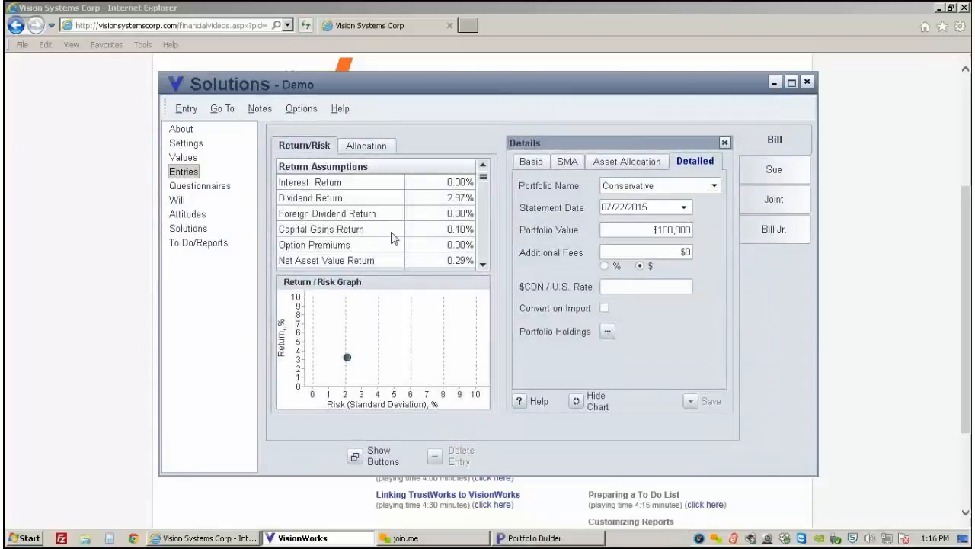
click(372, 152)
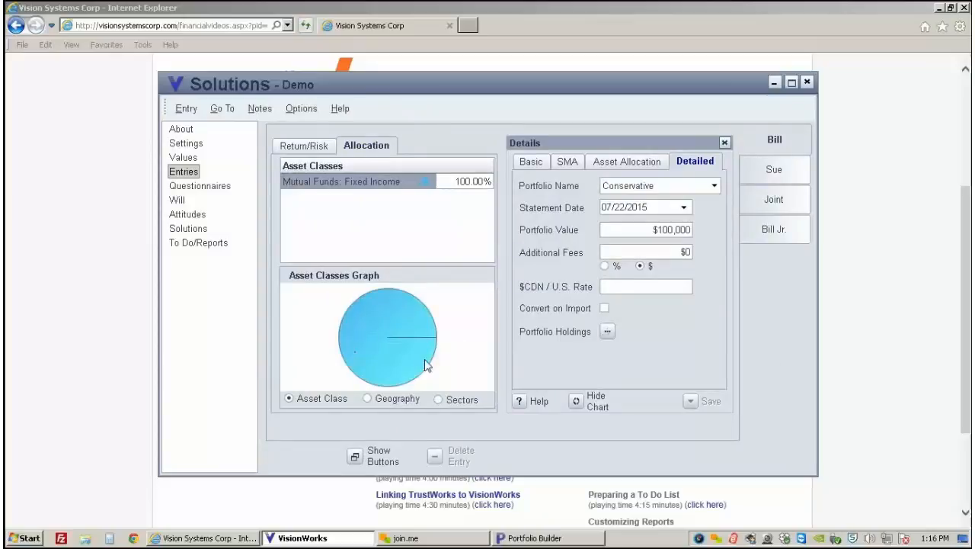
click(575, 403)
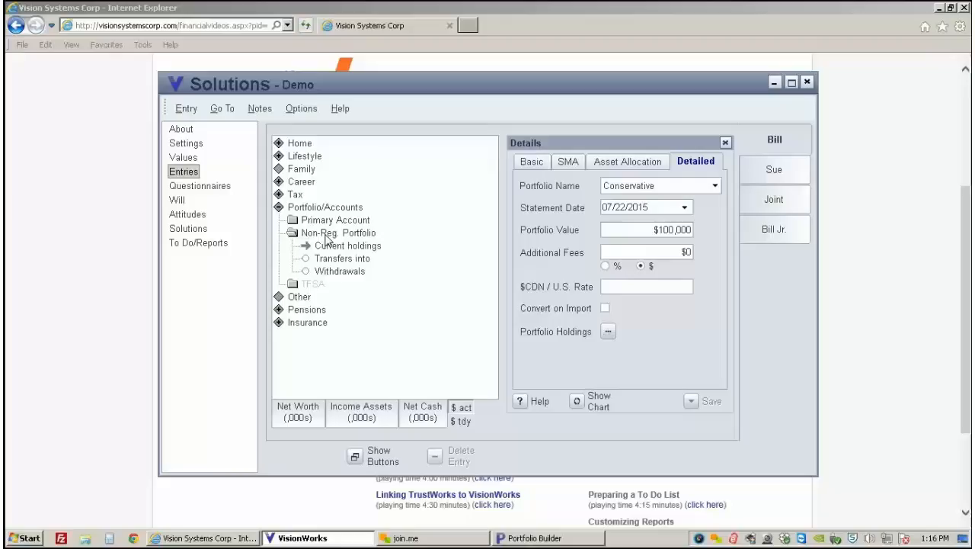
Step: Open the current holdings of the XYZ RRSP among the Pensions entries
click(307, 311)
click(323, 246)
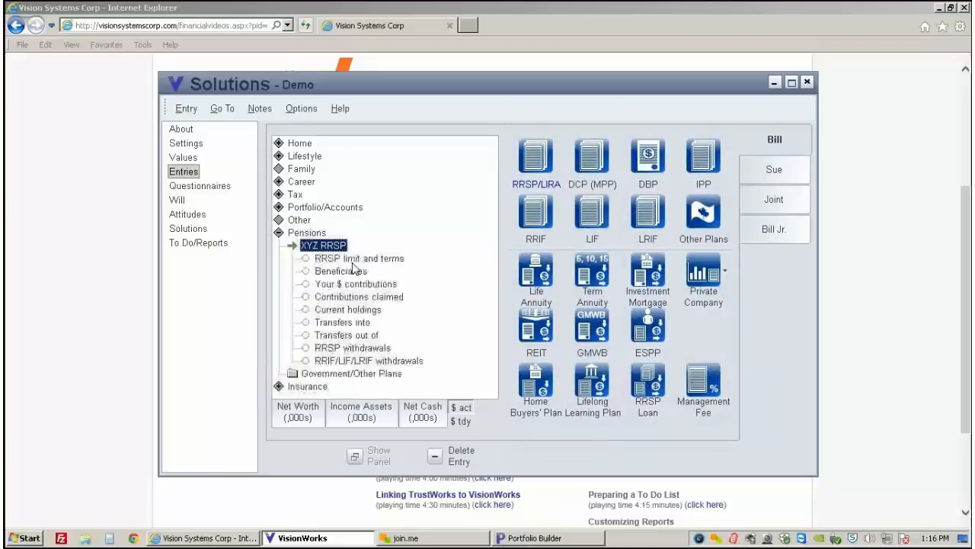
click(349, 310)
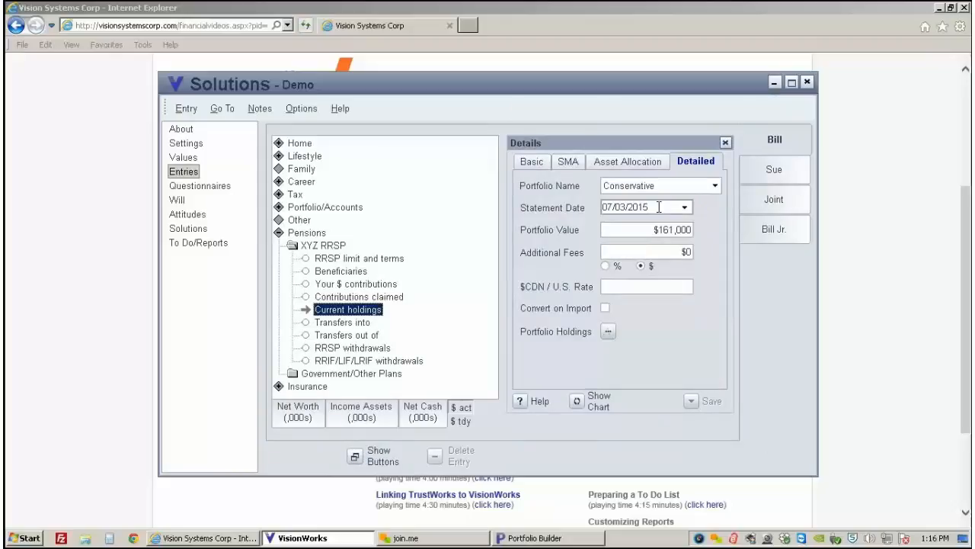
Step: Select Current Holdings as the XYZ RRSP's portfolio name and open its portfolio holdings details
click(715, 186)
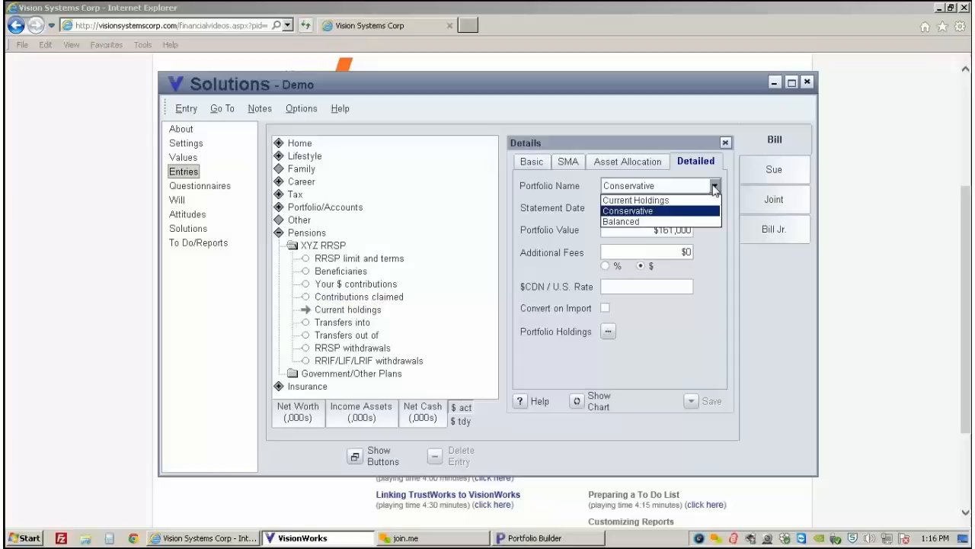
click(626, 200)
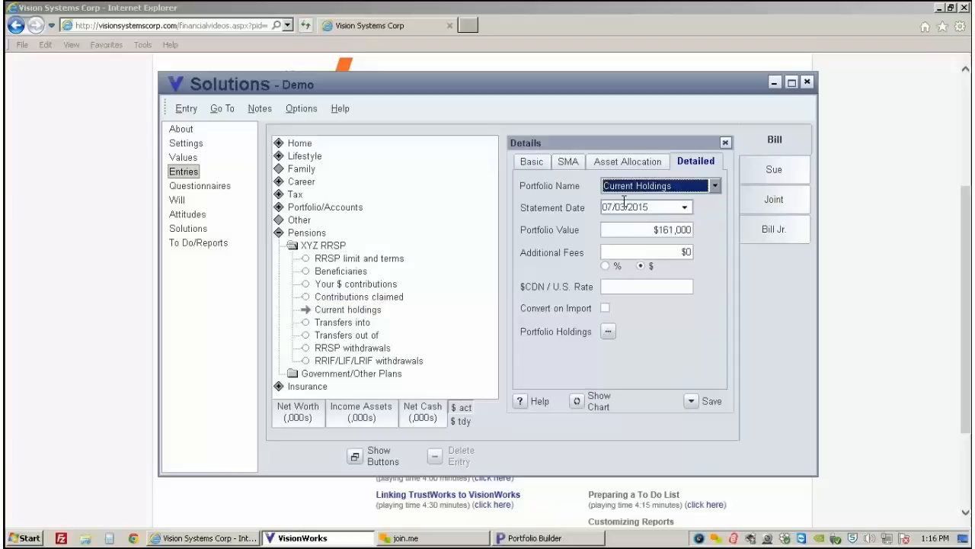
click(608, 330)
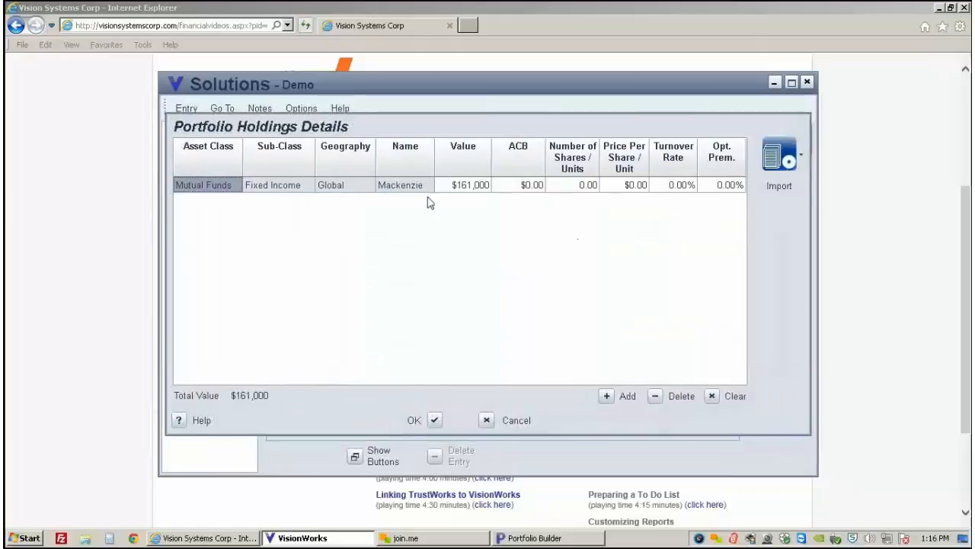
Step: Examine the asset classes and Mutual Funds sub-classes available for adding a holding, and close the holdings details without changes
click(608, 396)
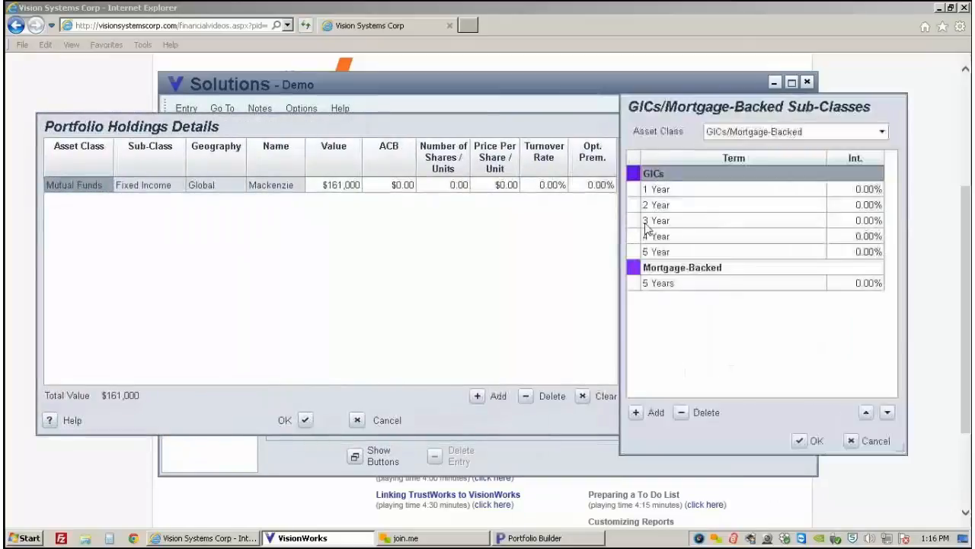
click(881, 132)
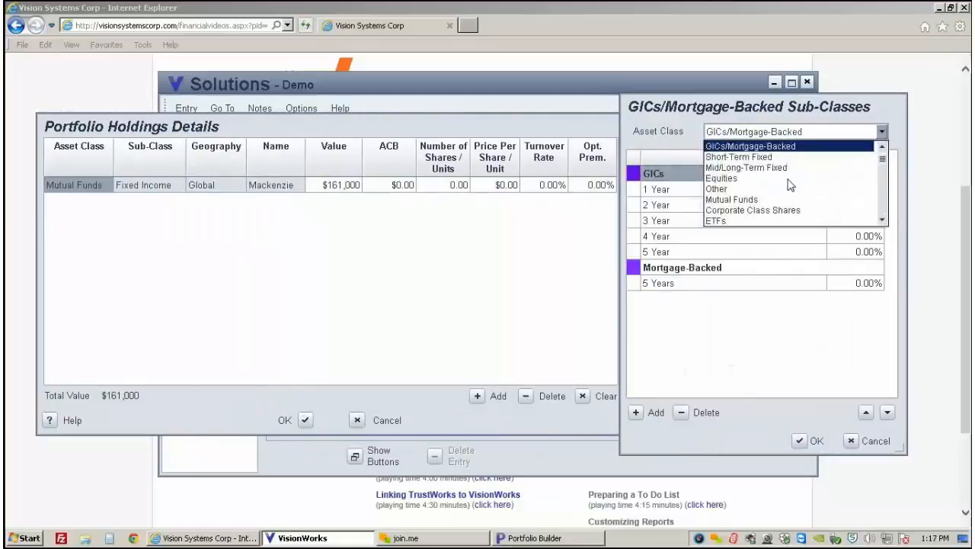
click(733, 200)
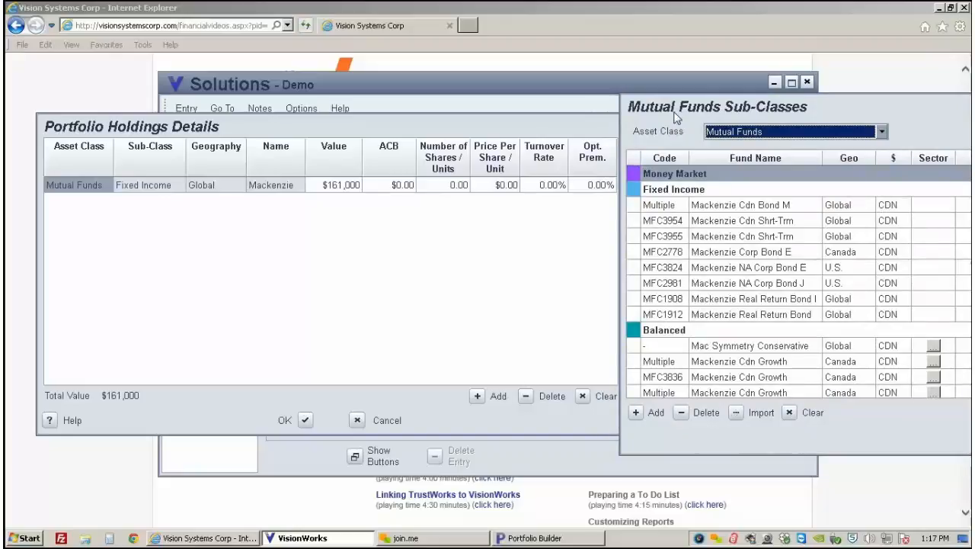
drag(675, 103, 323, 65)
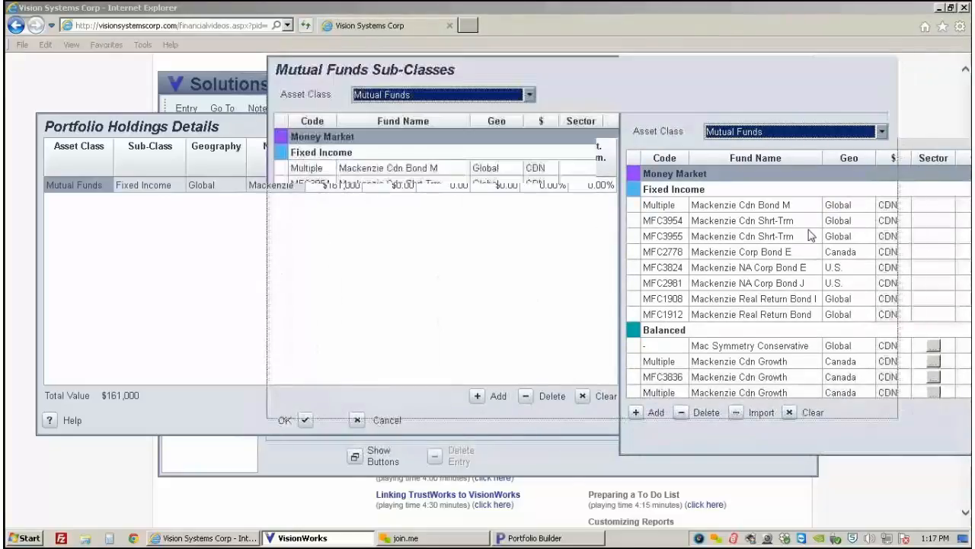
click(802, 403)
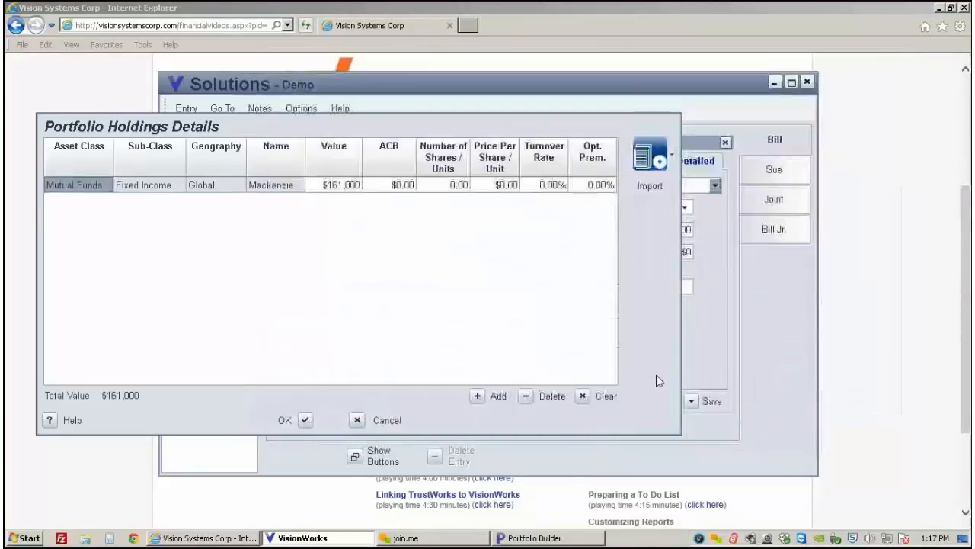
click(355, 421)
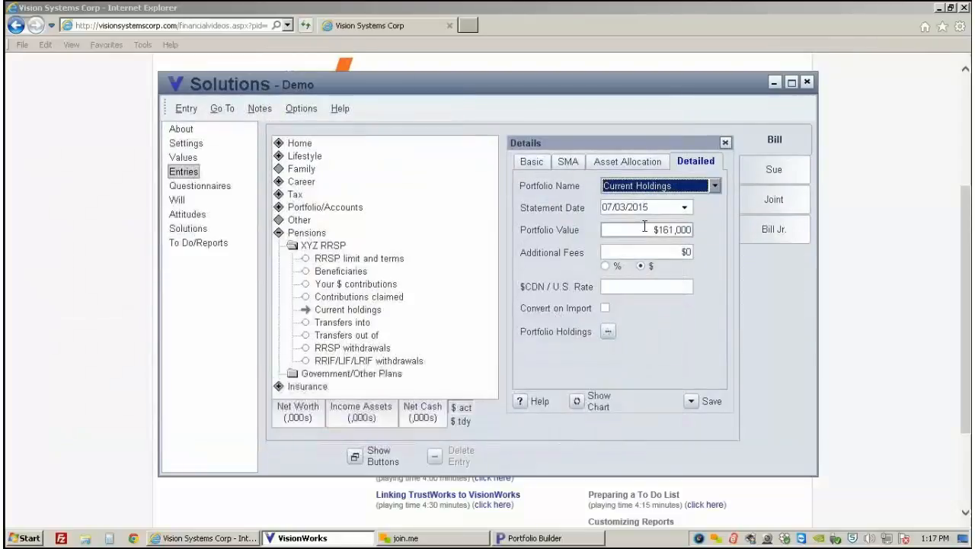
Step: Set the XYZ RRSP's portfolio name to Conservative and save the entry
click(716, 188)
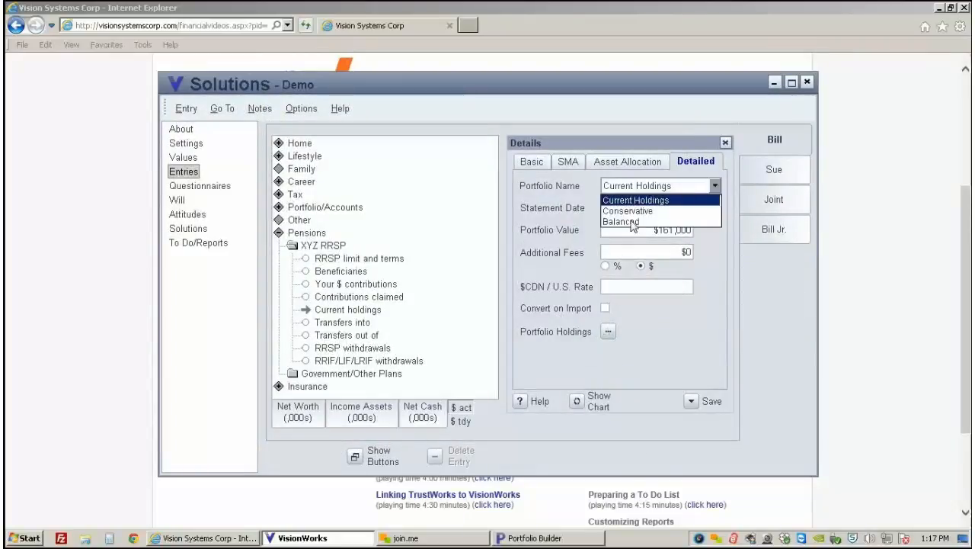
click(630, 206)
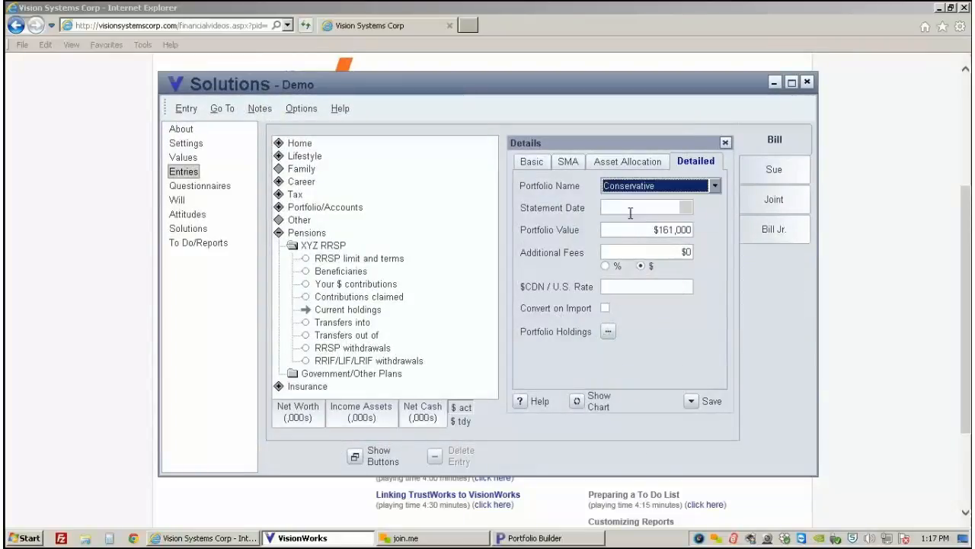
click(690, 401)
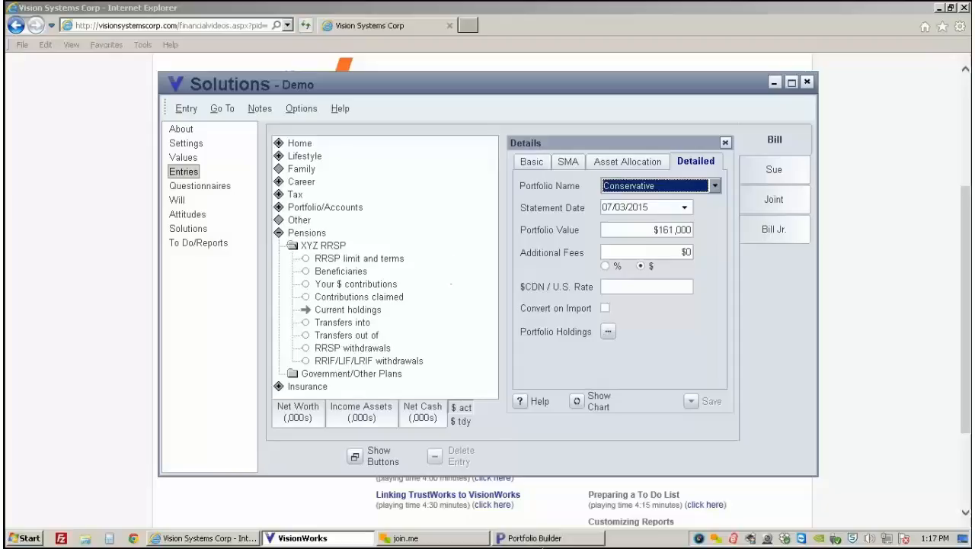
Step: Switch to Portfolio Builder and start a new detailed portfolio named xyz
click(536, 541)
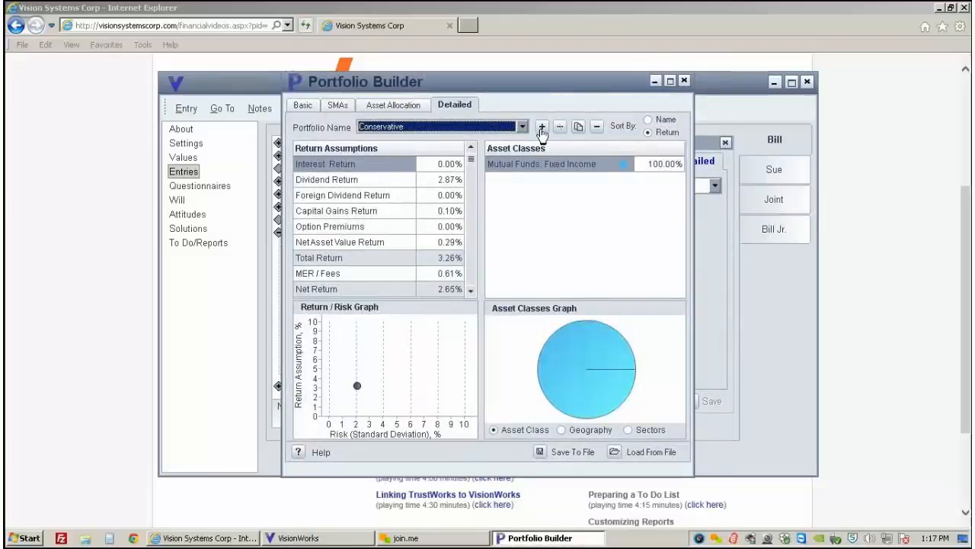
click(542, 128)
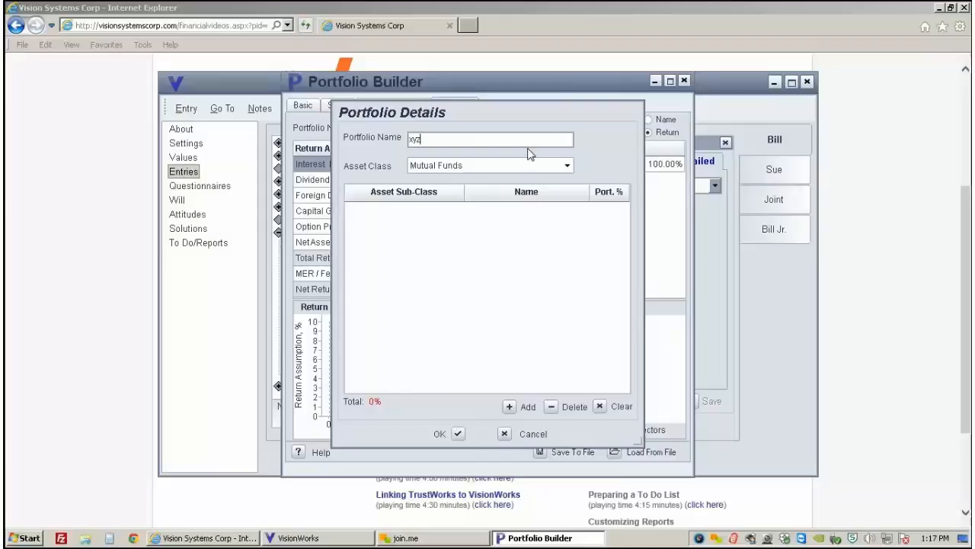
Step: Open the mutual fund list for the new portfolio and delete the Fixed Income fund with code MFC1908
click(511, 408)
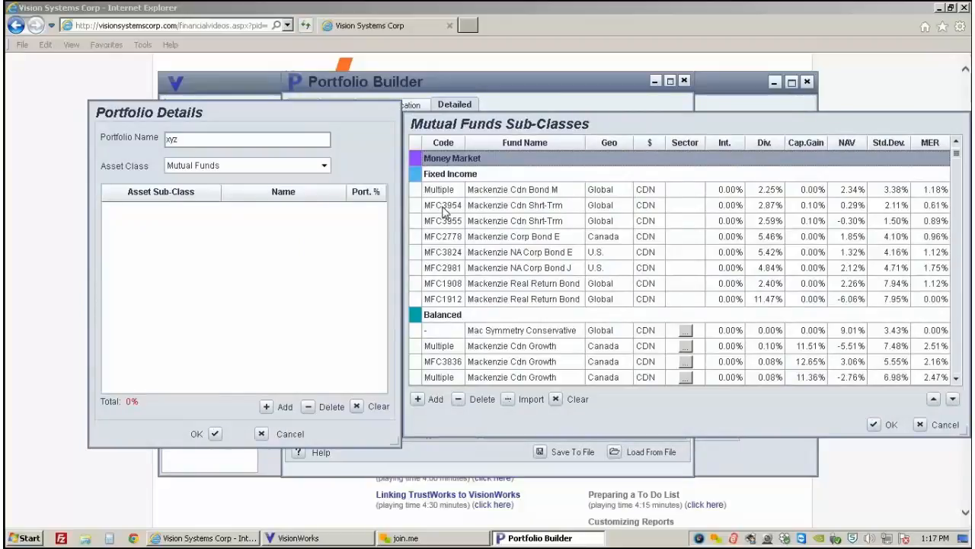
click(442, 286)
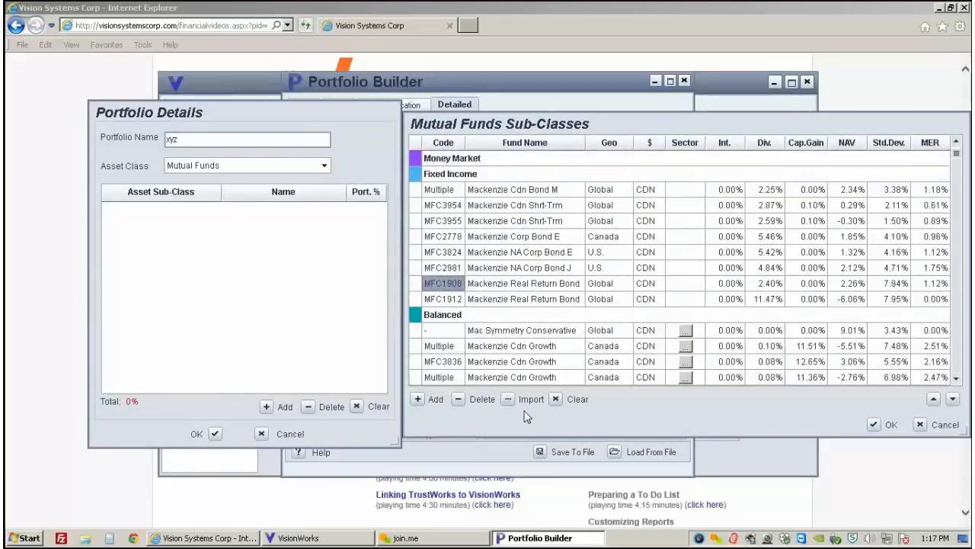
click(462, 399)
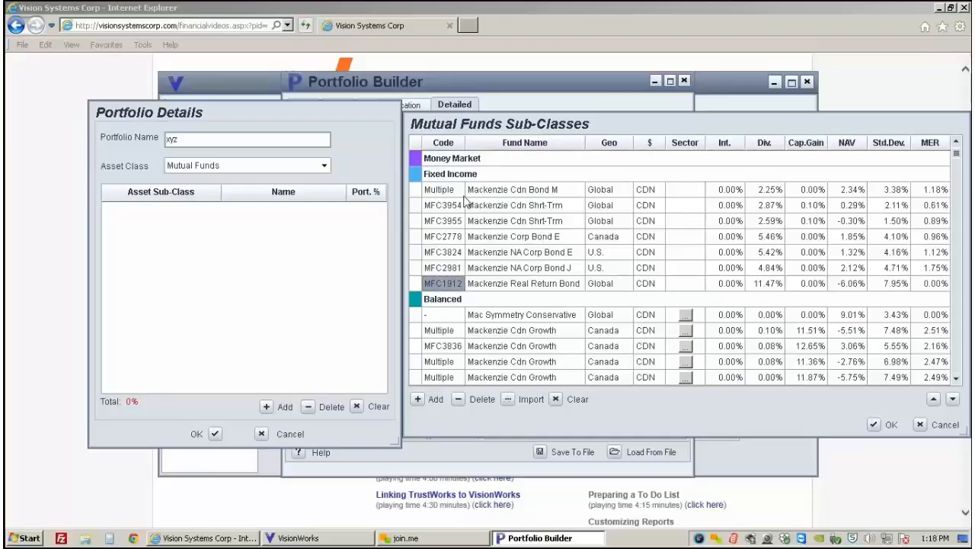
Step: Add the Fixed Income fund MFC1908, Mac Real Return Bond Fund, Canada, with 5.44% dividend, -0.99% NAV, 8.25% standard deviation and 1.09% MER
click(439, 177)
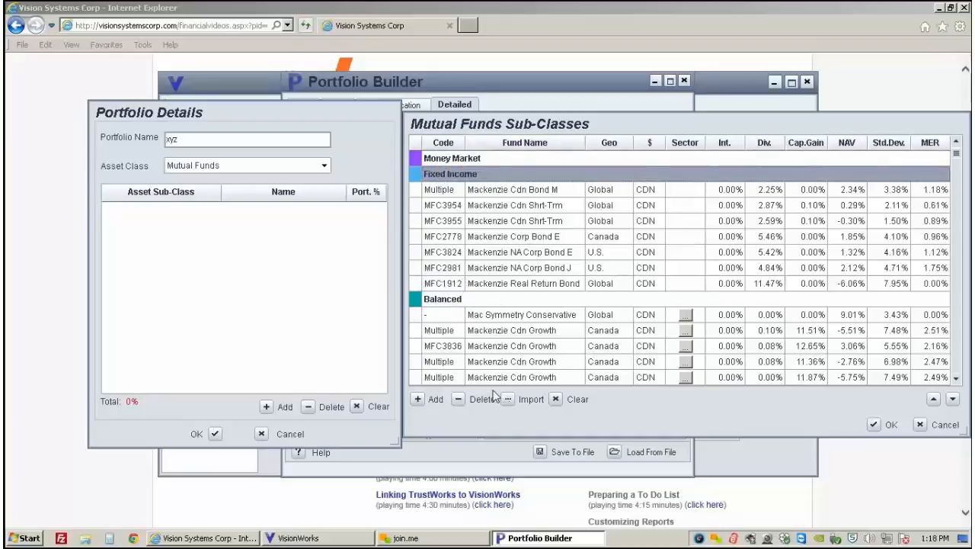
click(418, 398)
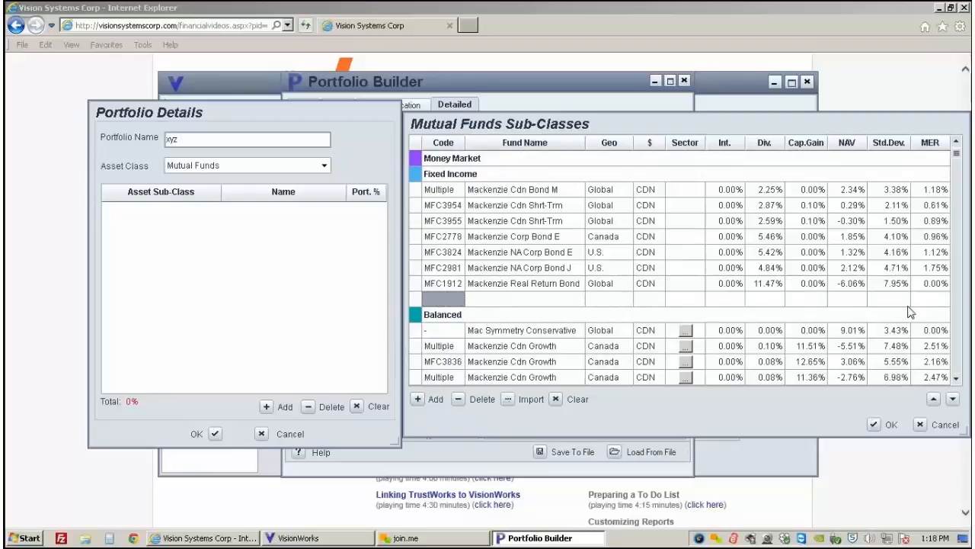
click(546, 301)
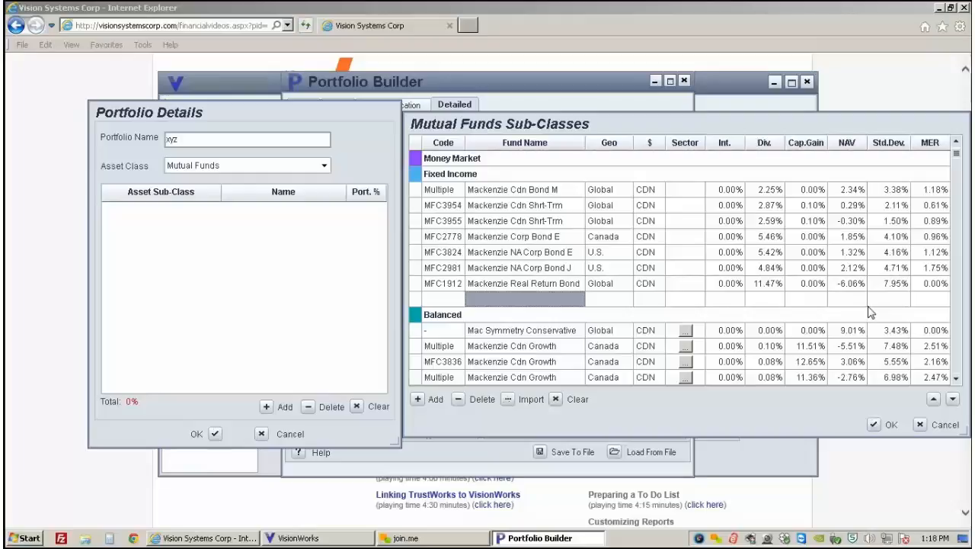
click(434, 304)
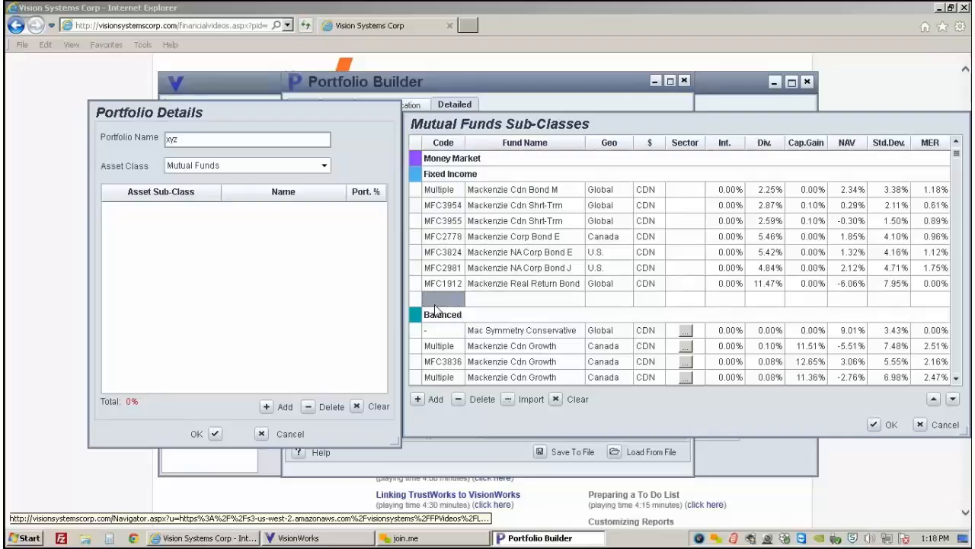
text(MFC)
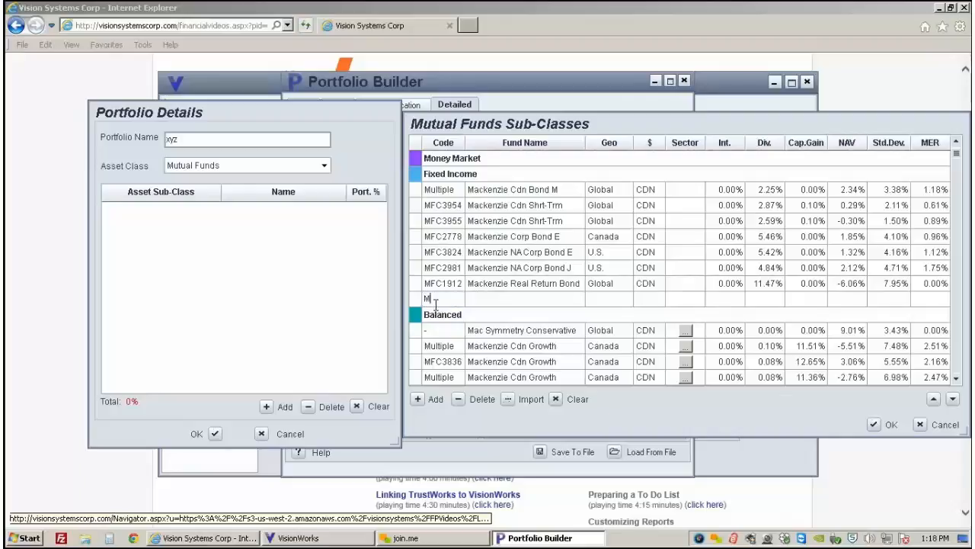
text(1908)
click(473, 300)
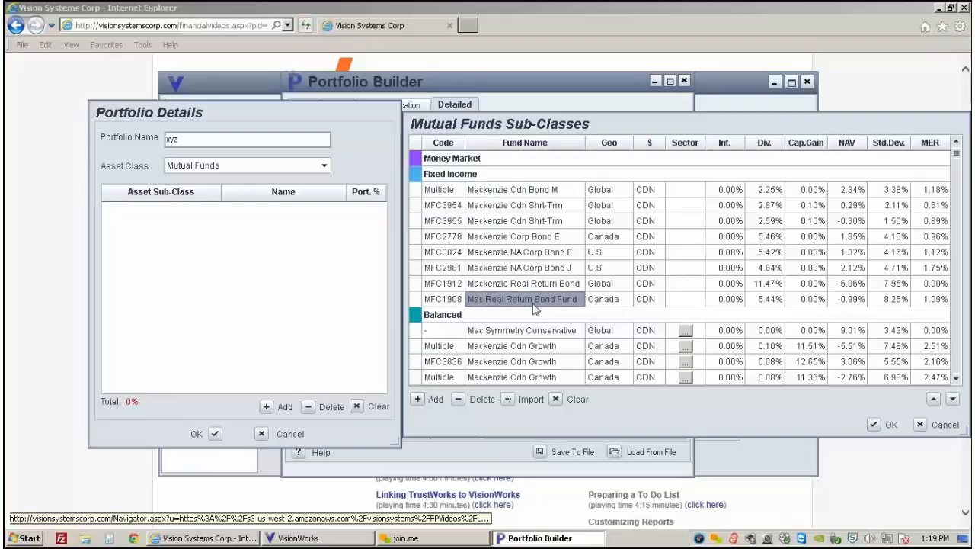
Step: View the GICs/Mortgage-Backed sub-classes and cancel the new xyz portfolio
click(322, 167)
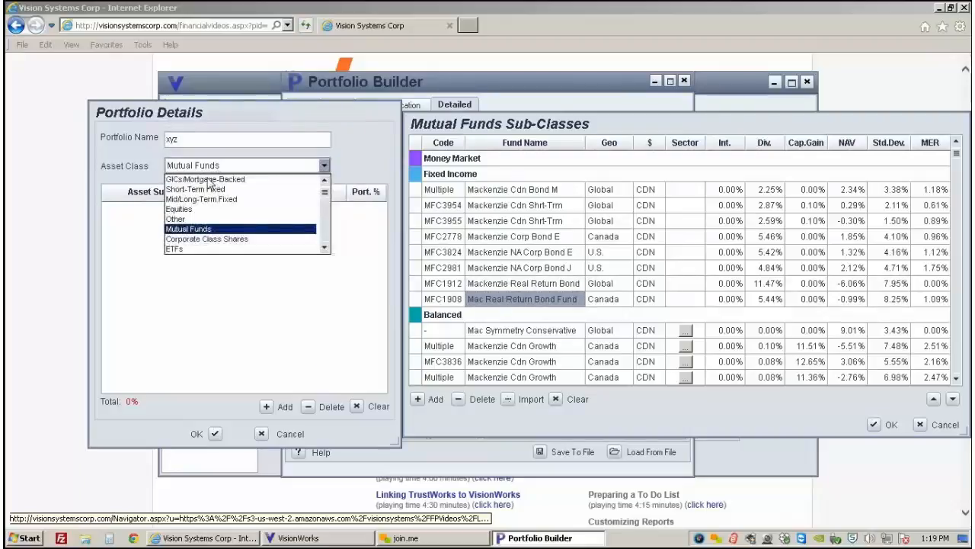
click(207, 180)
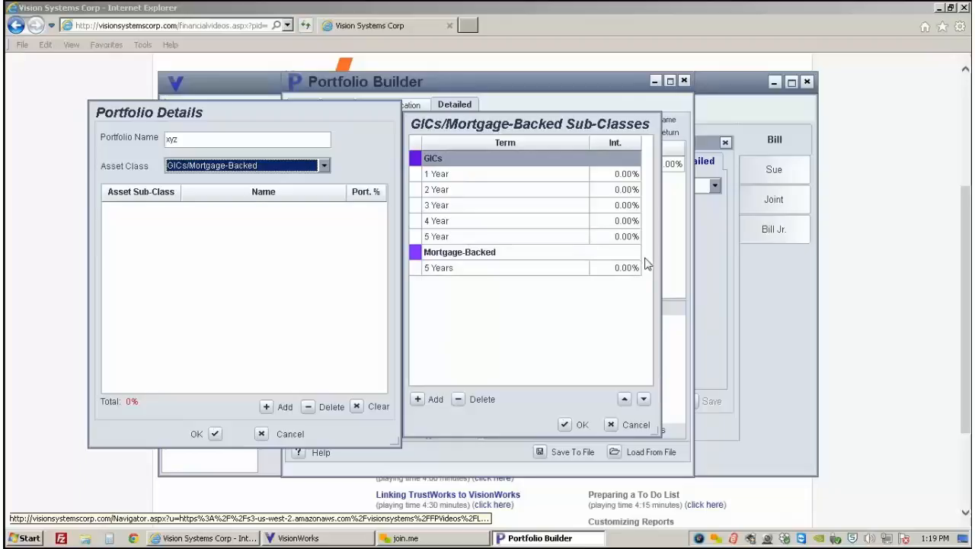
click(261, 439)
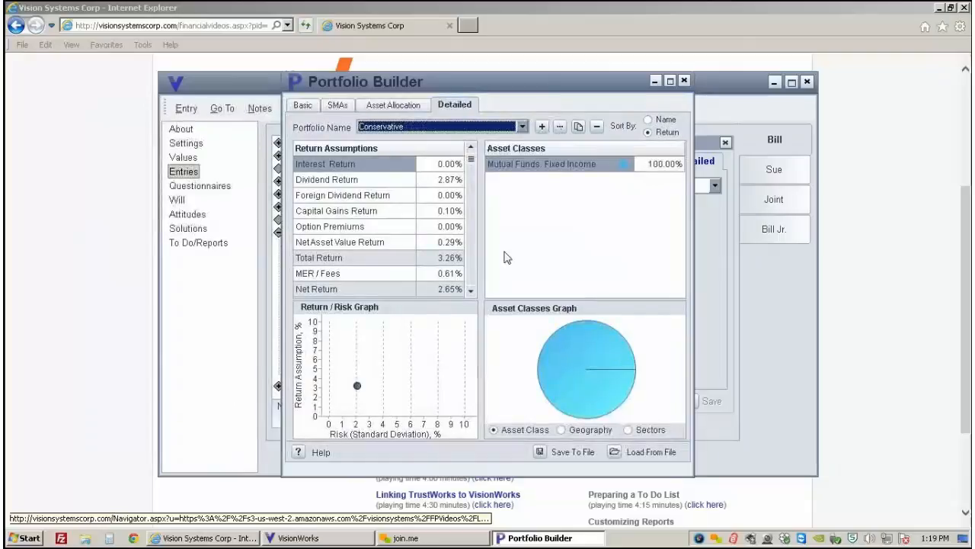
Step: View the Conservative portfolio's mutual fund sub-classes, open the MFC3954 fund name for editing, and cancel out of the fund list
double_click(548, 172)
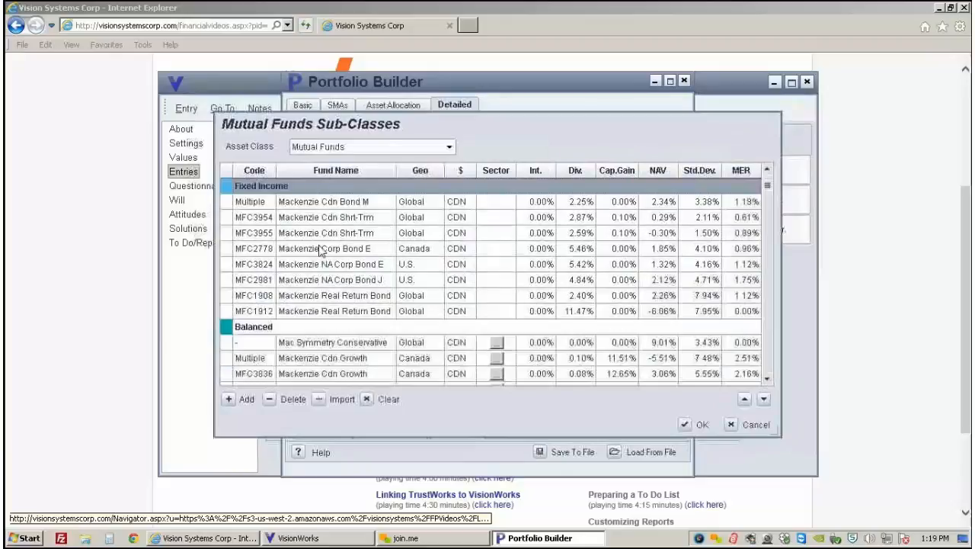
click(305, 218)
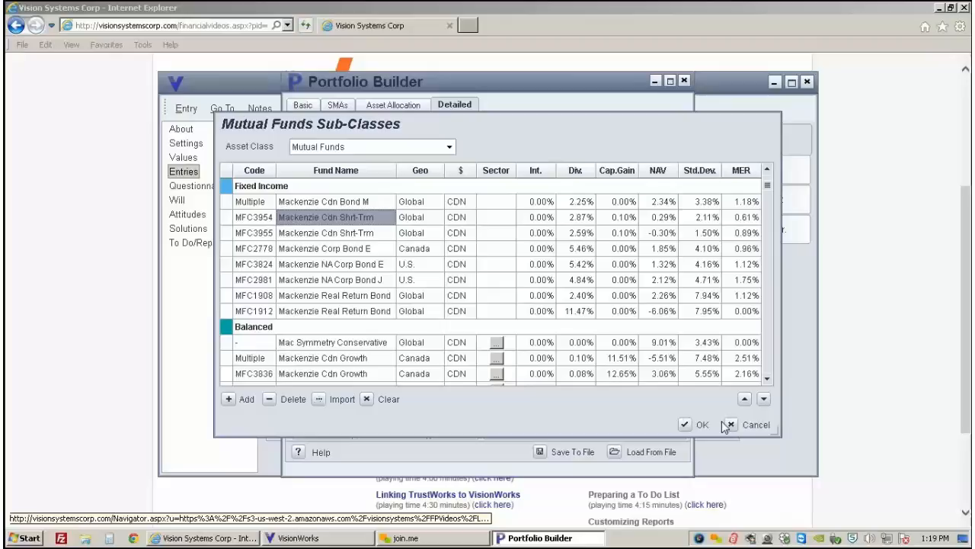
double_click(309, 219)
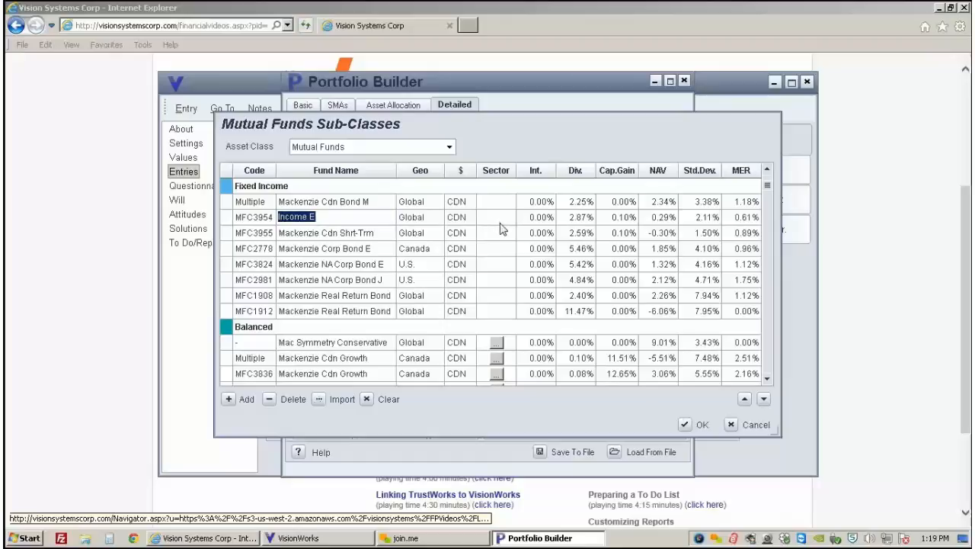
click(754, 425)
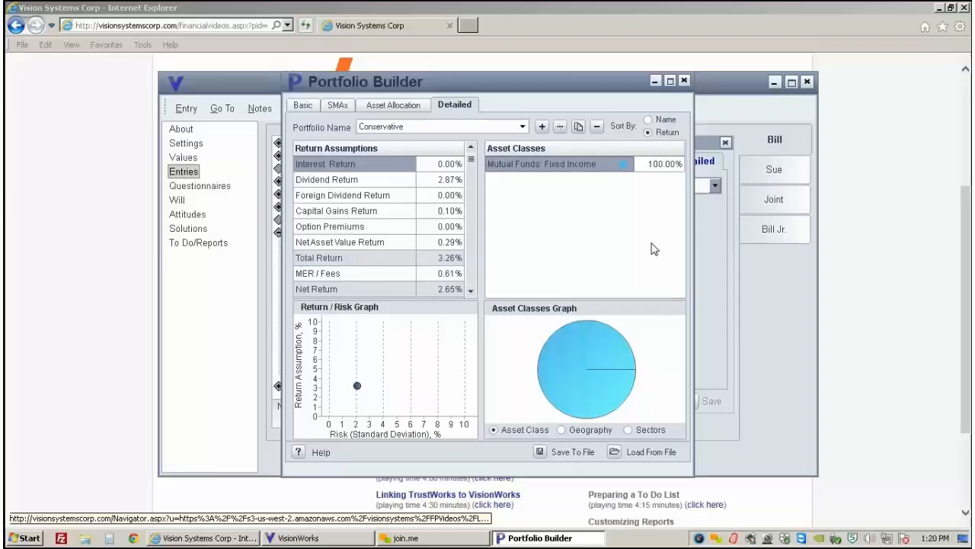
Step: Open the Conservative portfolio's details, view its ETFs asset class, and cancel
click(558, 127)
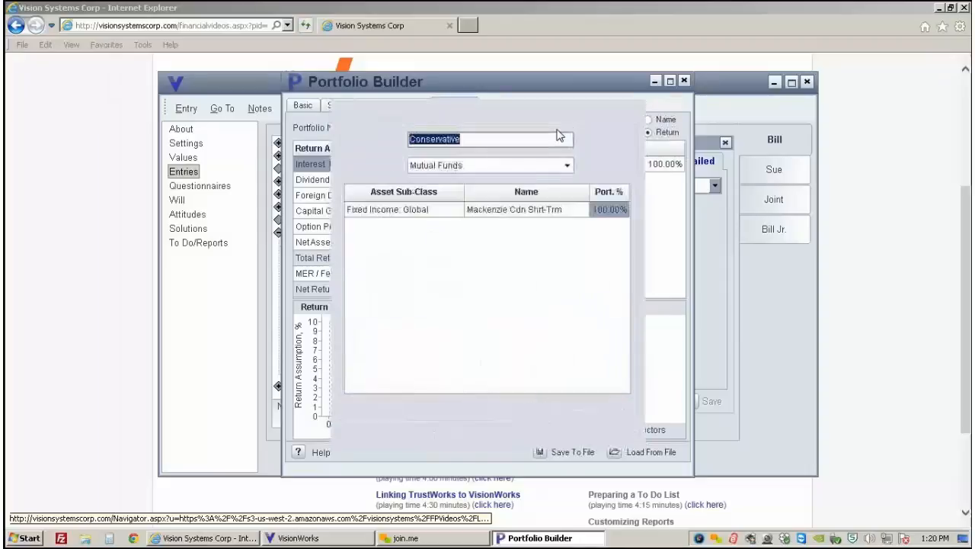
drag(436, 138, 534, 144)
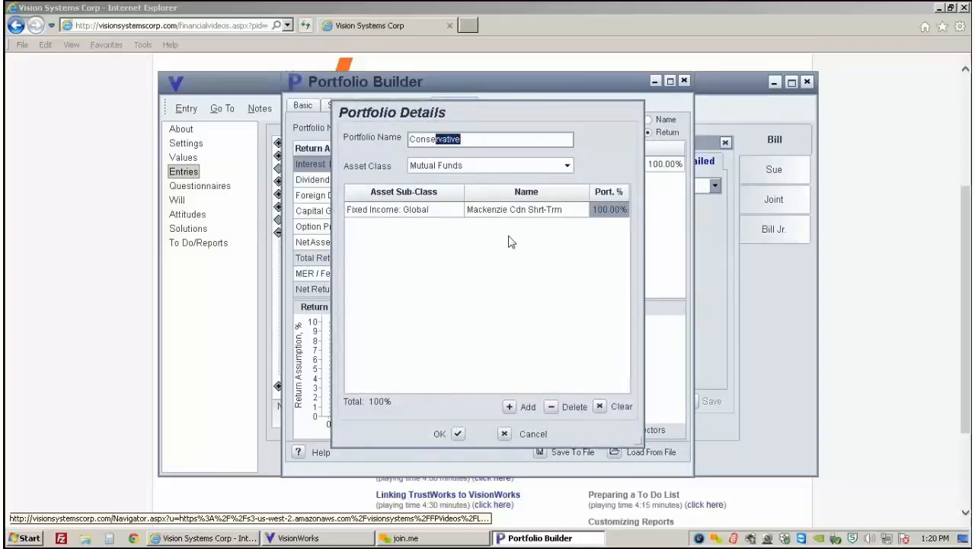
click(567, 166)
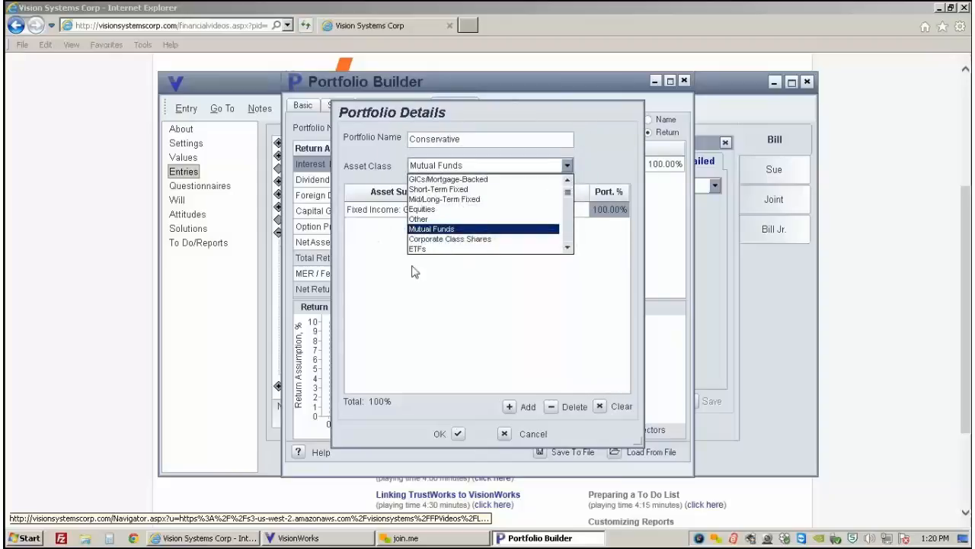
click(432, 249)
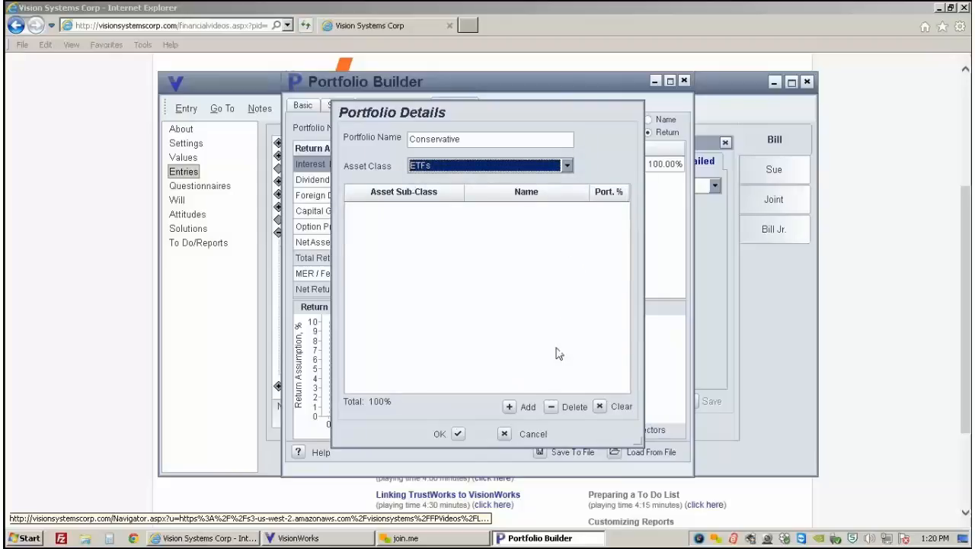
click(507, 434)
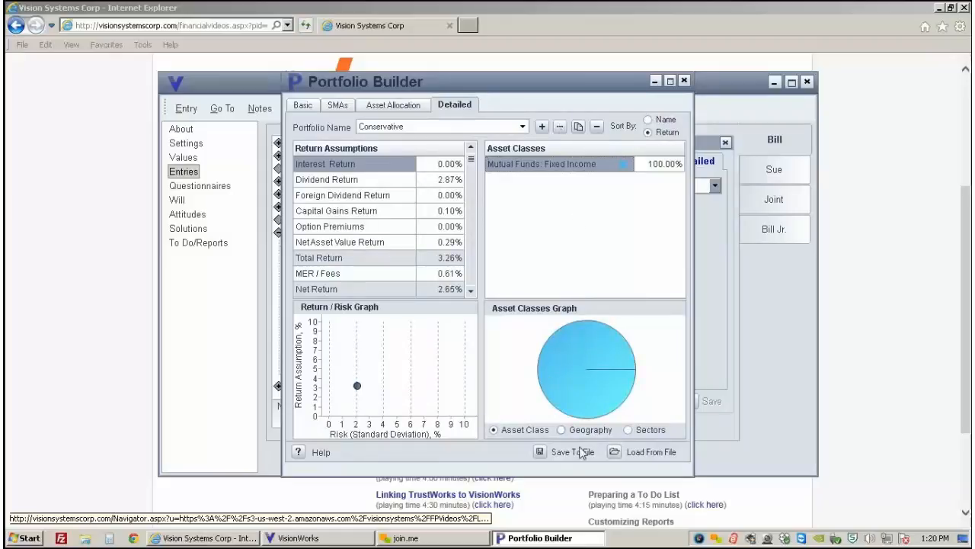
Step: View the detailed portfolio files offered for saving and for loading, cancelling both file dialogs
click(539, 454)
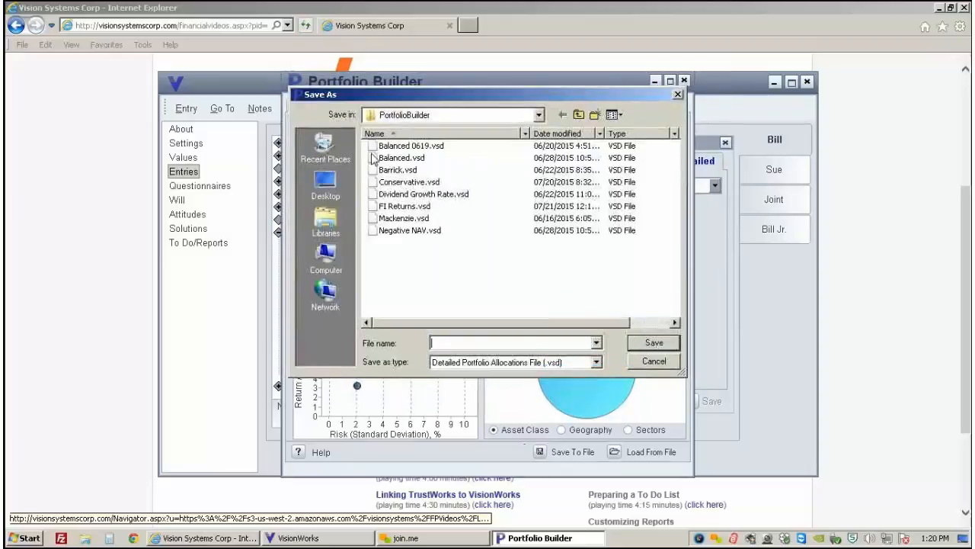
click(653, 361)
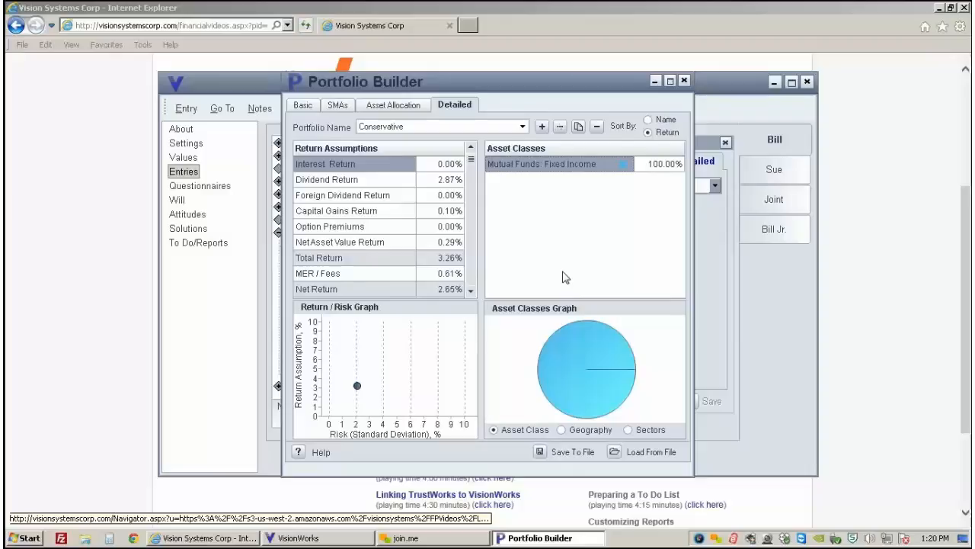
click(614, 453)
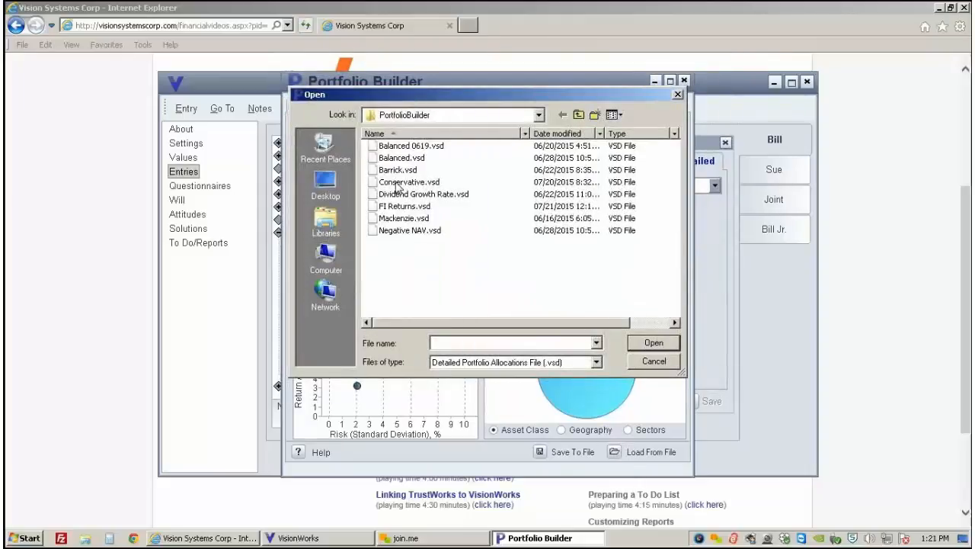
click(654, 362)
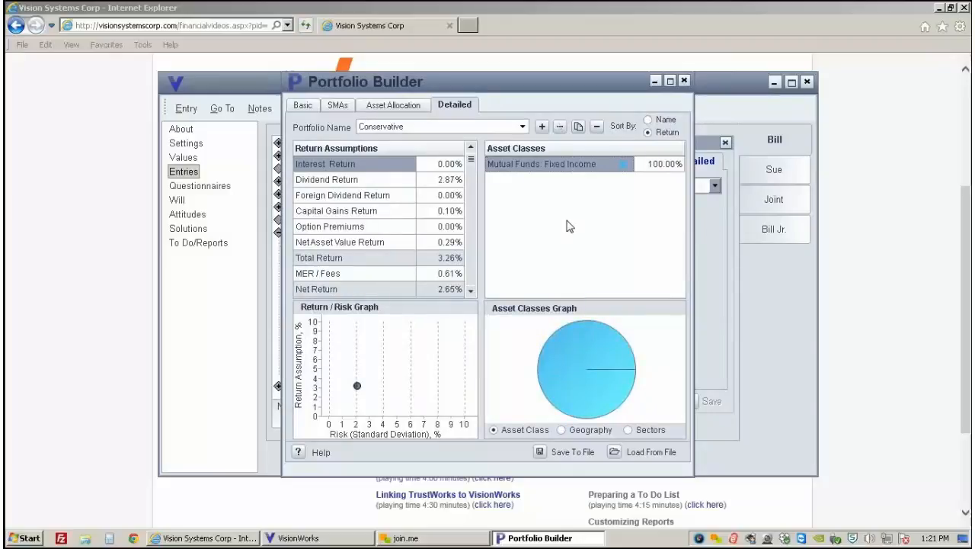
Step: Switch to VisionWorks to view the XYZ RRSP current holdings entry and return to Portfolio Builder
click(654, 81)
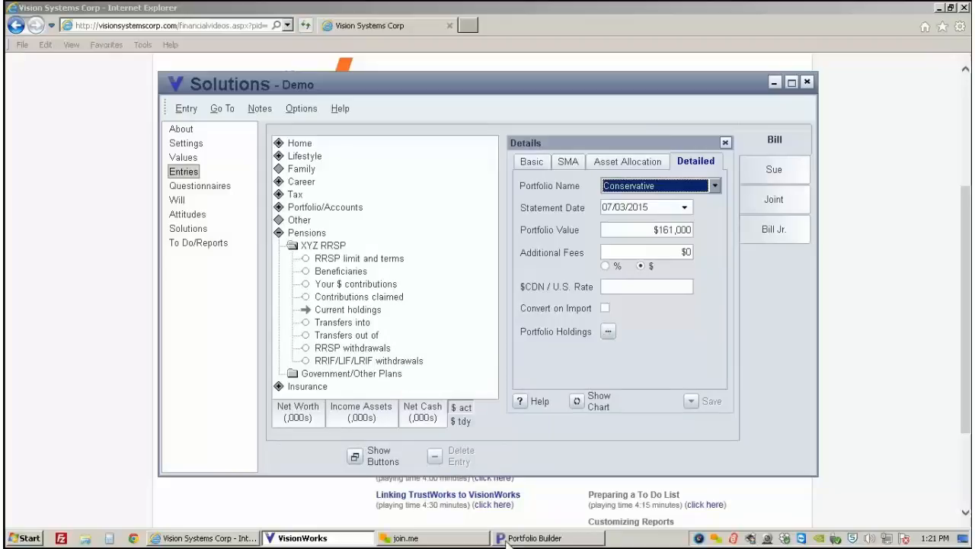
mouse_move(507, 539)
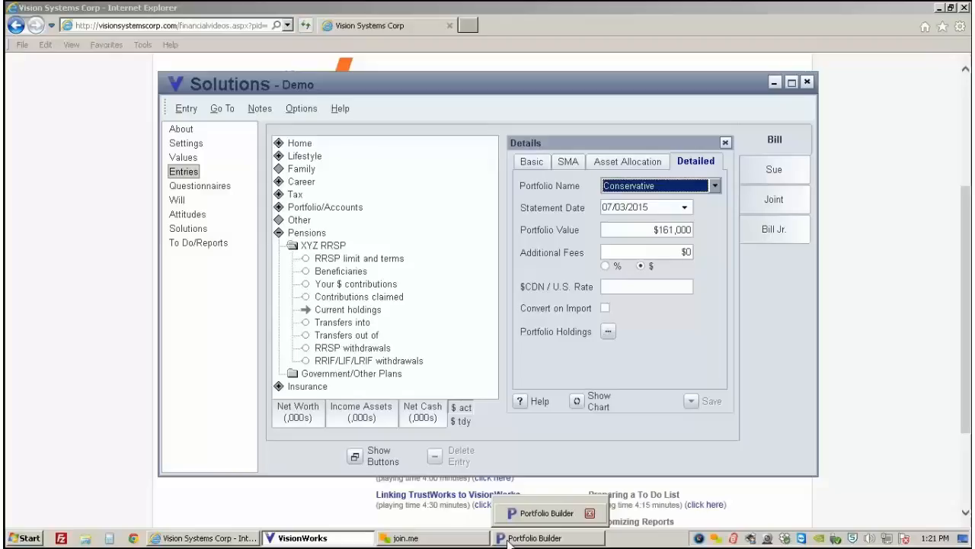
click(509, 538)
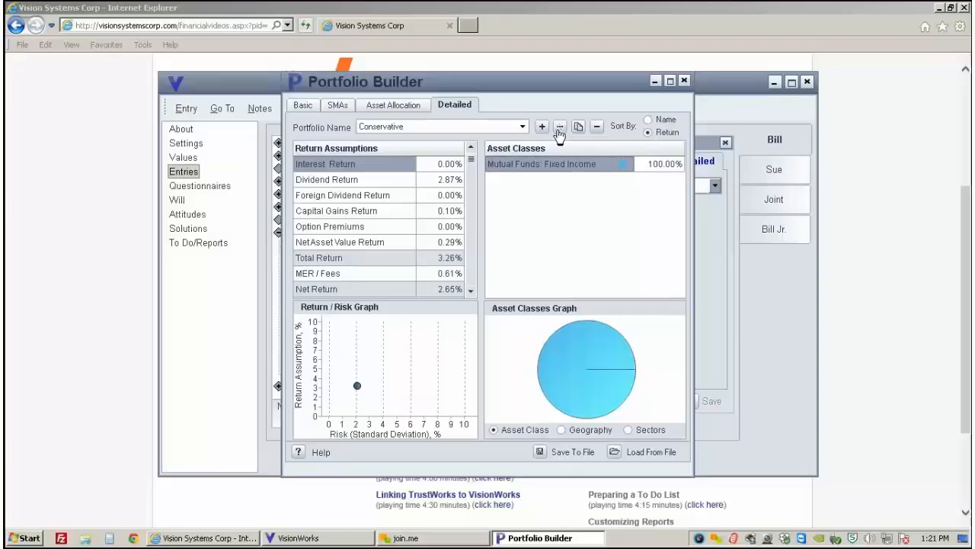
Step: Reopen the Conservative portfolio's details, view the Corporate Class Shares sub-classes without adding any, and close the details
click(523, 127)
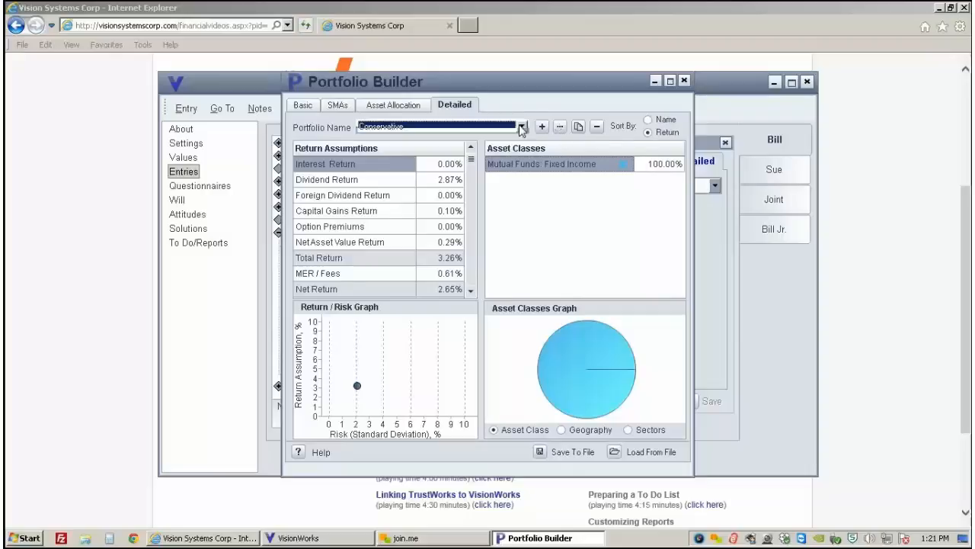
click(560, 127)
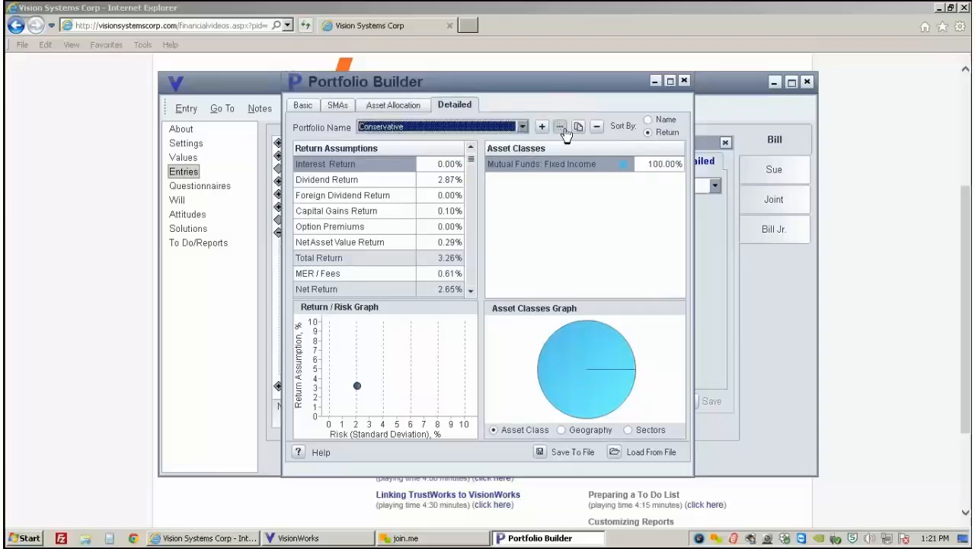
click(567, 165)
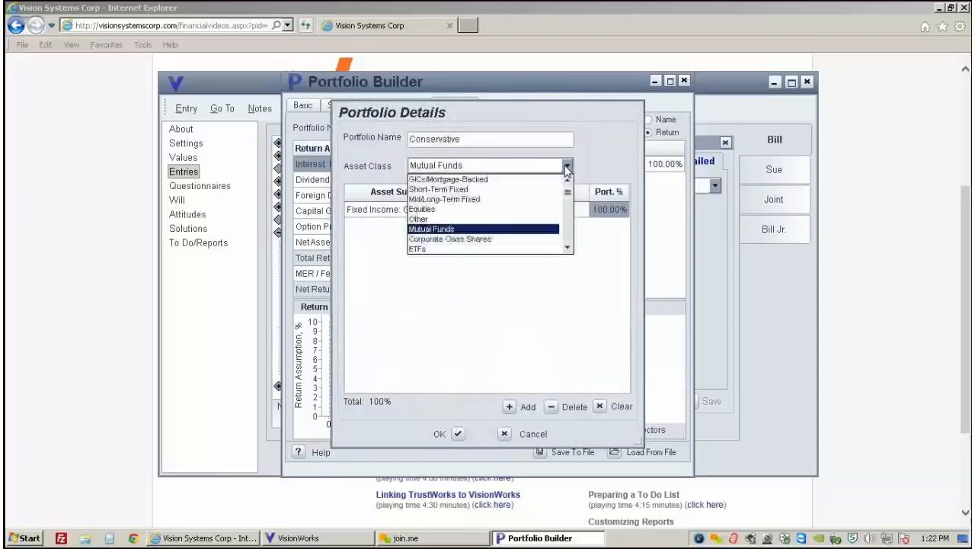
click(439, 240)
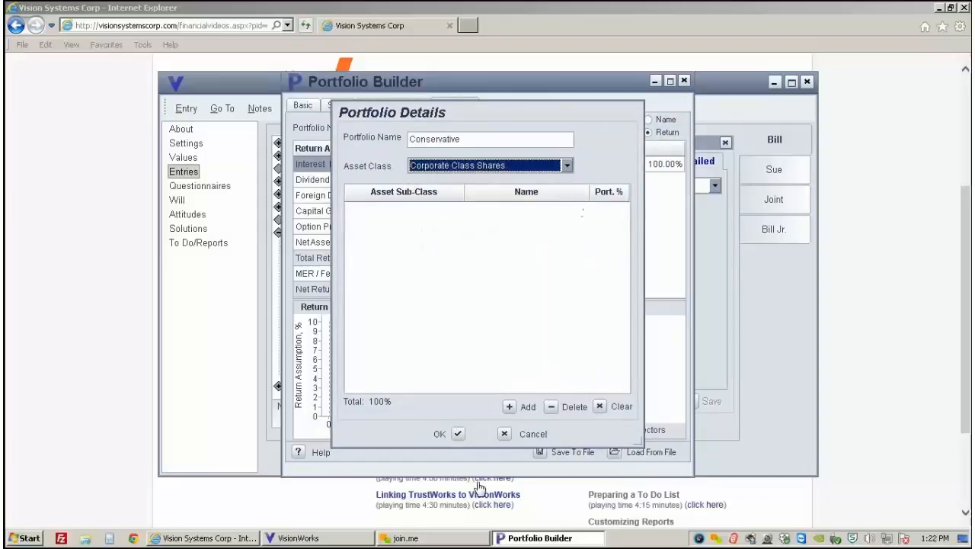
click(508, 406)
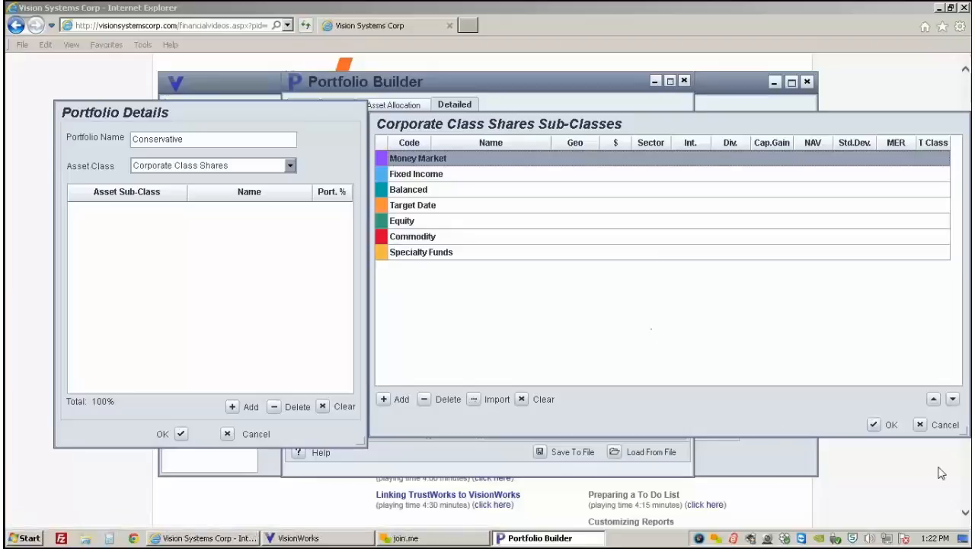
click(922, 428)
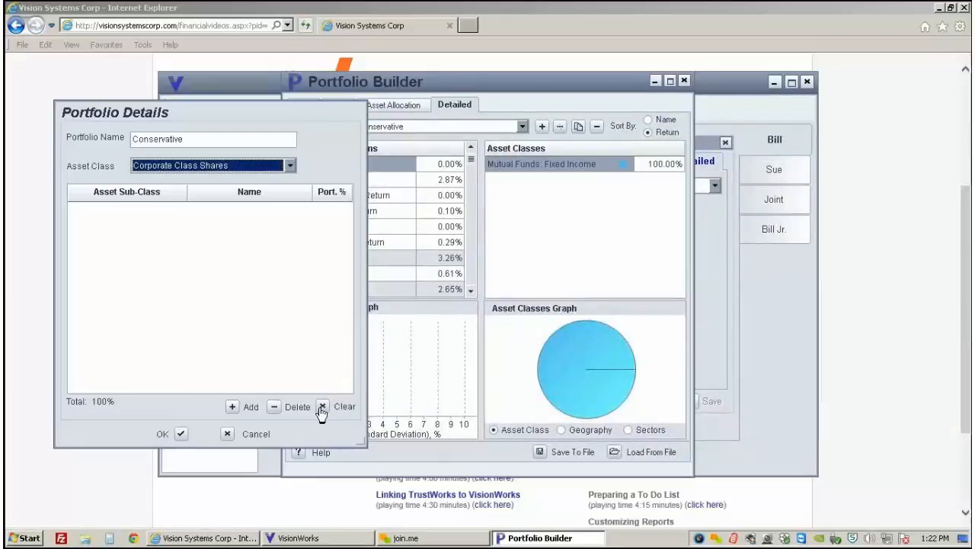
click(182, 434)
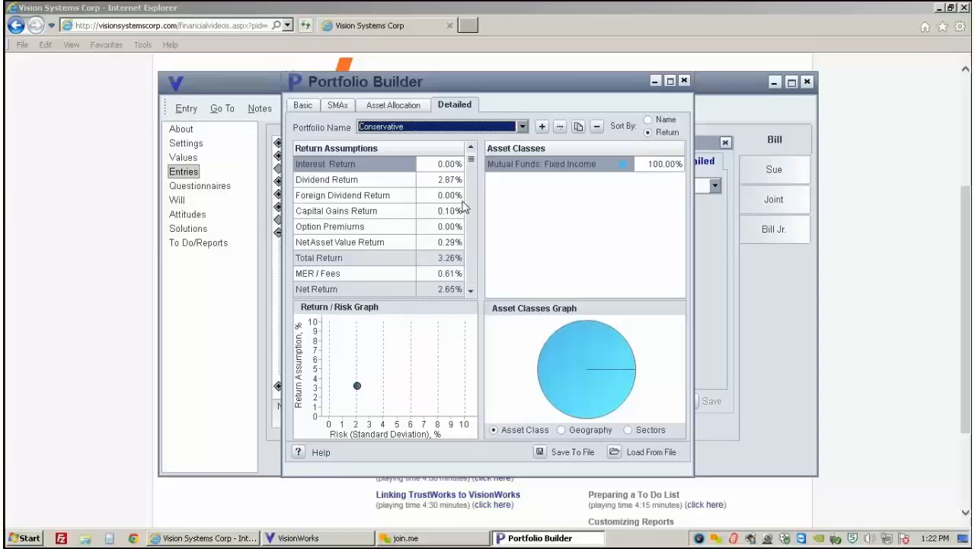
Step: Switch to VisionWorks and review the Demo solution's tactics and its retirement settings for OAS and CPP/QPP, retirement plans and seniors
click(654, 82)
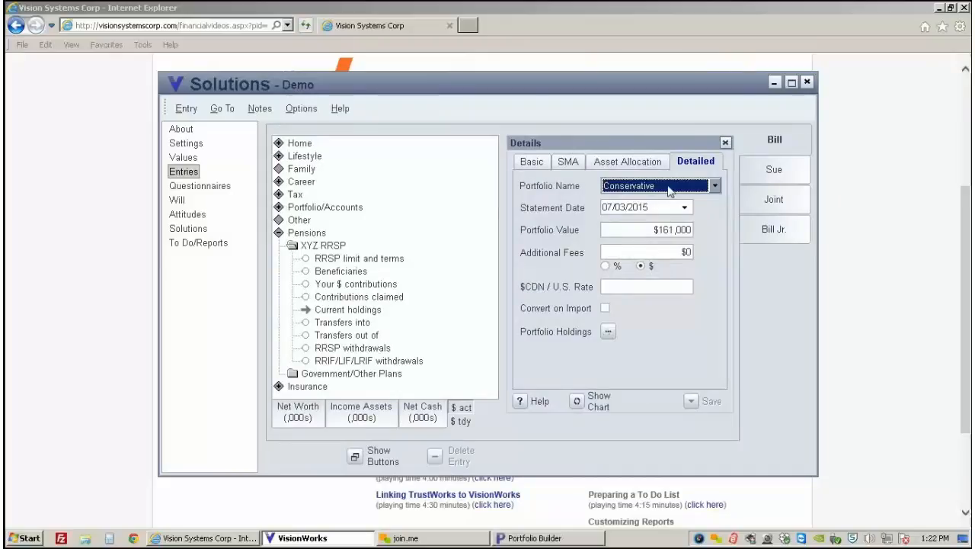
click(195, 232)
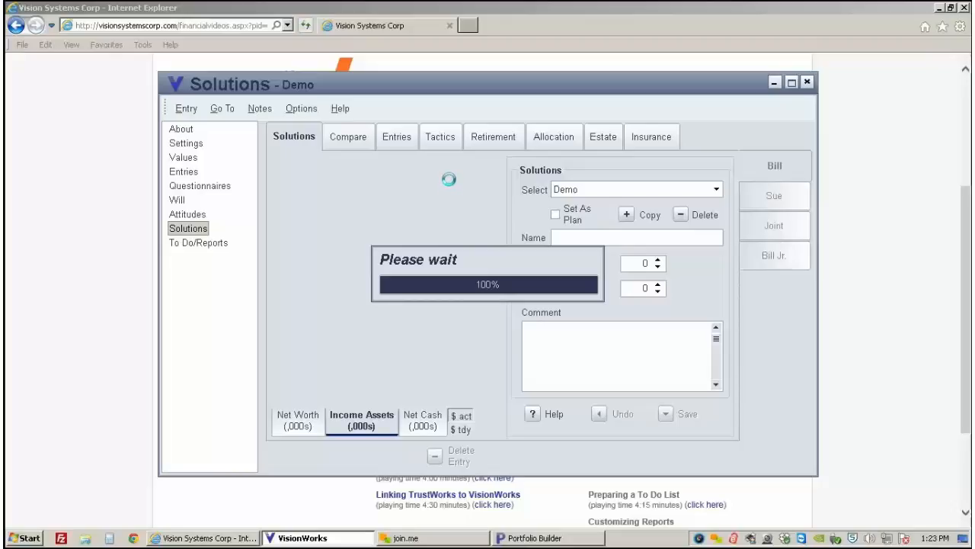
click(441, 139)
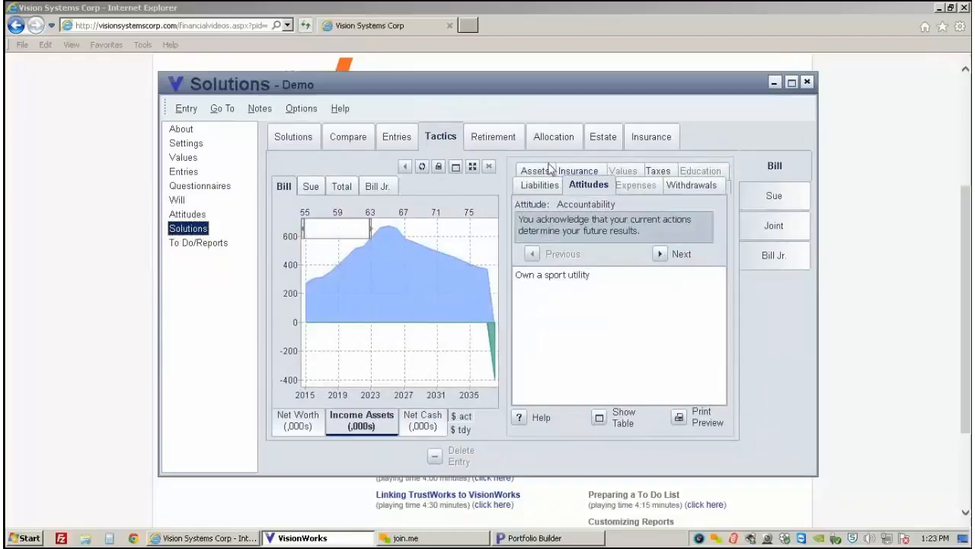
click(502, 141)
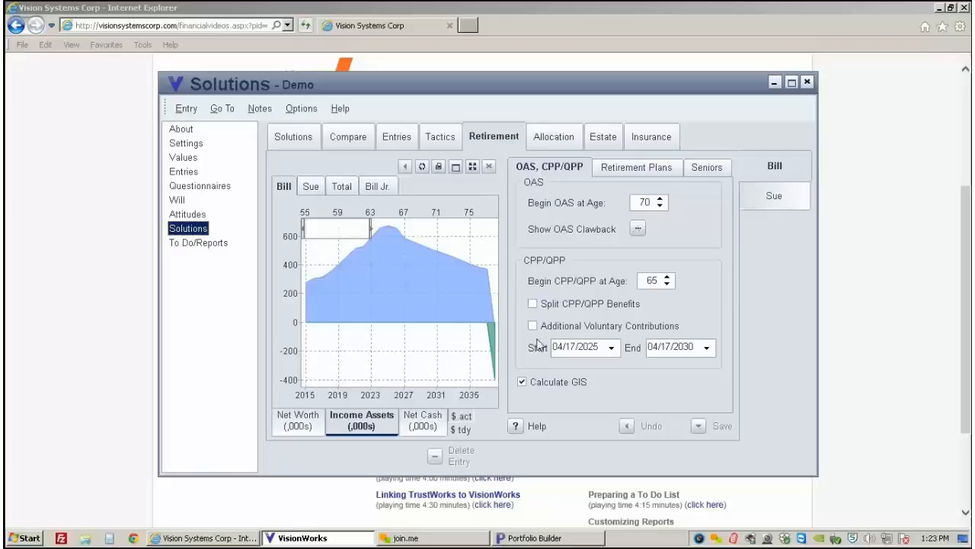
click(637, 172)
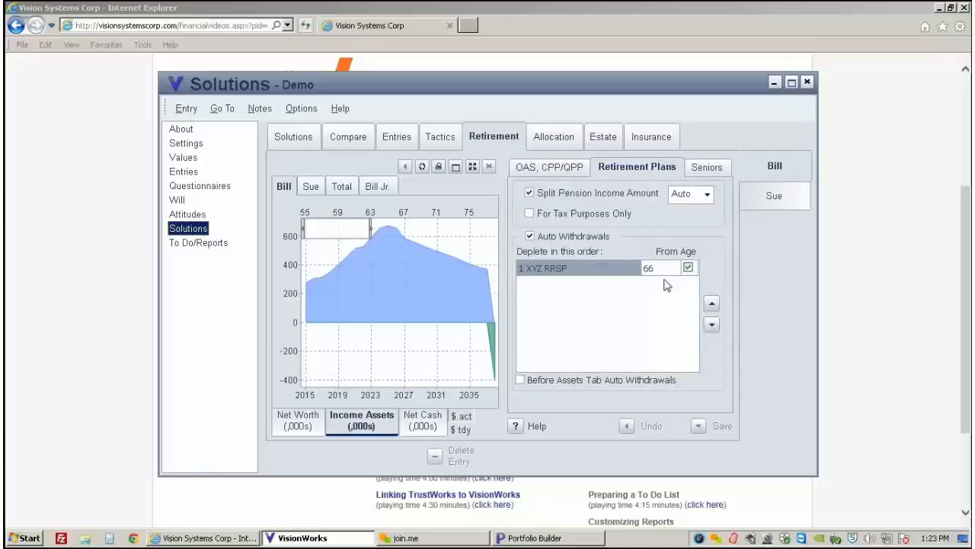
click(707, 167)
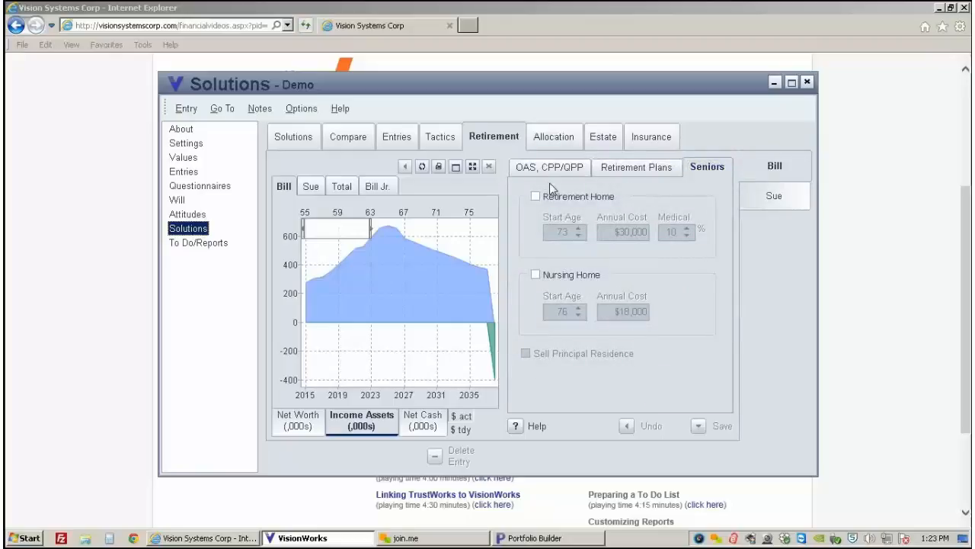
Step: View the solution's portfolio allocation with the income assets chart for the spouse and the combined total
click(552, 138)
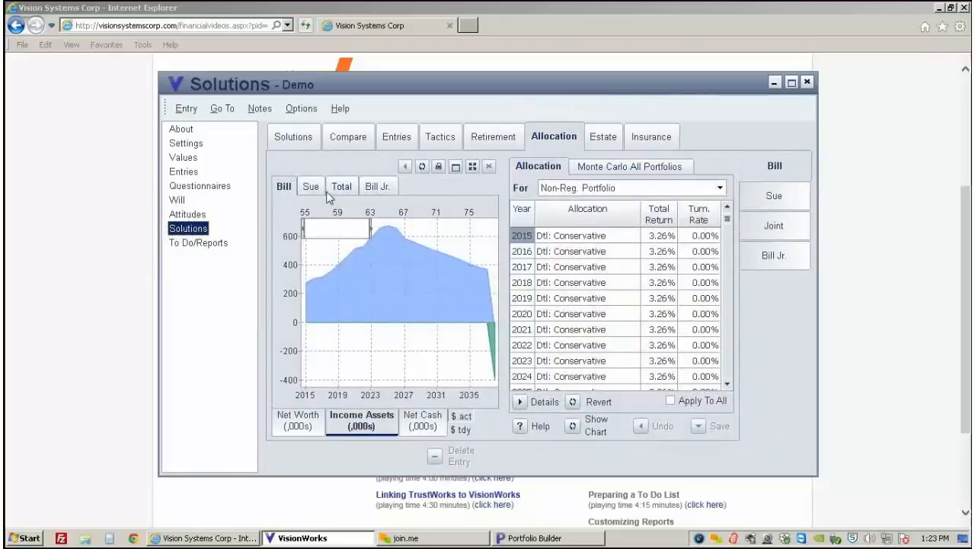
click(311, 187)
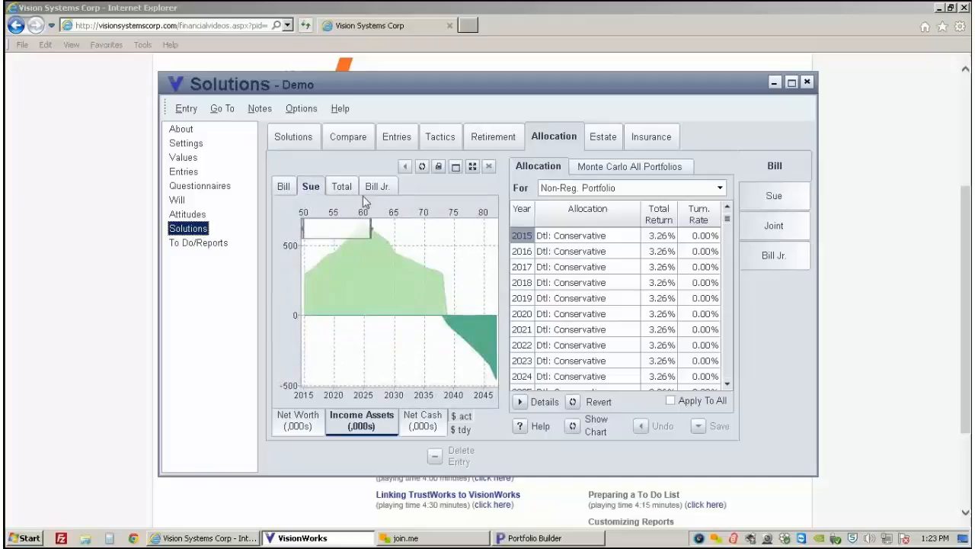
click(344, 187)
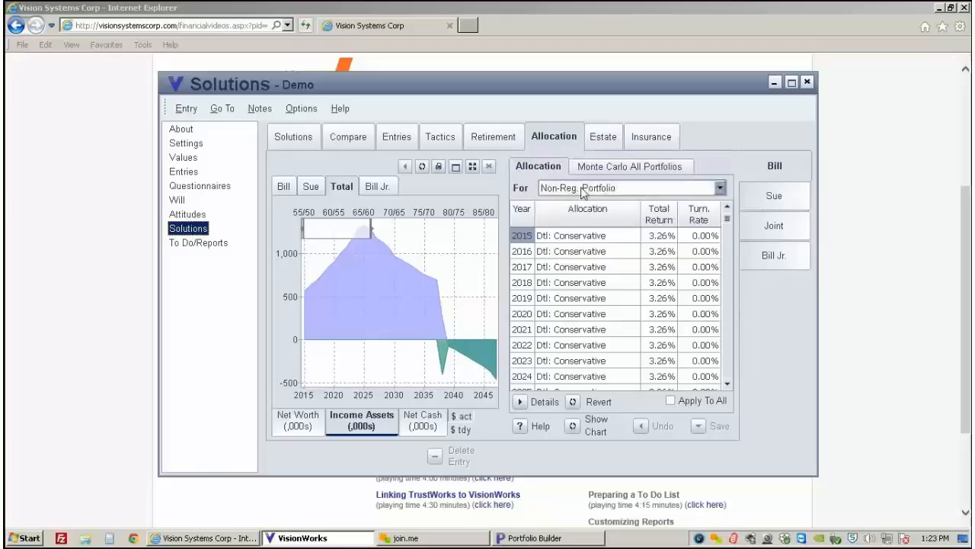
Step: View the yearly allocations for the XYZ RRSP and return to those of the Non-Reg. Portfolio
click(720, 187)
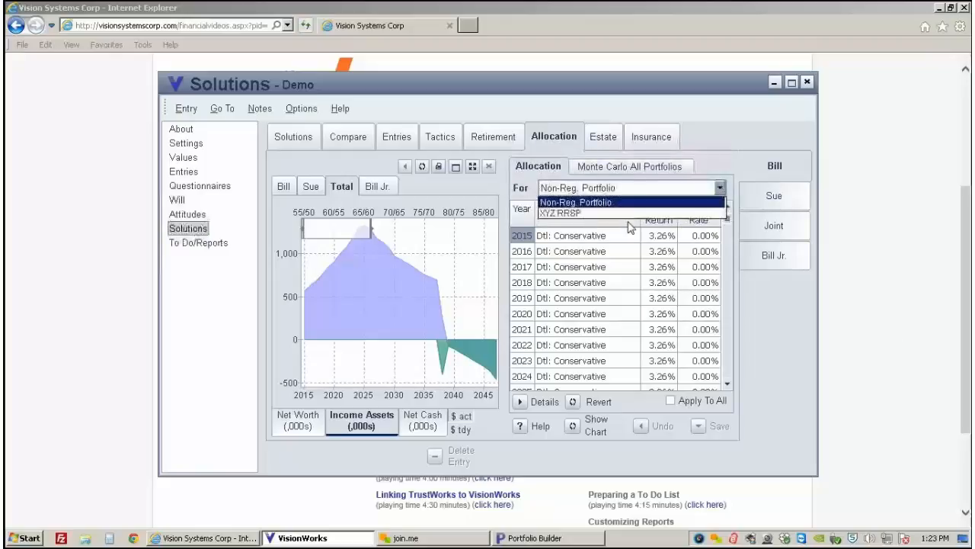
click(576, 215)
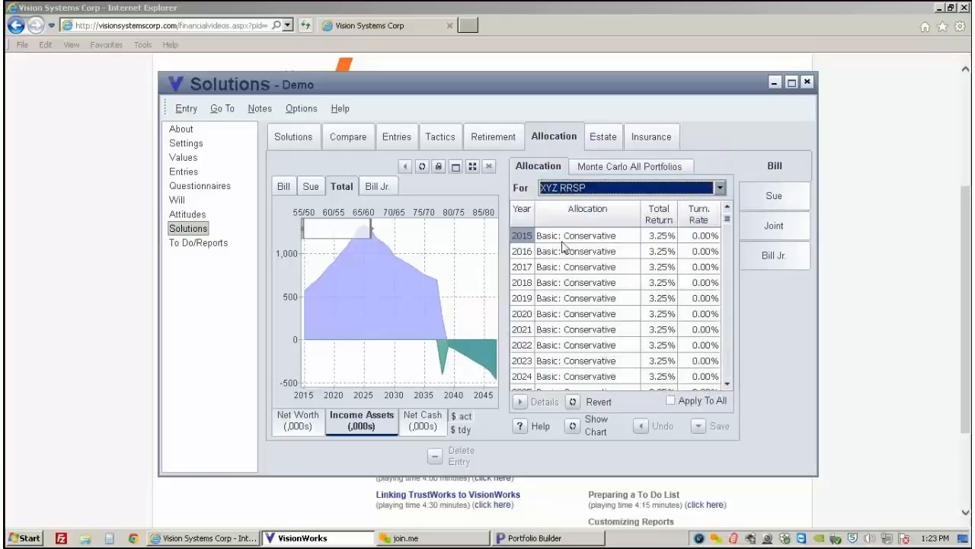
click(720, 189)
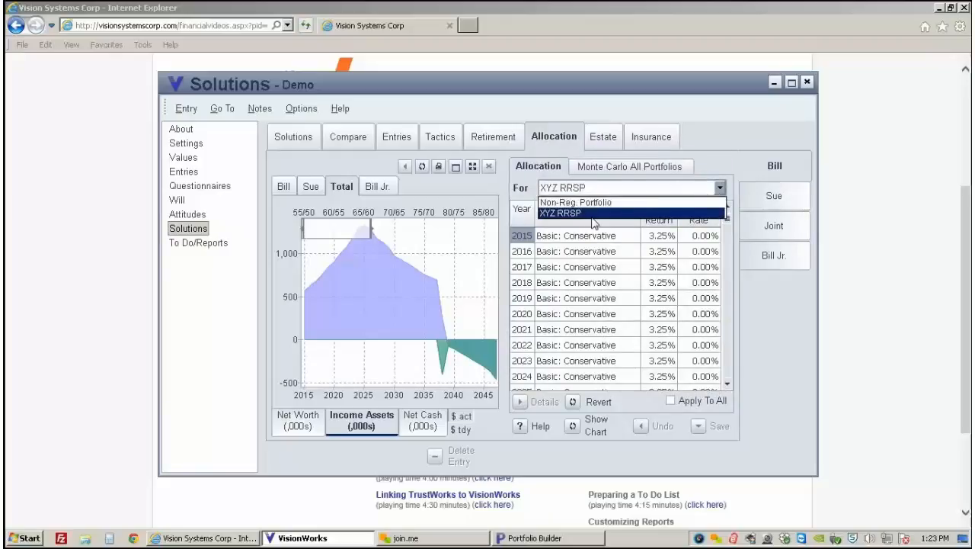
click(567, 201)
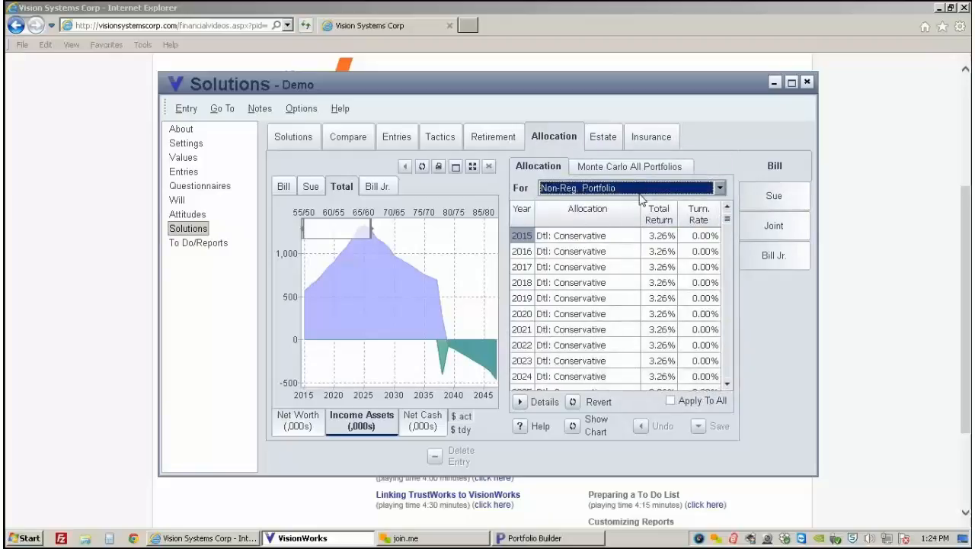
Step: Open the portfolio selection for the Non-Reg. Portfolio's 2015 allocation and preview the detailed Balanced portfolio's return and risk
click(539, 239)
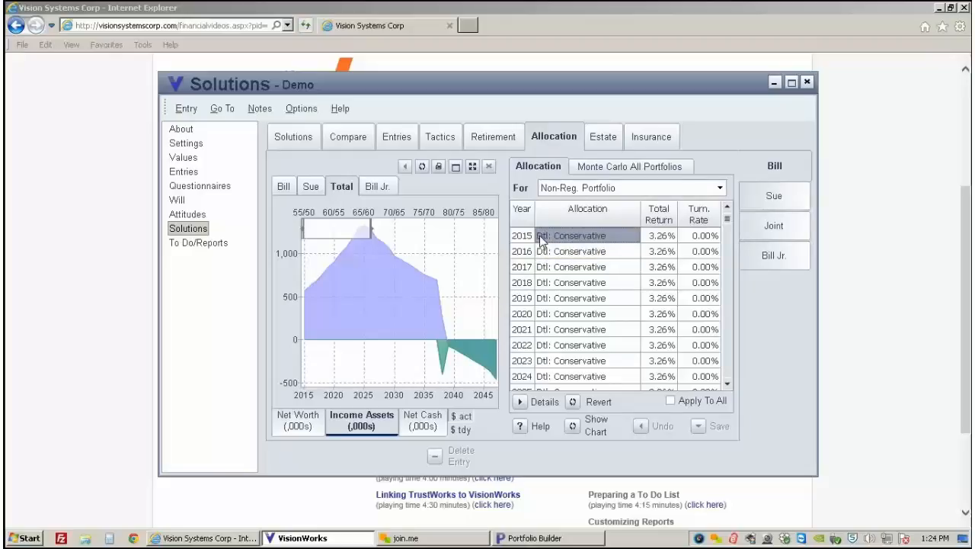
click(540, 239)
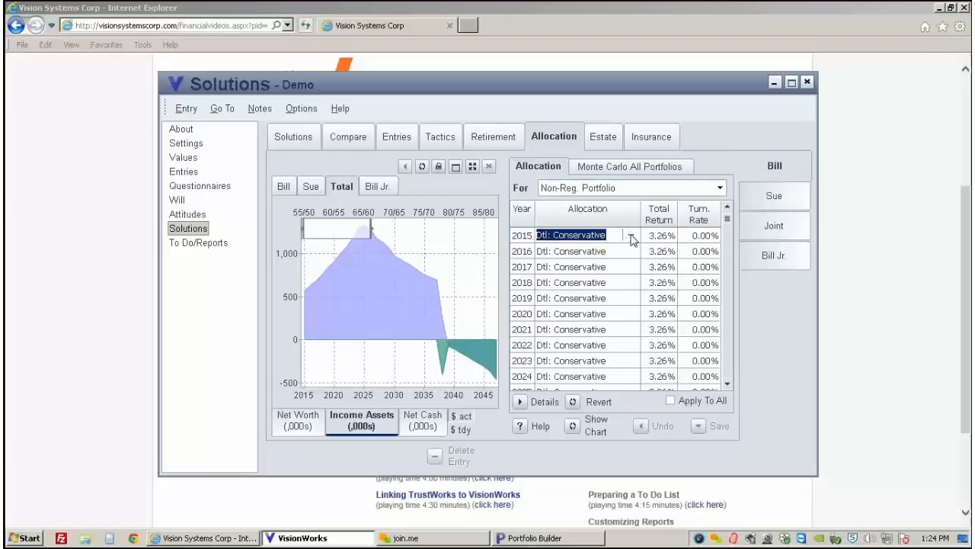
click(631, 237)
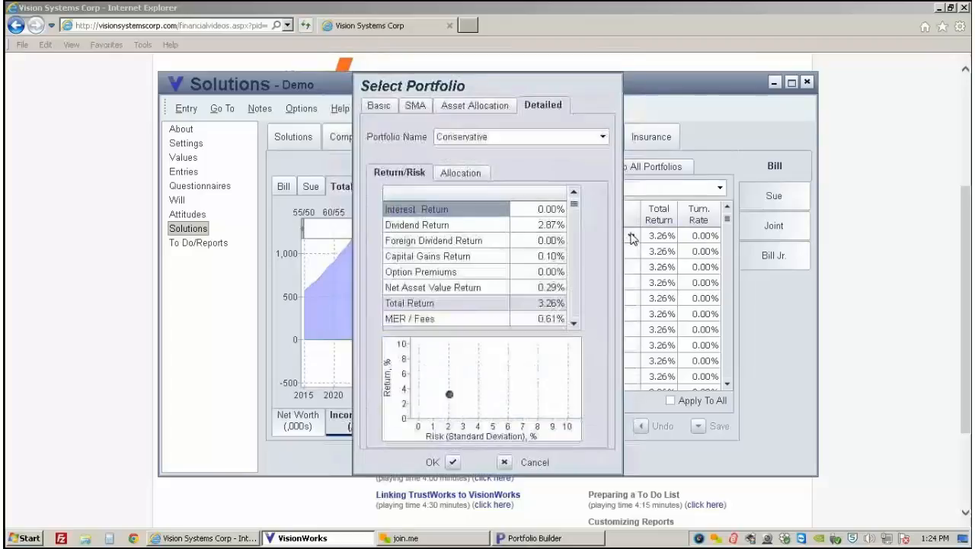
click(603, 136)
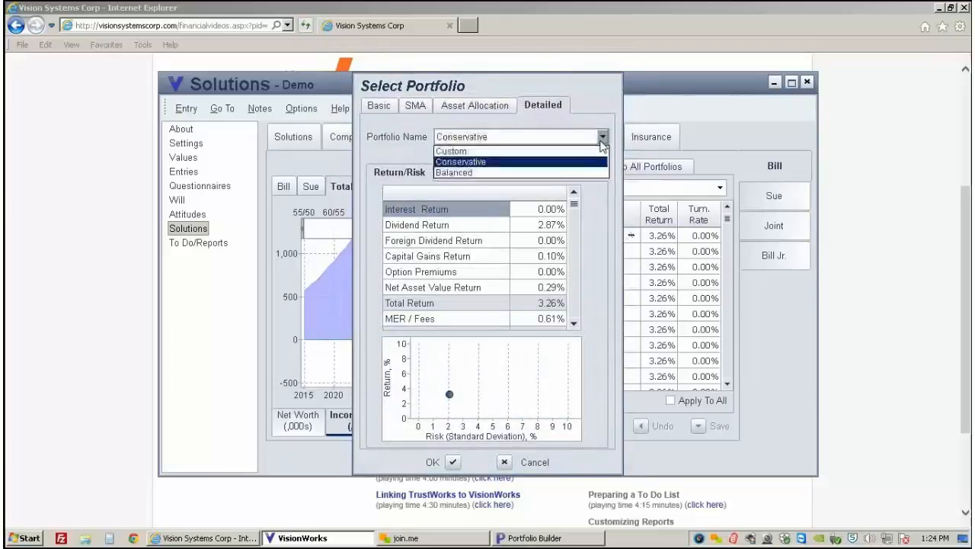
click(474, 174)
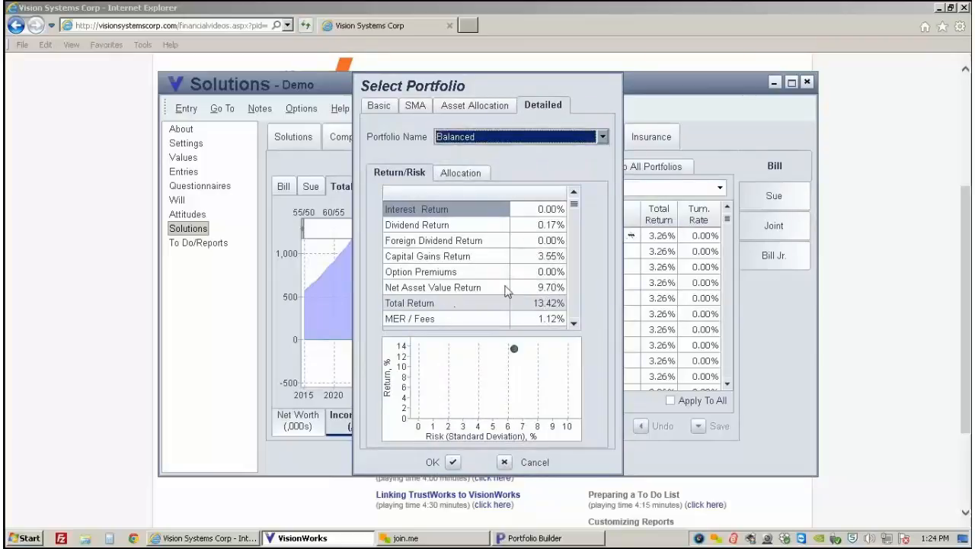
Step: Assign the Hahn Investment Stewards Global Growth Focus SMA to the Non-Reg. Portfolio, apply it to all, and save
click(416, 106)
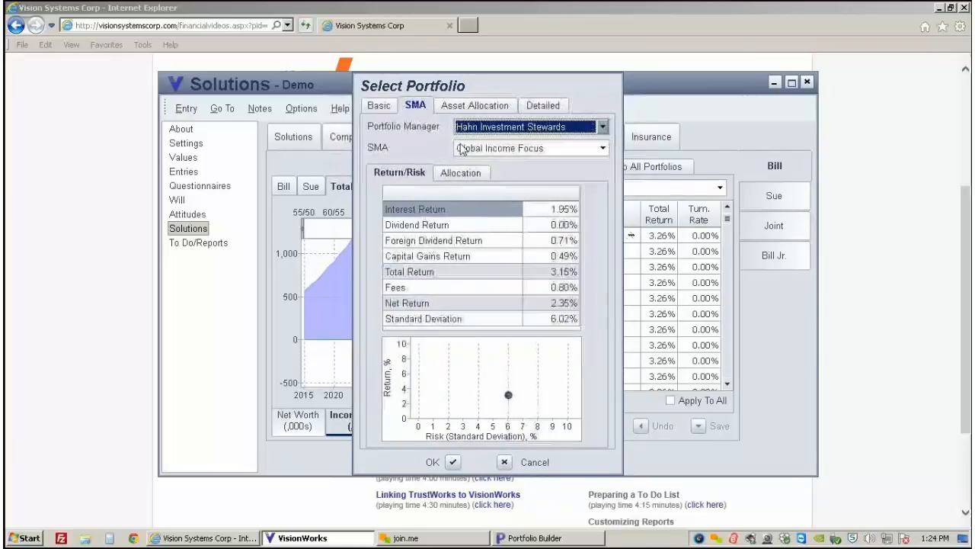
click(603, 148)
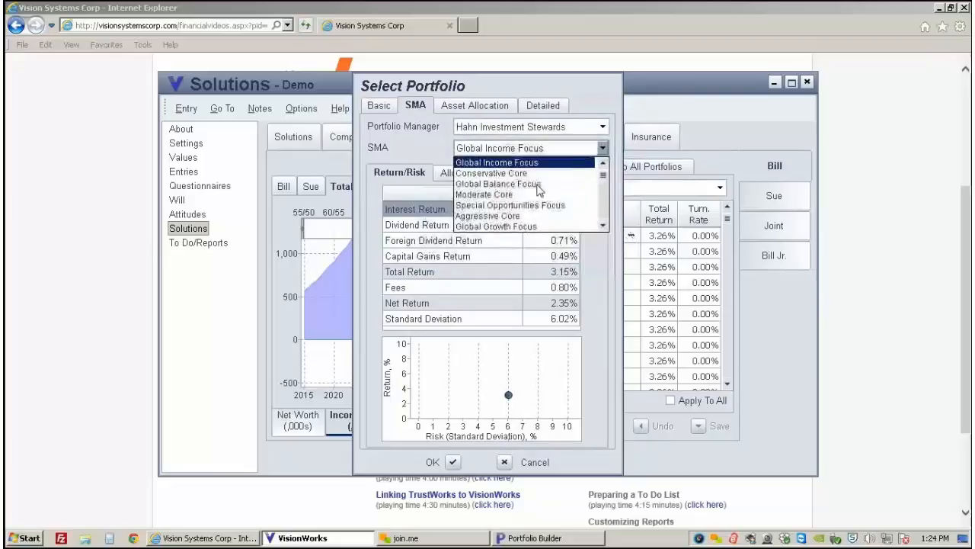
click(492, 226)
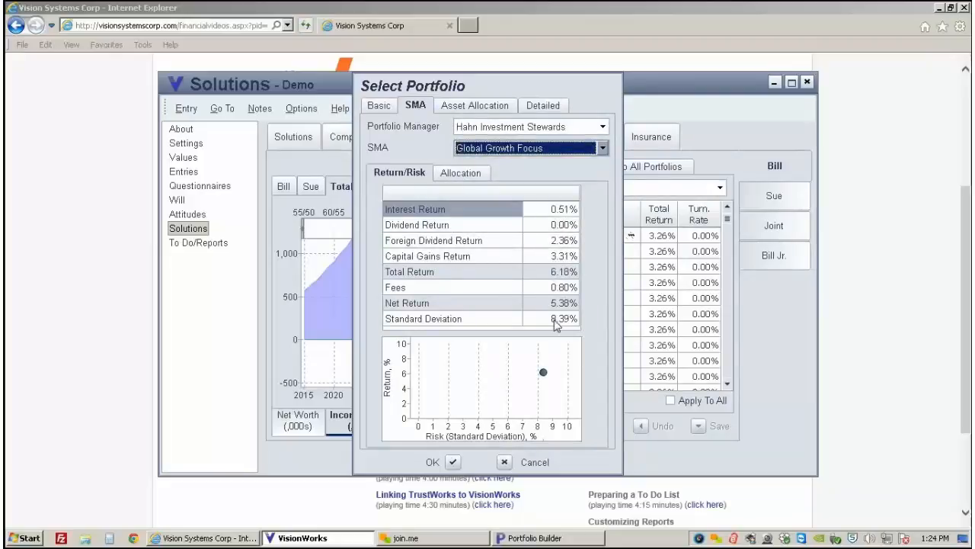
click(454, 464)
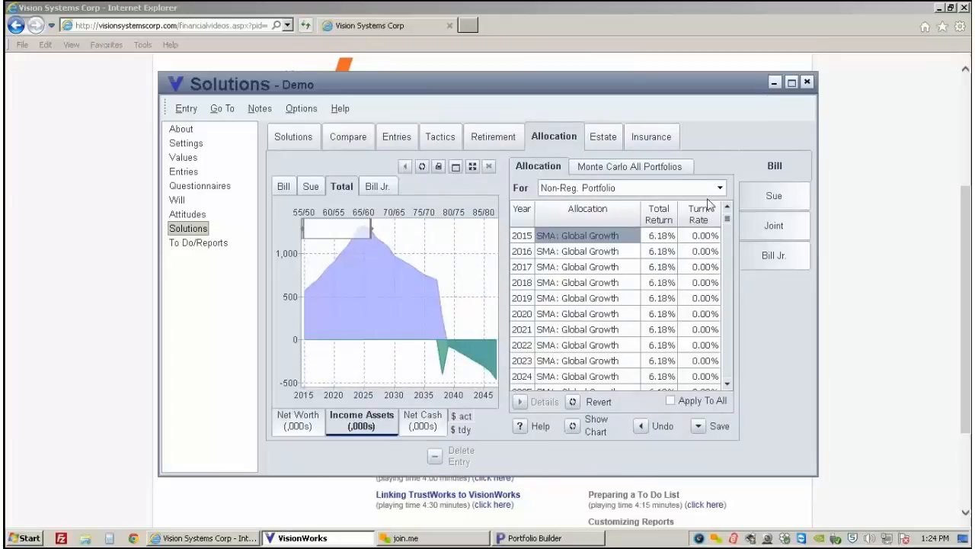
click(670, 402)
click(699, 429)
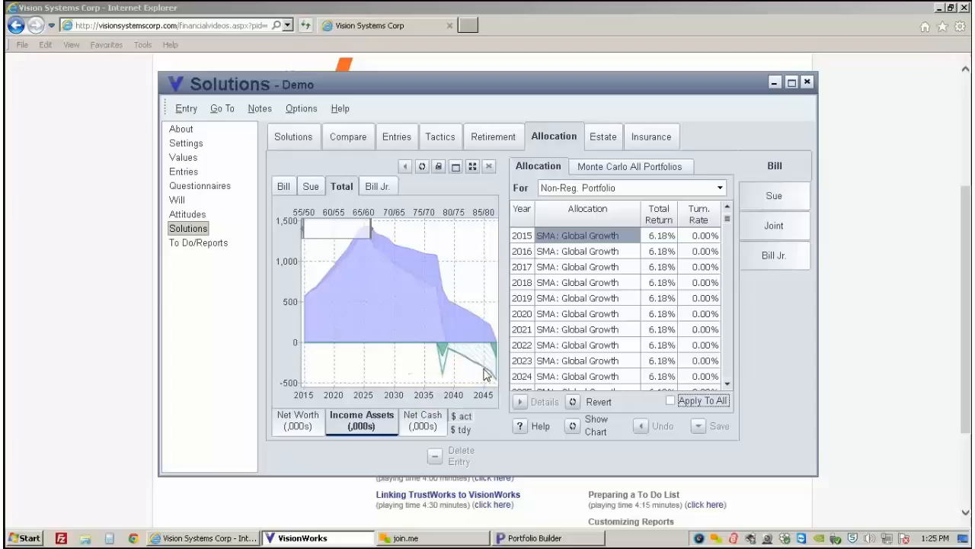
Step: Inspect the income assets chart around 2045 and view the 2021 allocation's portfolio selection without changing it
mouse_move(485, 371)
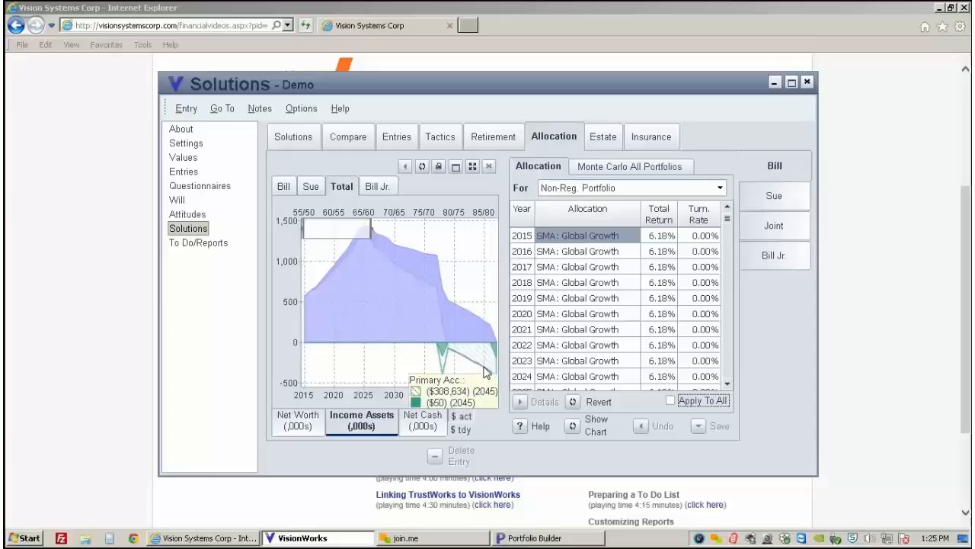
mouse_move(481, 335)
click(562, 335)
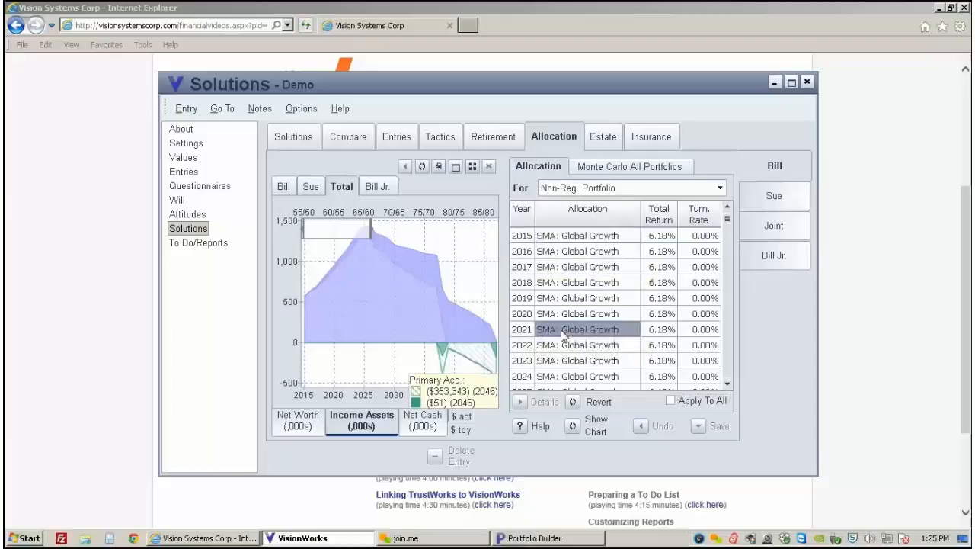
click(562, 332)
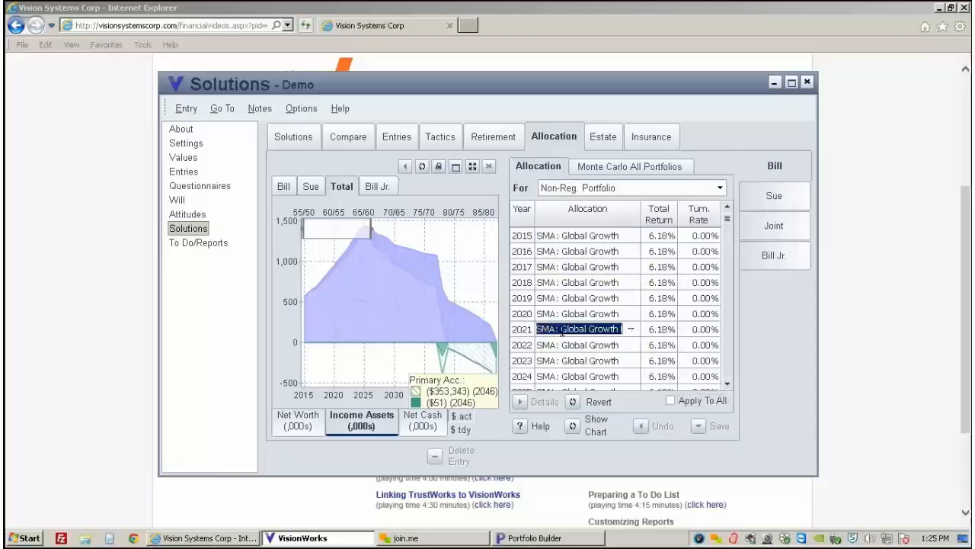
click(631, 329)
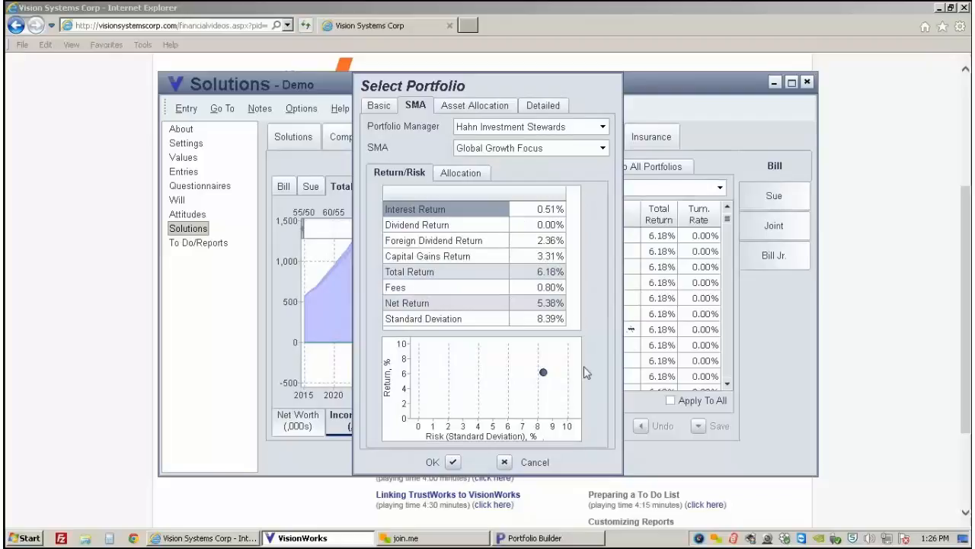
click(505, 461)
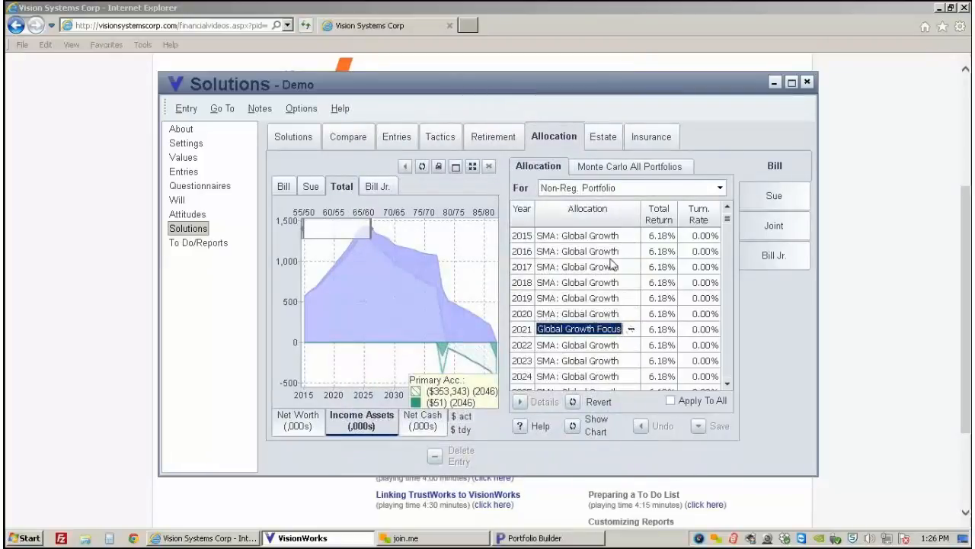
Step: Return to the Solutions overview, switch to Portfolio Builder, and open the detailed Balanced portfolio's details with its Mutual Funds sub-classes
click(297, 136)
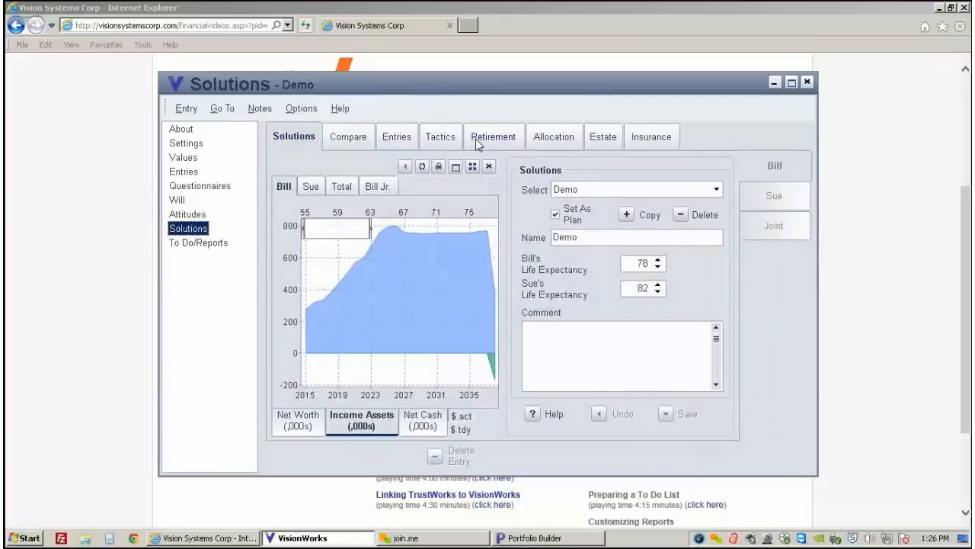
click(547, 539)
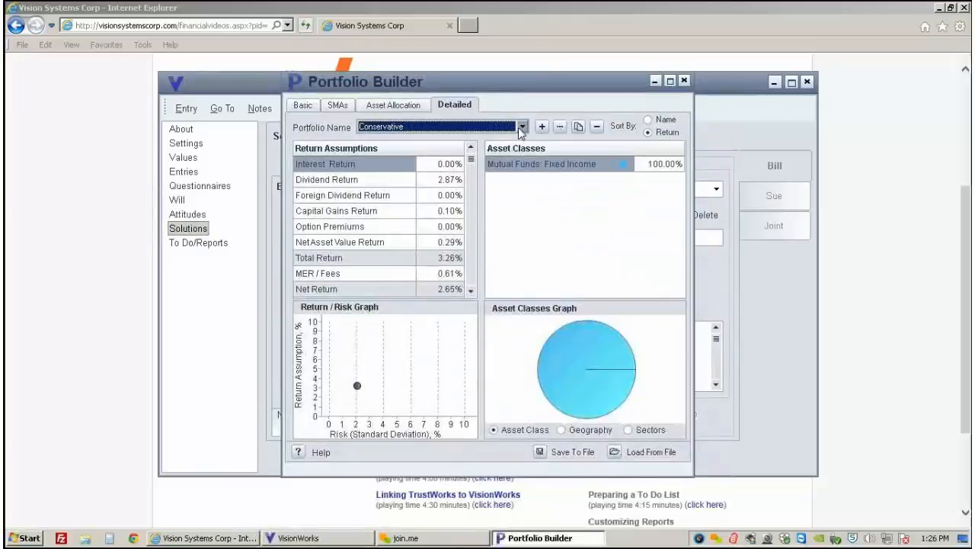
click(521, 128)
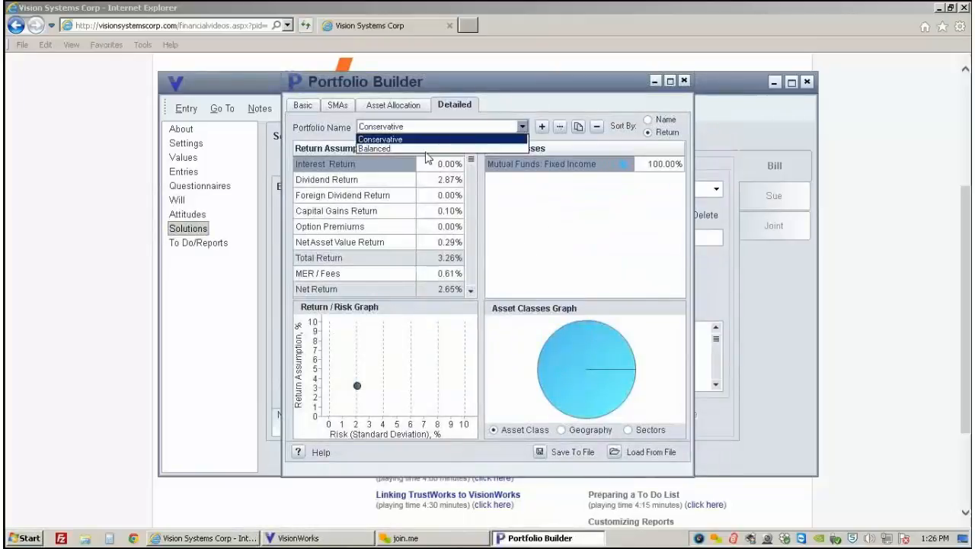
click(427, 149)
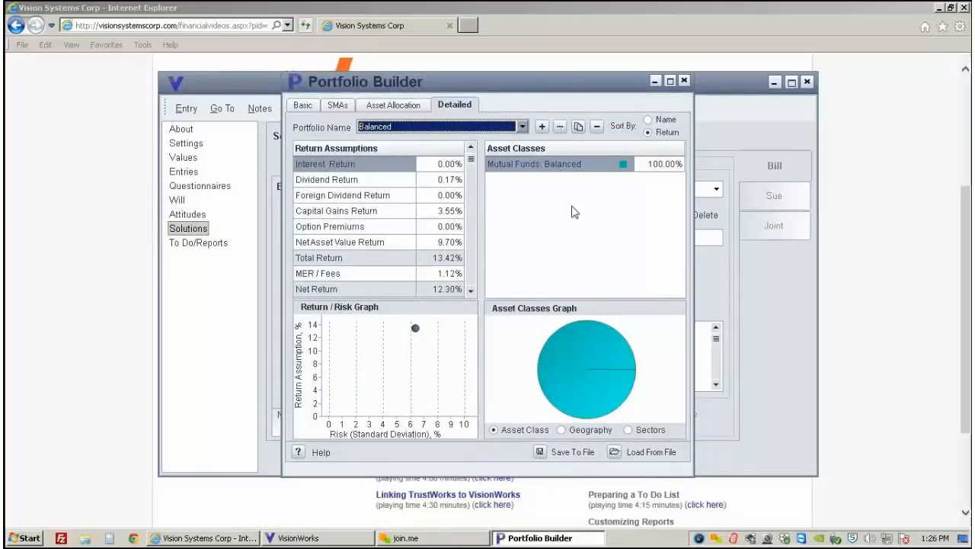
click(560, 127)
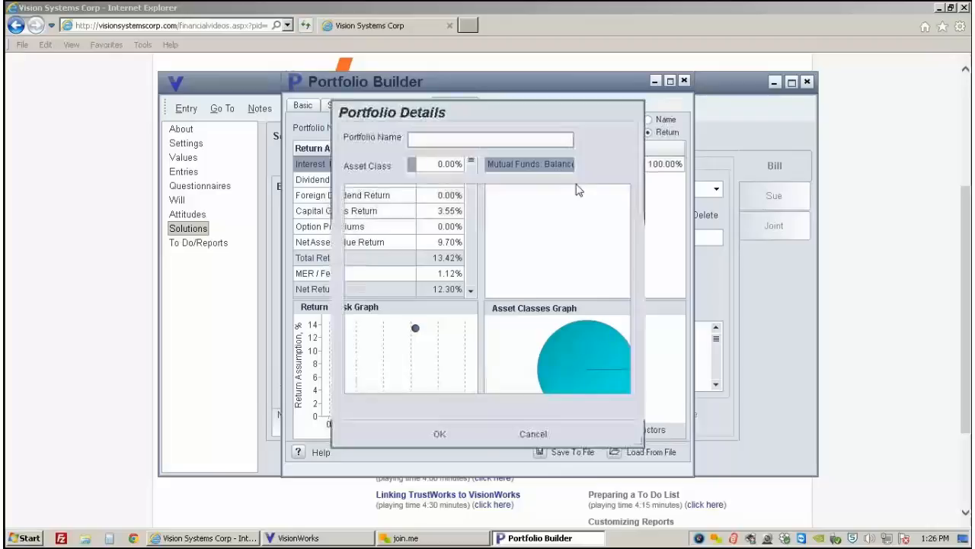
double_click(544, 211)
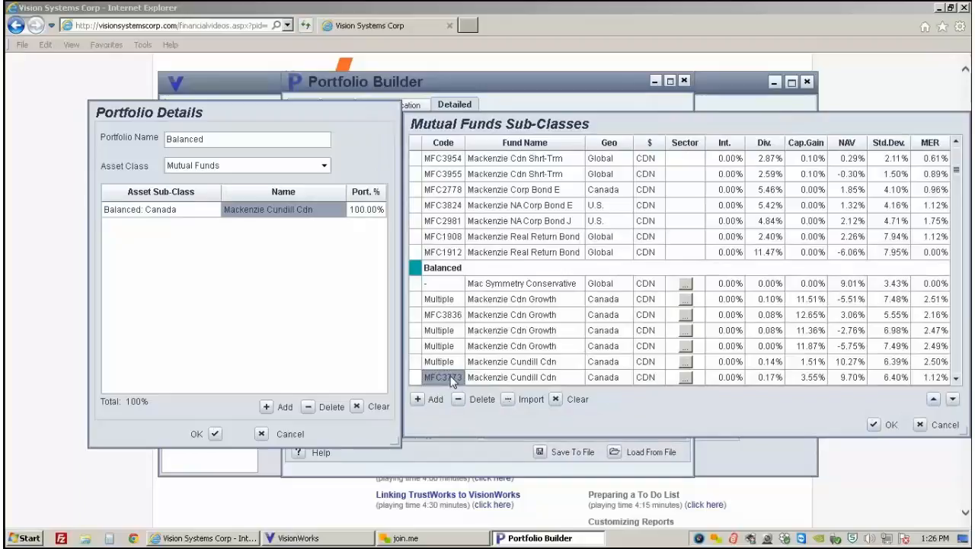
Step: Replace the Balanced portfolio's fund with Mackenzie Cdn Growth (MFC3836) at 100% and confirm the portfolio details
click(309, 409)
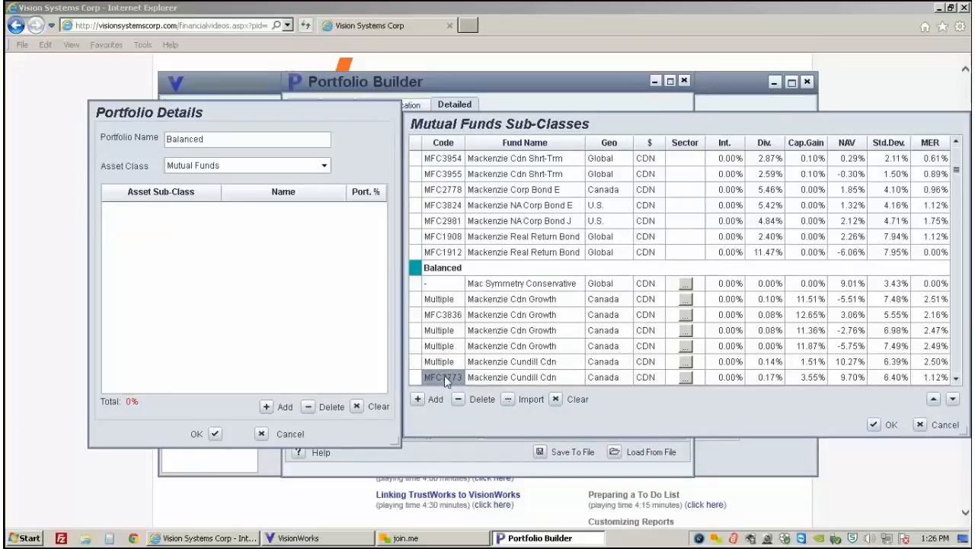
click(440, 314)
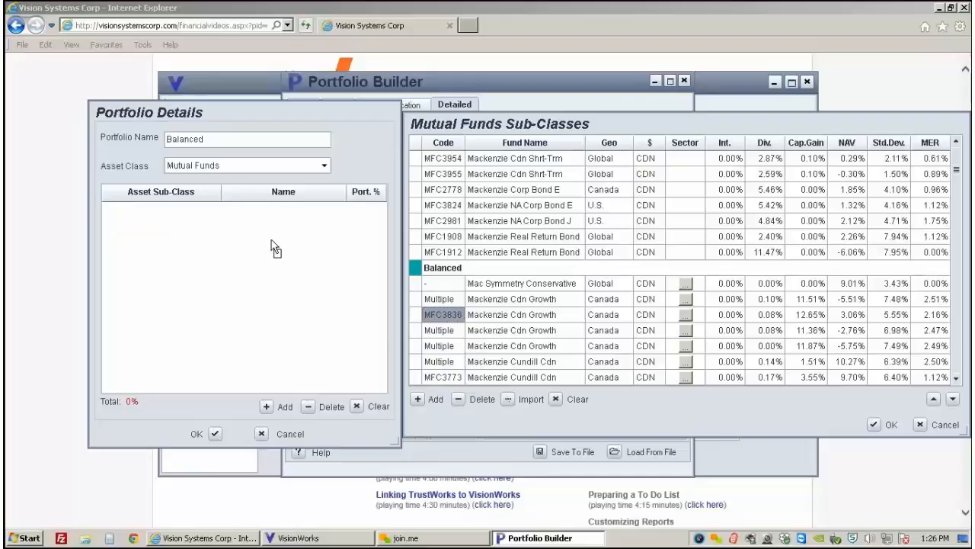
drag(274, 249, 276, 250)
click(370, 210)
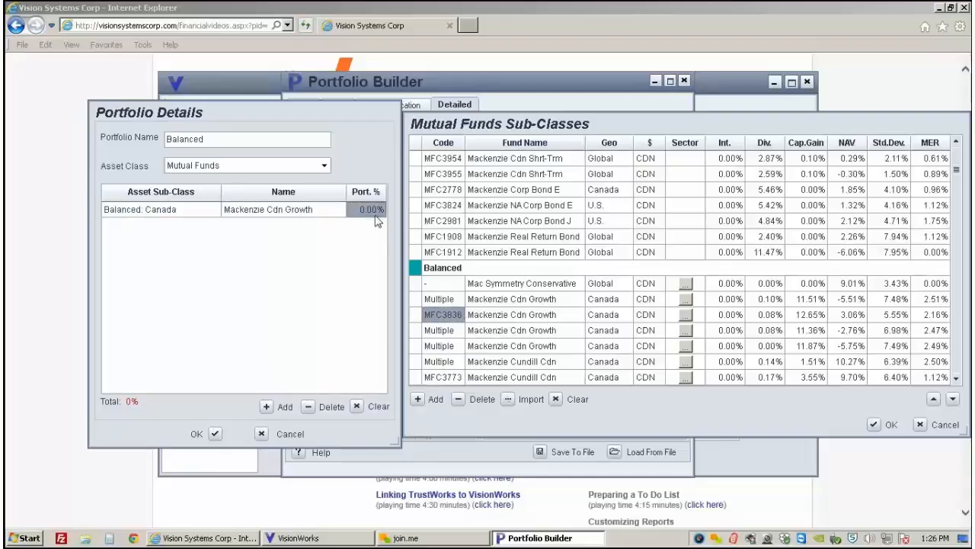
double_click(374, 211)
text(100)
click(216, 434)
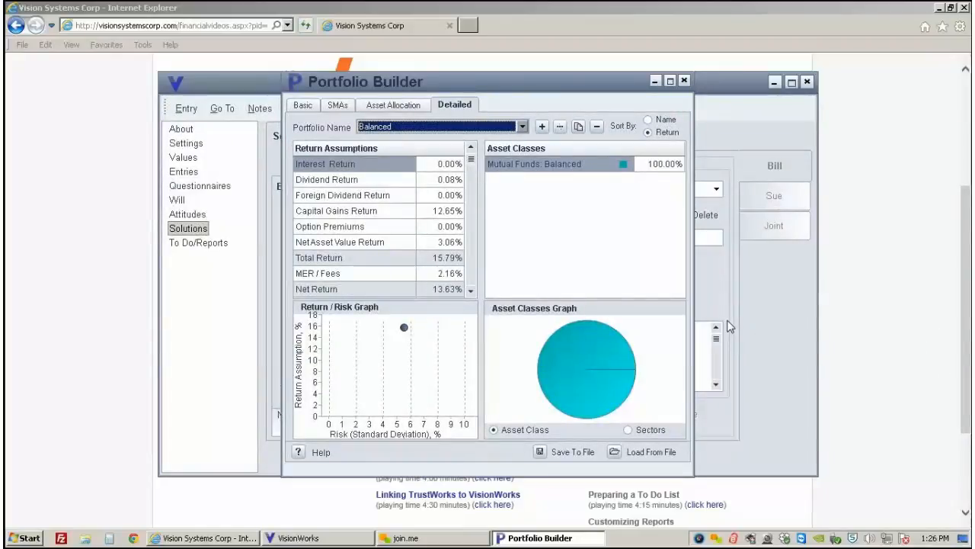
Step: Return to the VisionWorks Solutions allocations and check the Detailed Balanced portfolio for the 2015 Non-Reg. Portfolio allocation without applying it
click(656, 82)
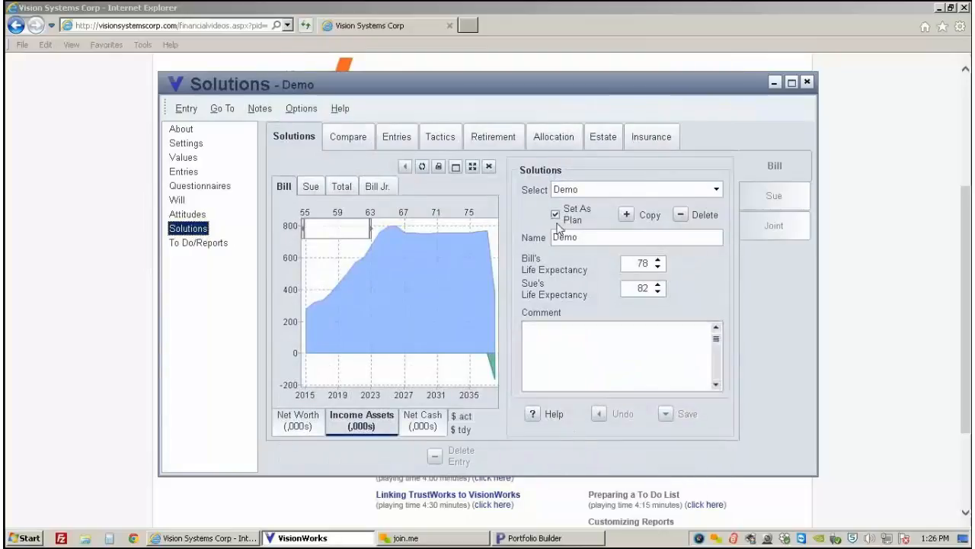
click(546, 135)
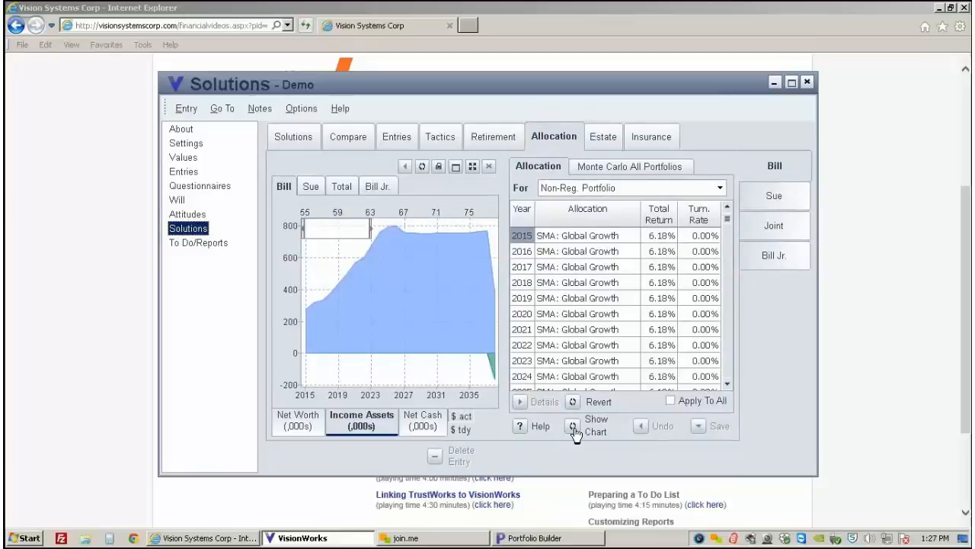
click(560, 238)
click(559, 238)
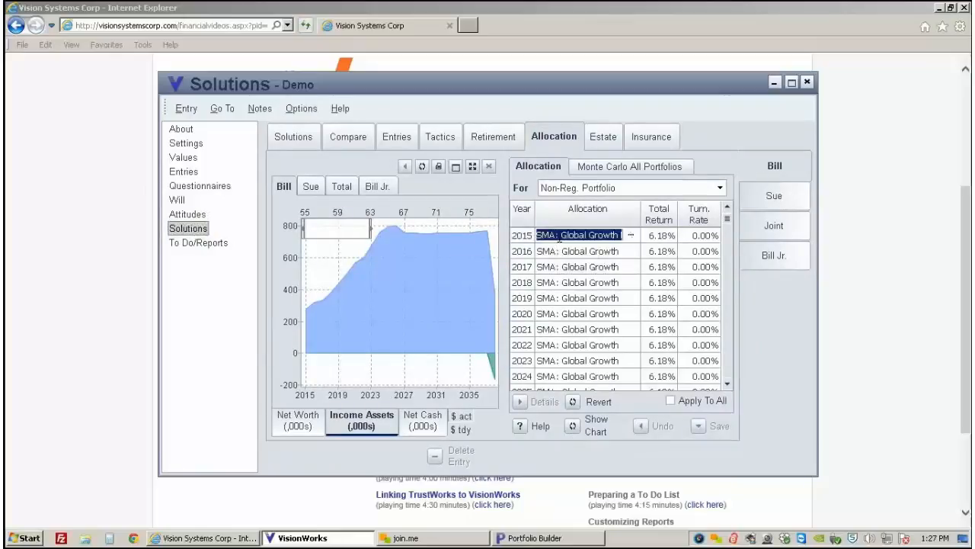
click(631, 237)
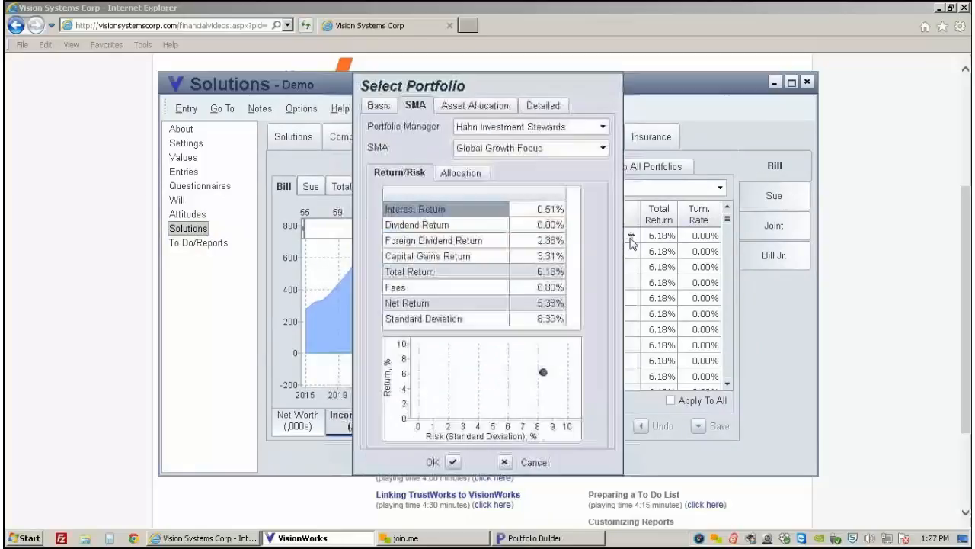
click(544, 105)
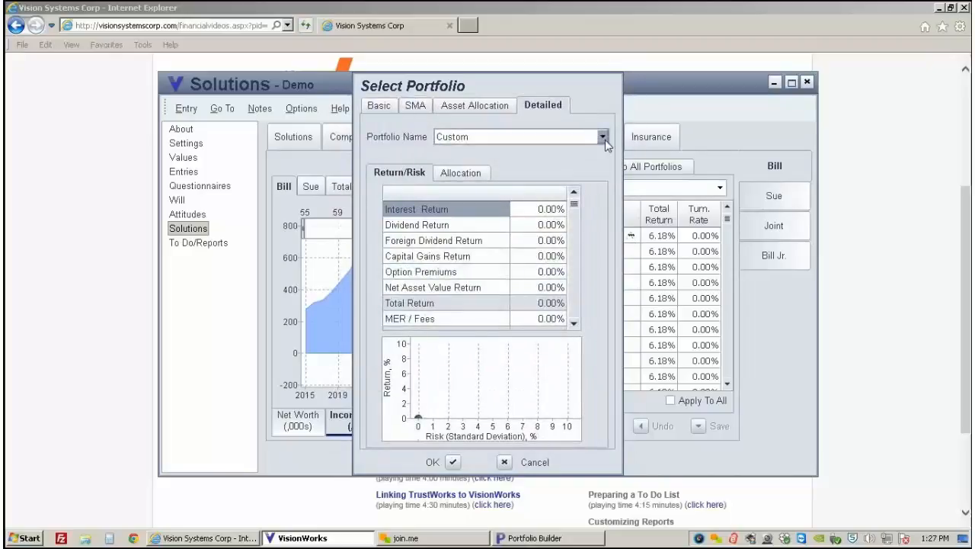
click(602, 137)
click(476, 173)
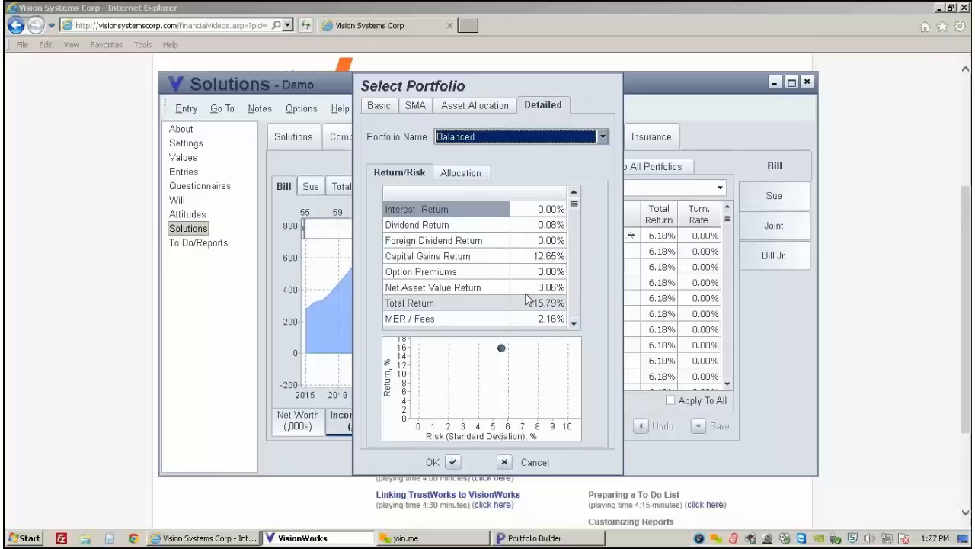
click(504, 462)
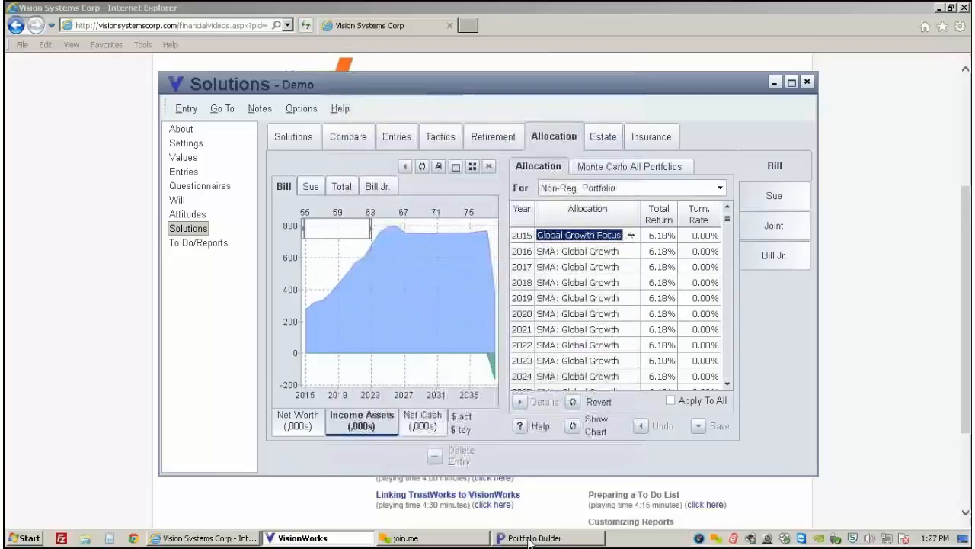
mouse_move(529, 539)
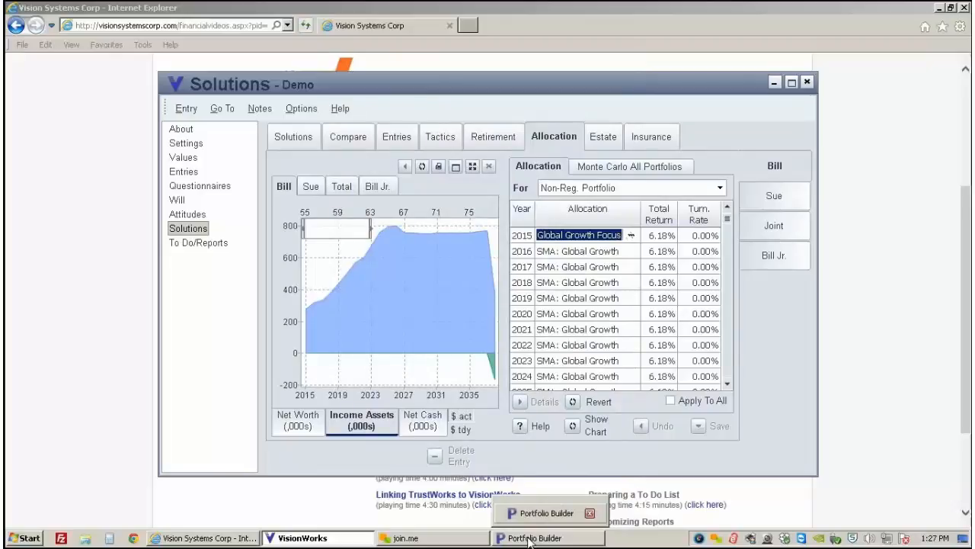
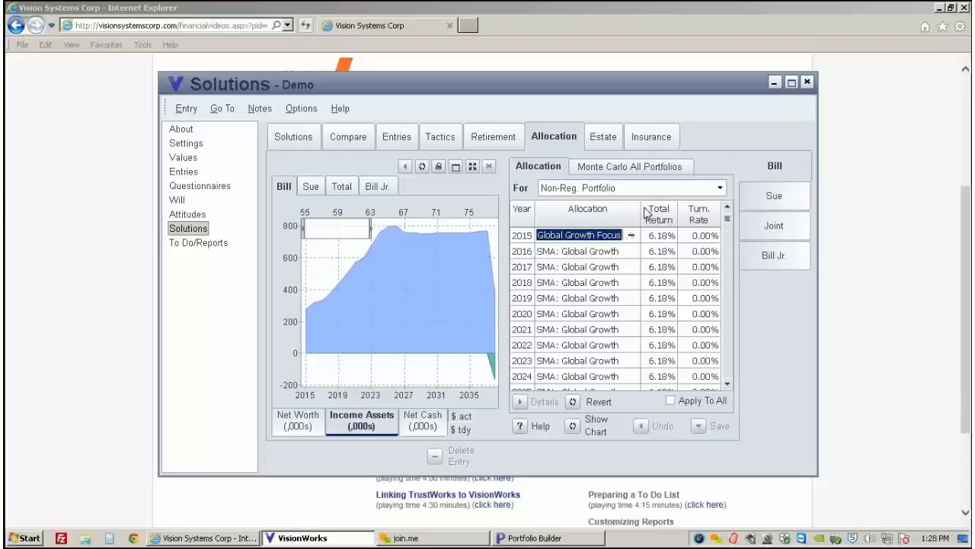
Step: View the Non-Reg. Portfolio's return and risk assumptions in place of the chart, along with its allocation by asset class and geography
click(574, 428)
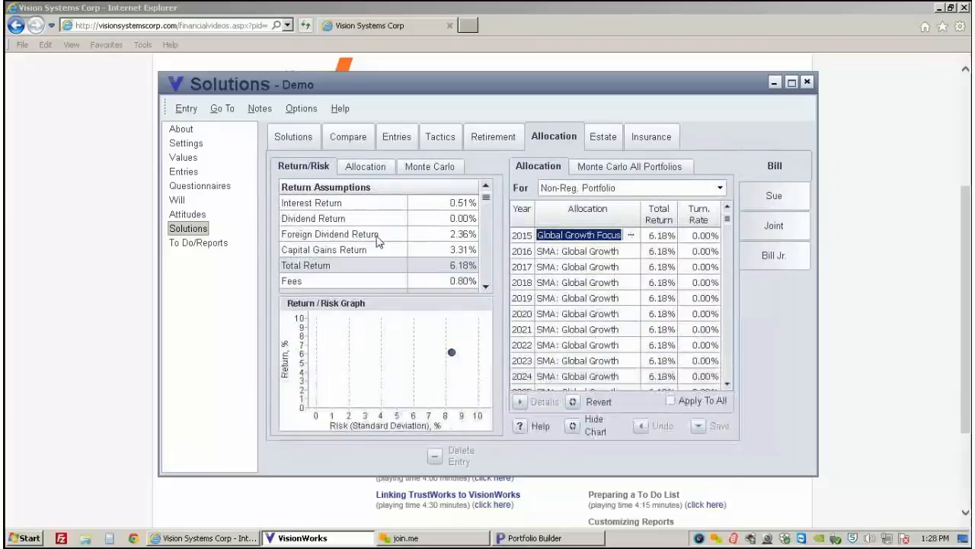
click(360, 170)
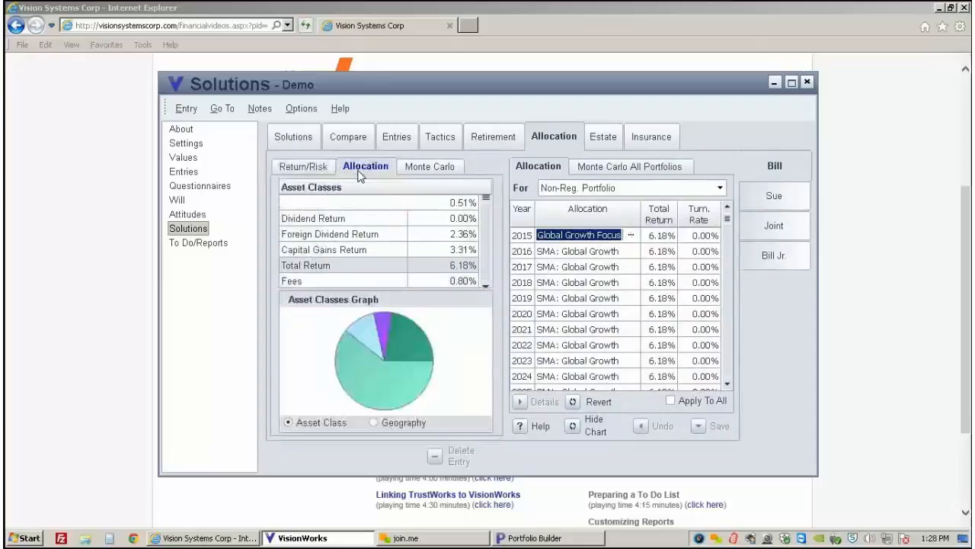
click(375, 423)
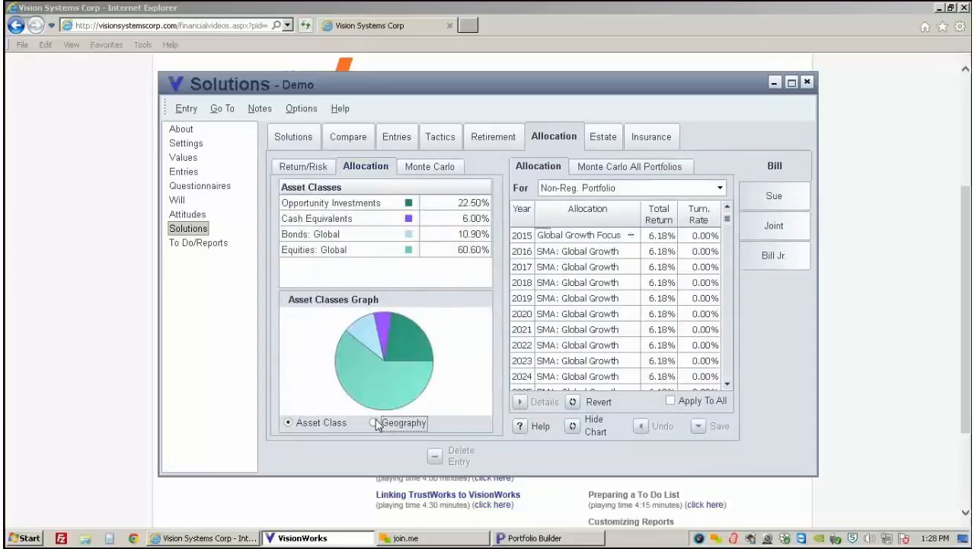
click(293, 424)
Step: Run a Monte Carlo simulation by portfolio for the Non-Reg. Portfolio with 500 iterations to 2037, and close the results after reviewing them
click(428, 171)
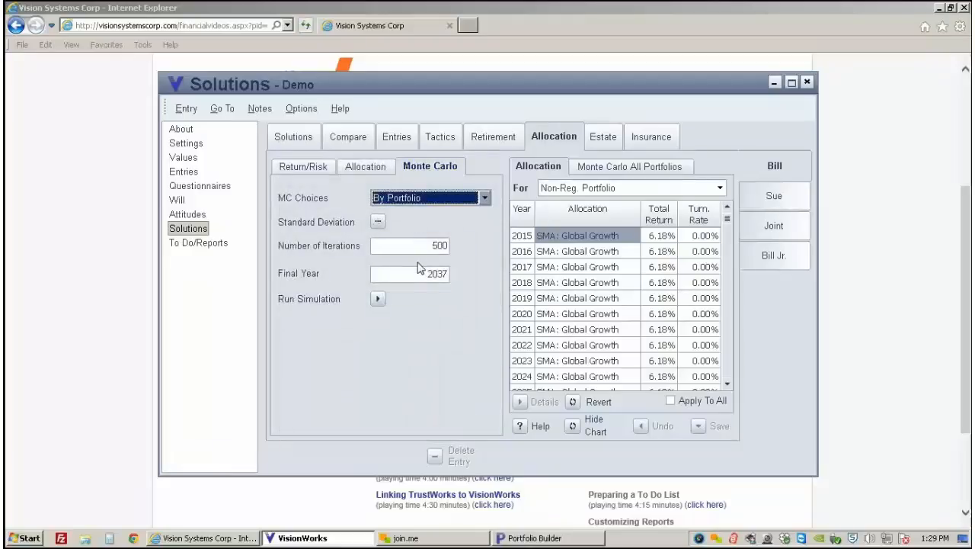
click(378, 301)
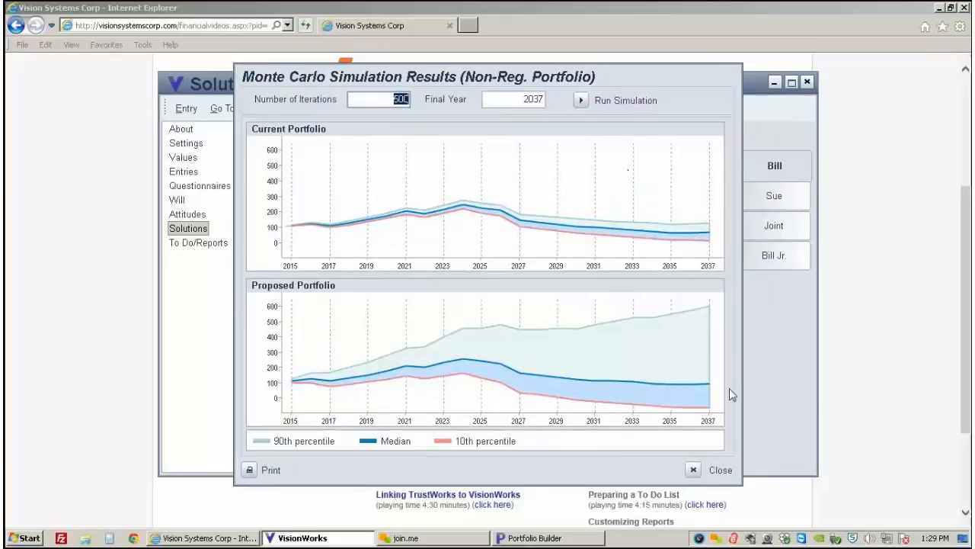
click(694, 471)
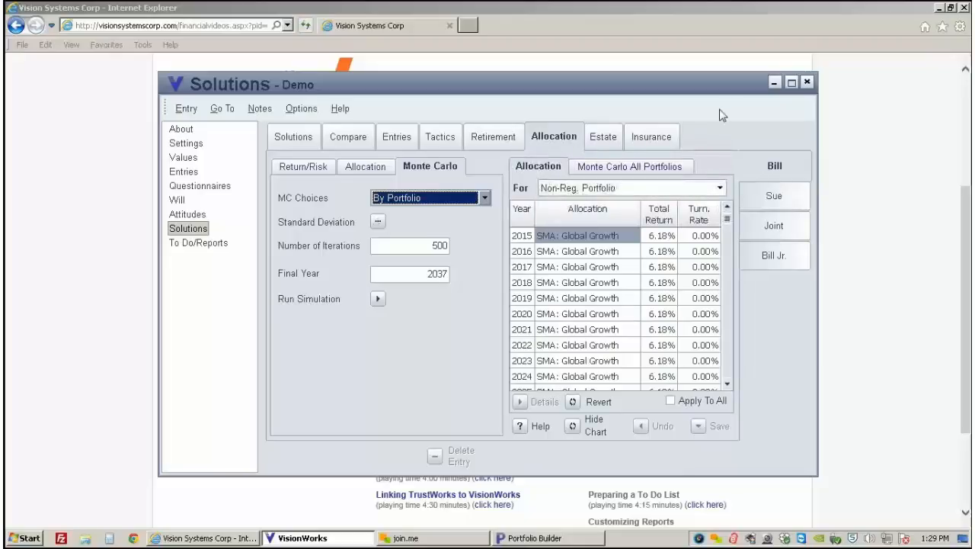
Step: Open the Allocation Tab MC Overall PDF from the desktop, examine its overall Monte Carlo results at 100% zoom, and close it
click(775, 82)
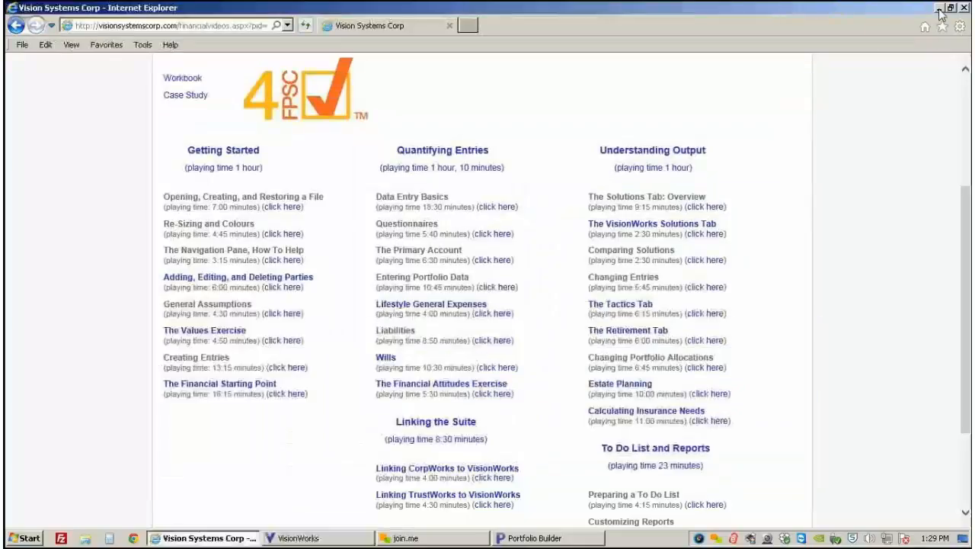
key(super+d)
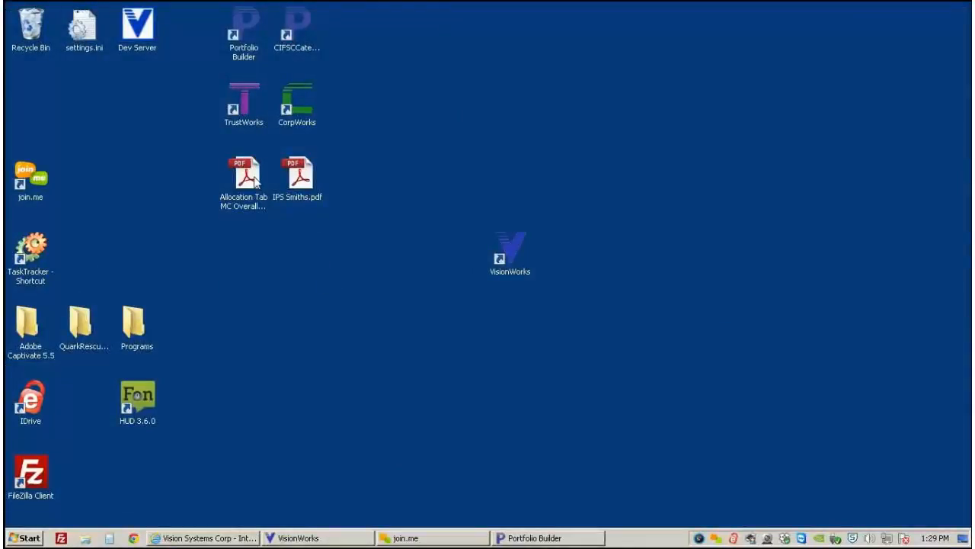
double_click(501, 242)
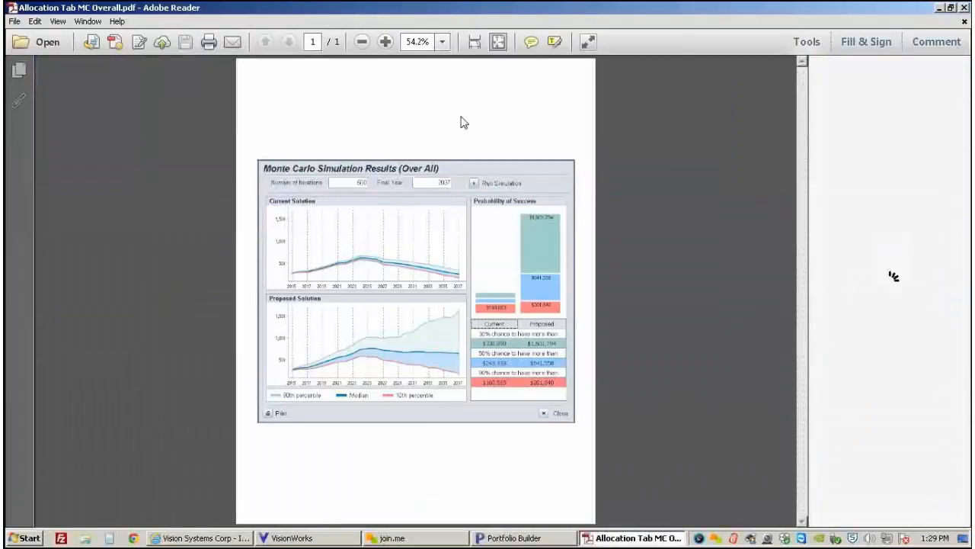
click(442, 46)
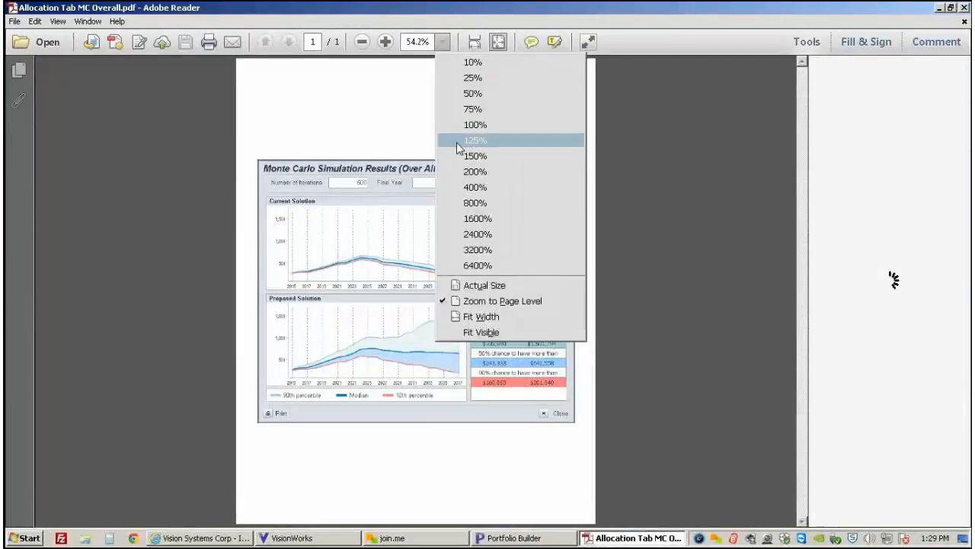
click(452, 133)
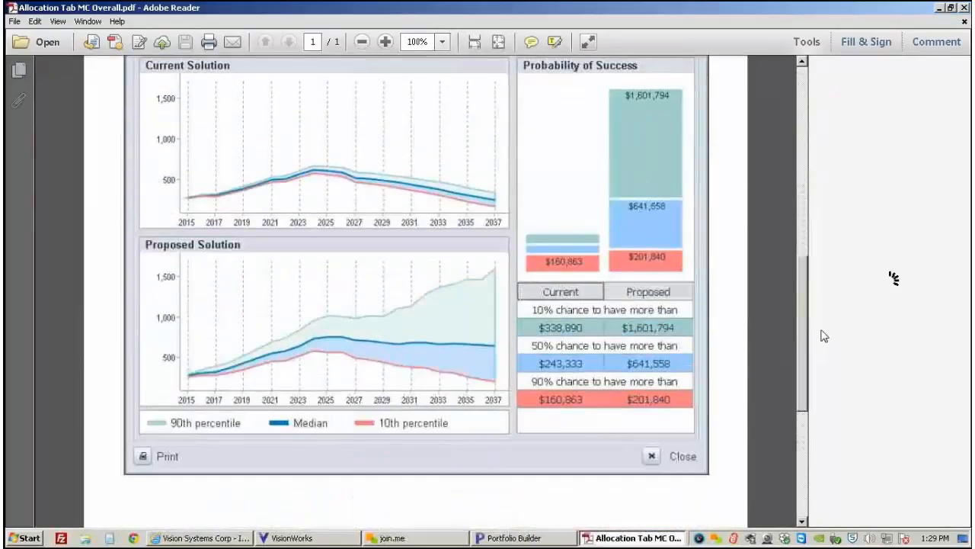
drag(821, 319, 818, 315)
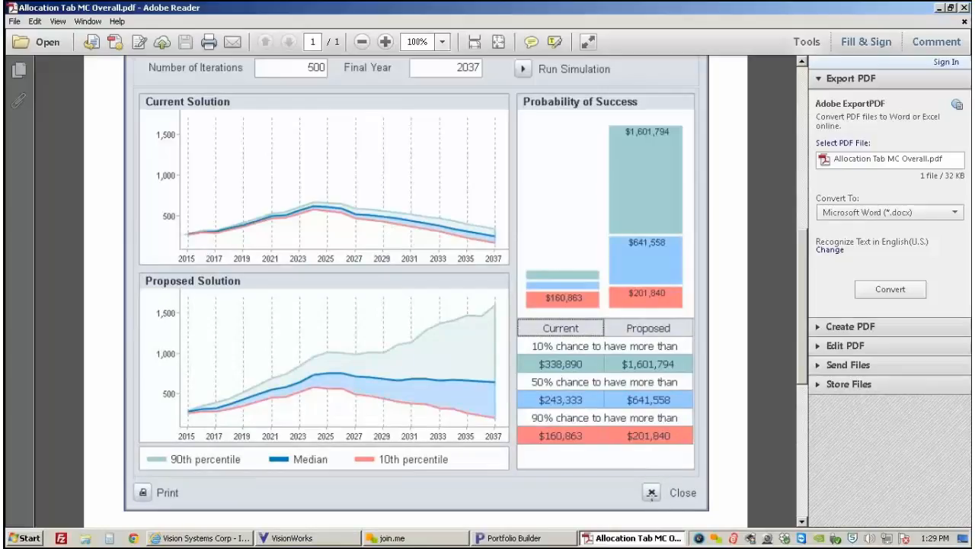
click(963, 9)
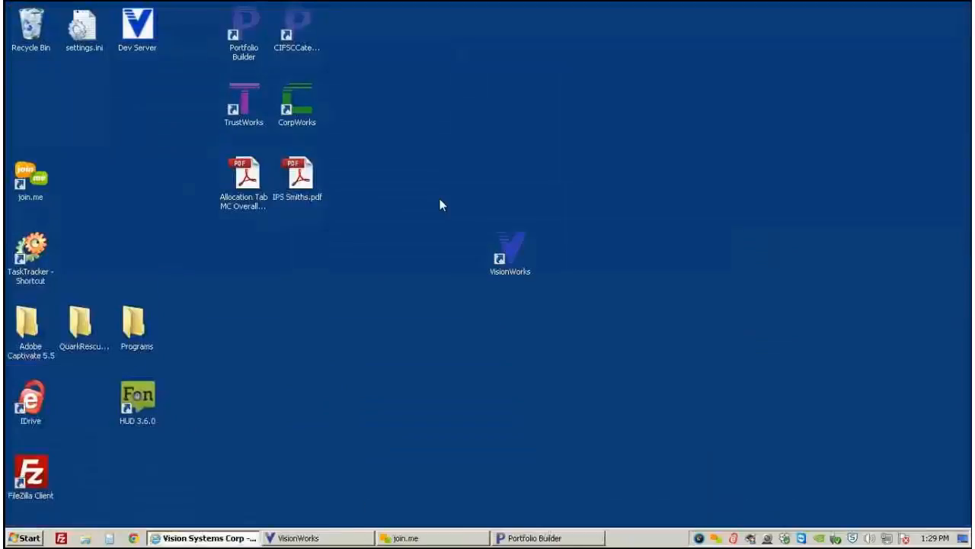
Step: Open the clients' Investment Policy Statement PDF from the desktop and show page 3 at 100% zoom
double_click(308, 177)
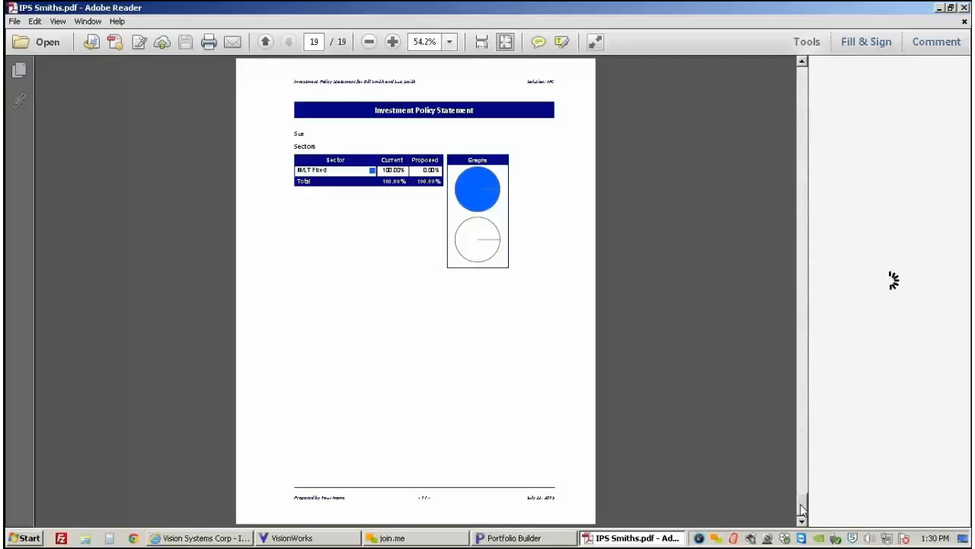
drag(802, 509, 775, 76)
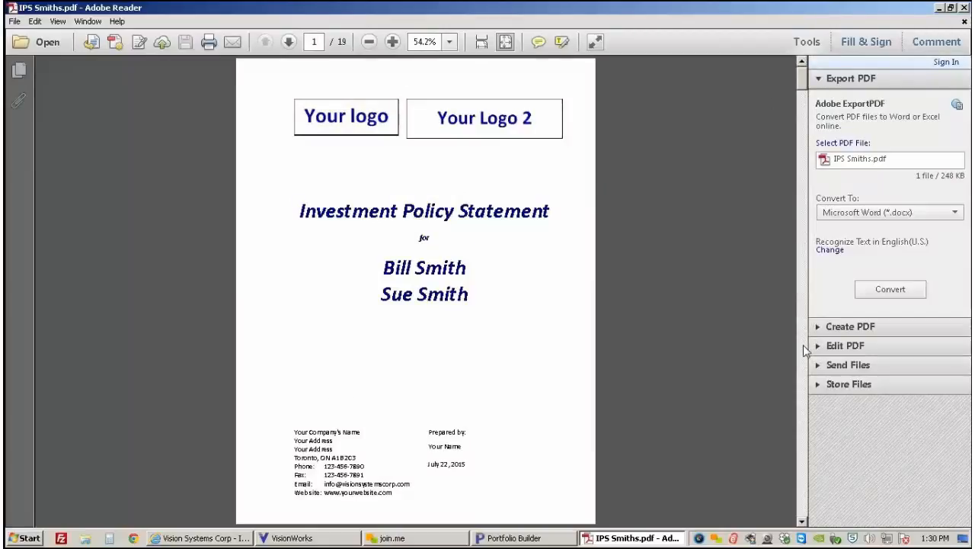
scroll(805, 350, down, 1)
scroll(674, 95, down, 1)
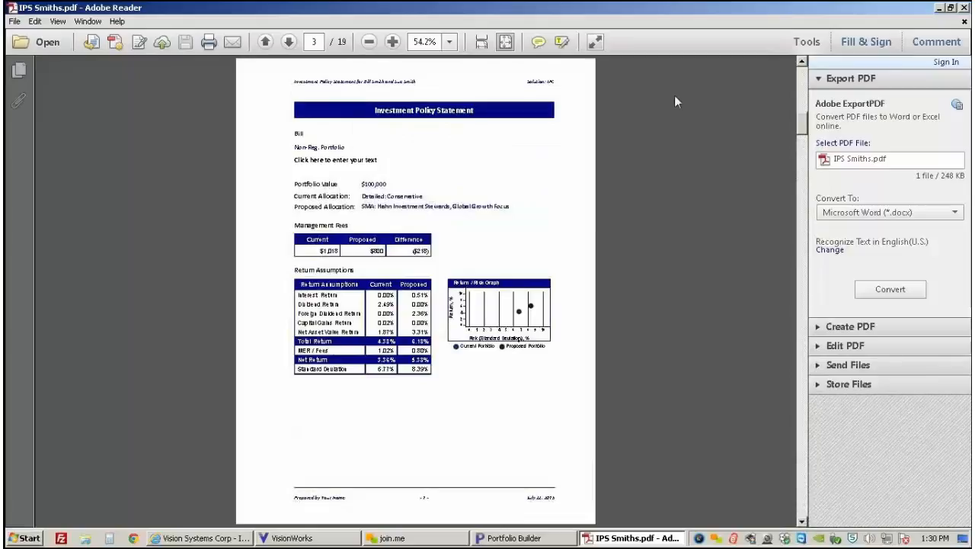
click(450, 43)
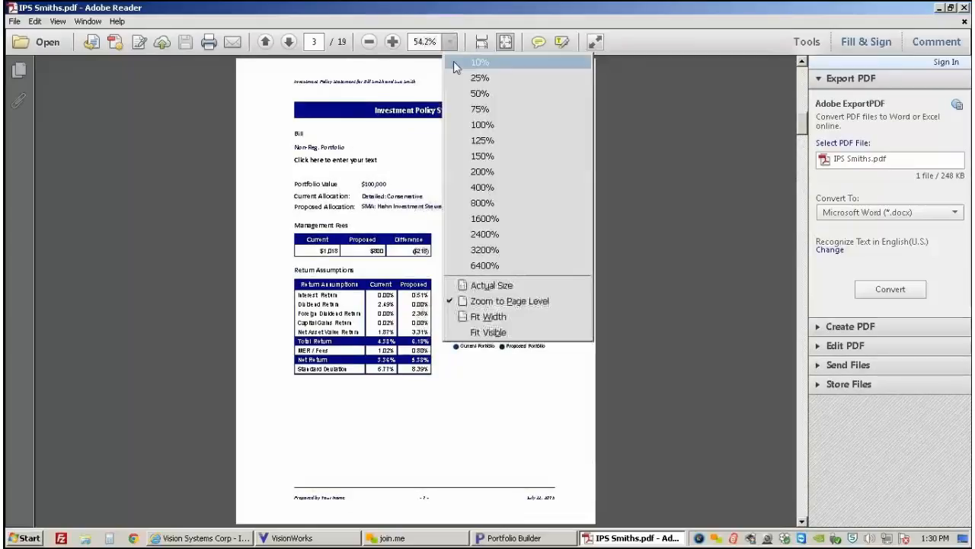
click(486, 124)
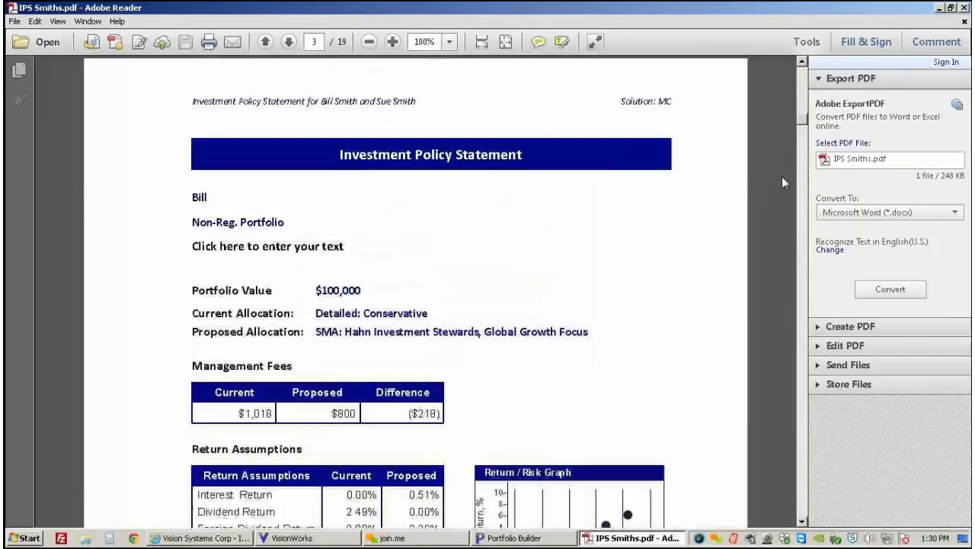
Step: Examine the current and proposed return assumptions, asset classes, geography, sectors and Monte Carlo charts on pages 3 to 5 of the statement
mouse_move(802, 119)
mouse_down()
mouse_move(801, 108)
mouse_move(804, 135)
mouse_up()
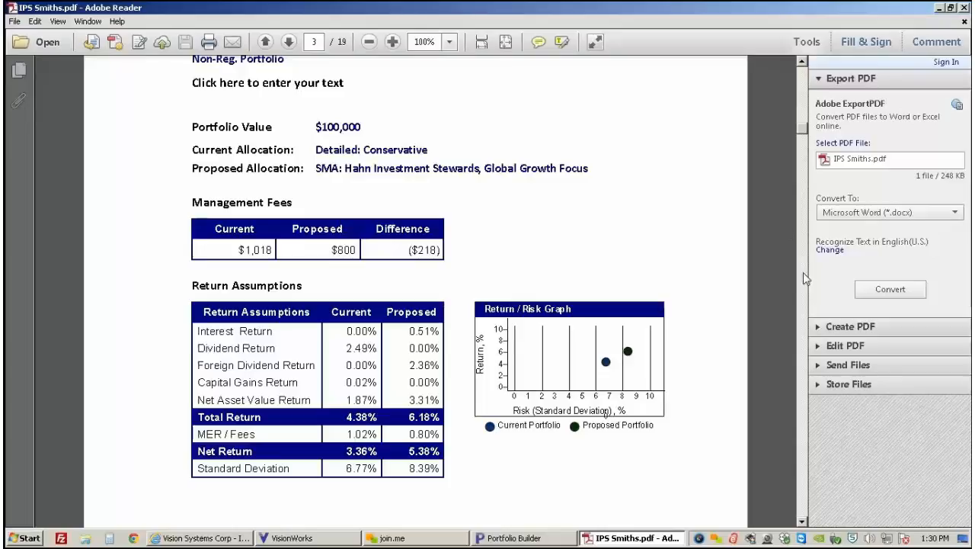
scroll(806, 276, down, 5)
scroll(806, 277, down, 8)
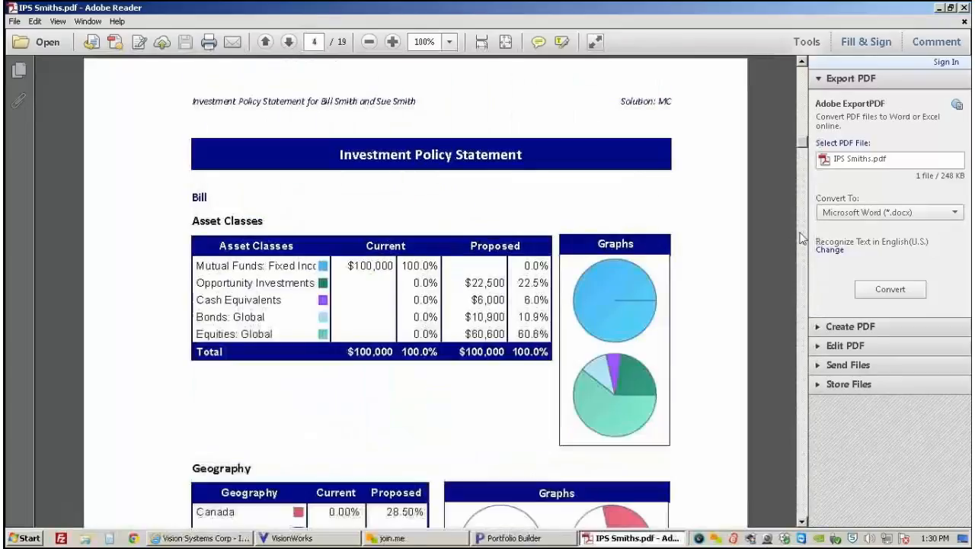
drag(801, 144, 801, 149)
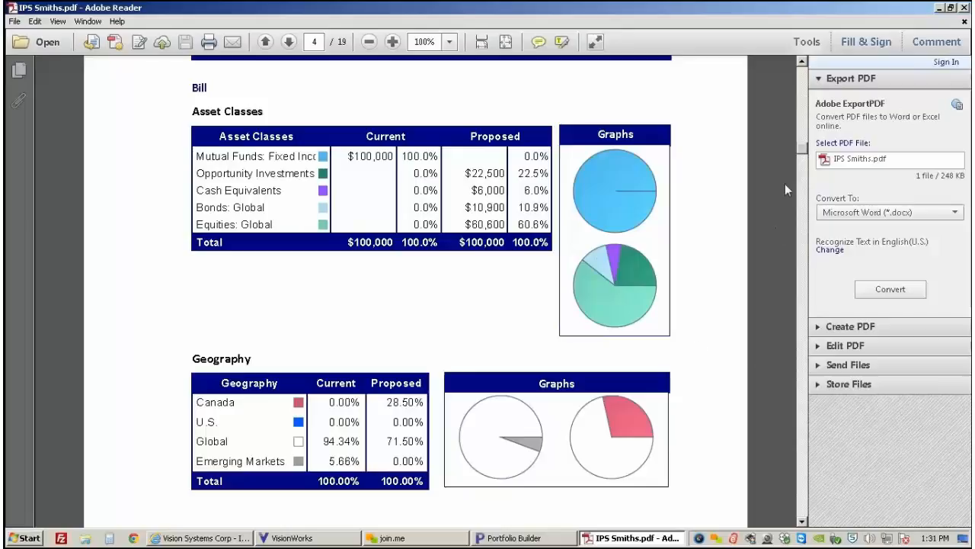
scroll(800, 274, down, 10)
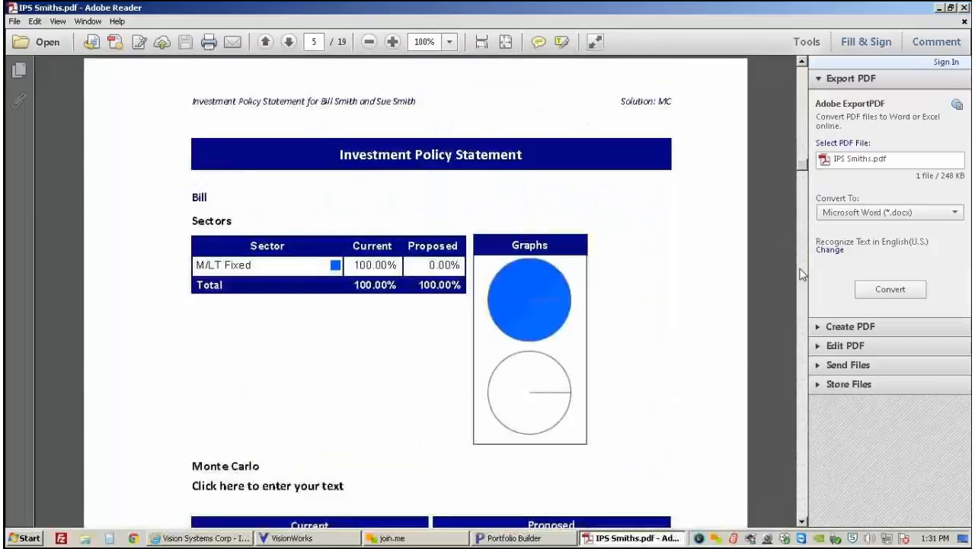
scroll(806, 526, down, 3)
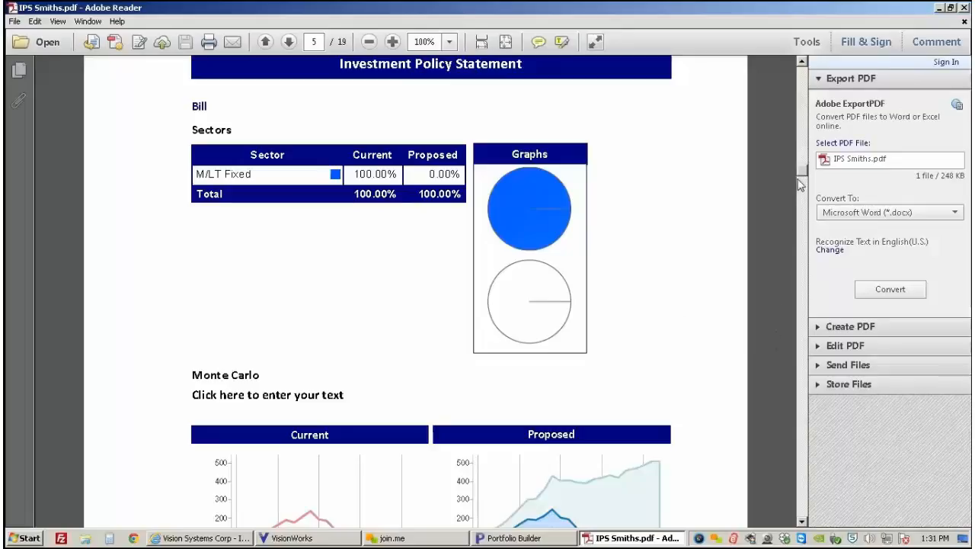
drag(803, 175, 803, 185)
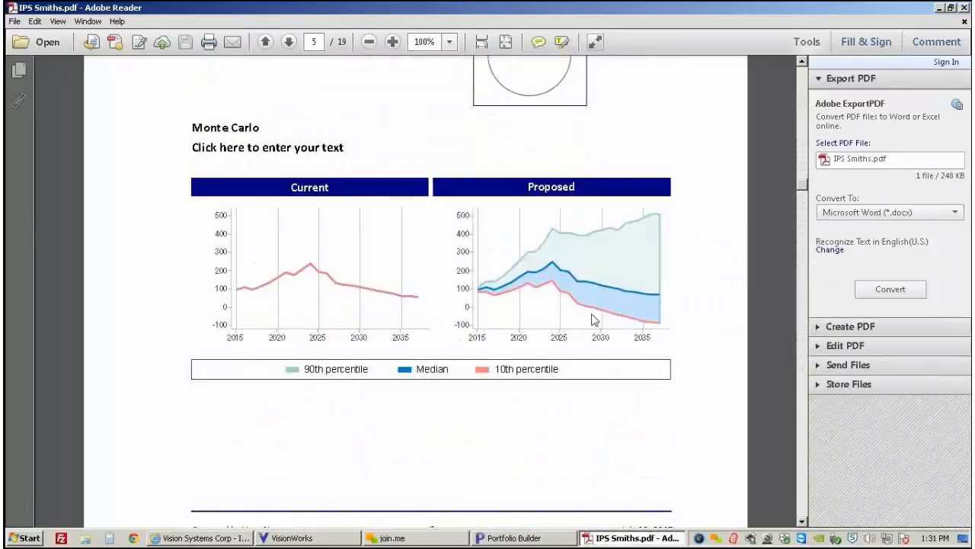
drag(800, 190, 800, 146)
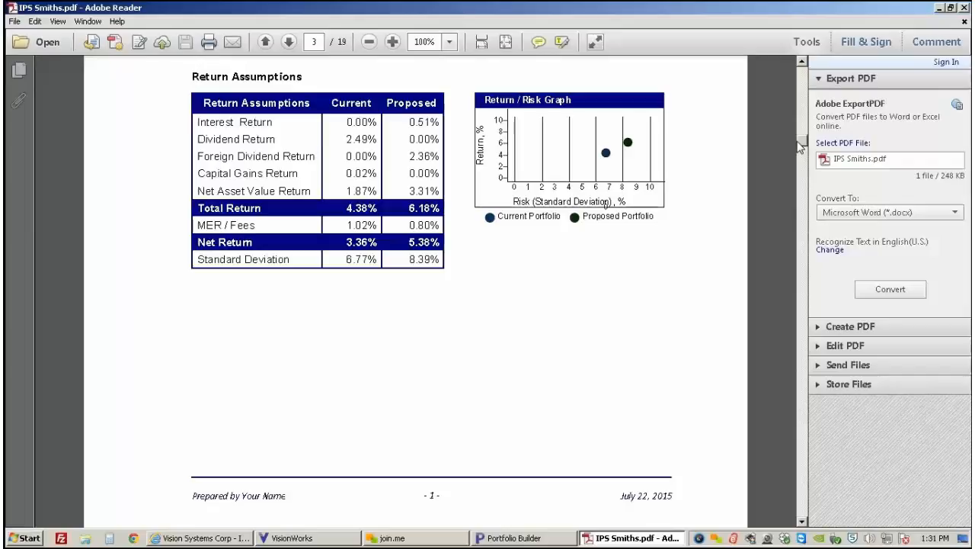
scroll(803, 219, down, 1)
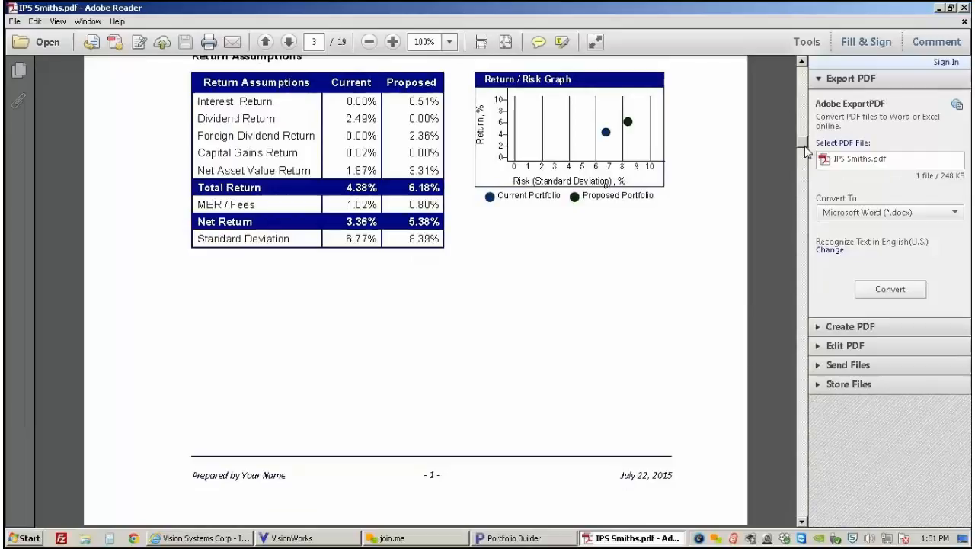
Step: Return to the cover page of the Investment Policy Statement and set the zoom to 75%
drag(803, 144, 800, 76)
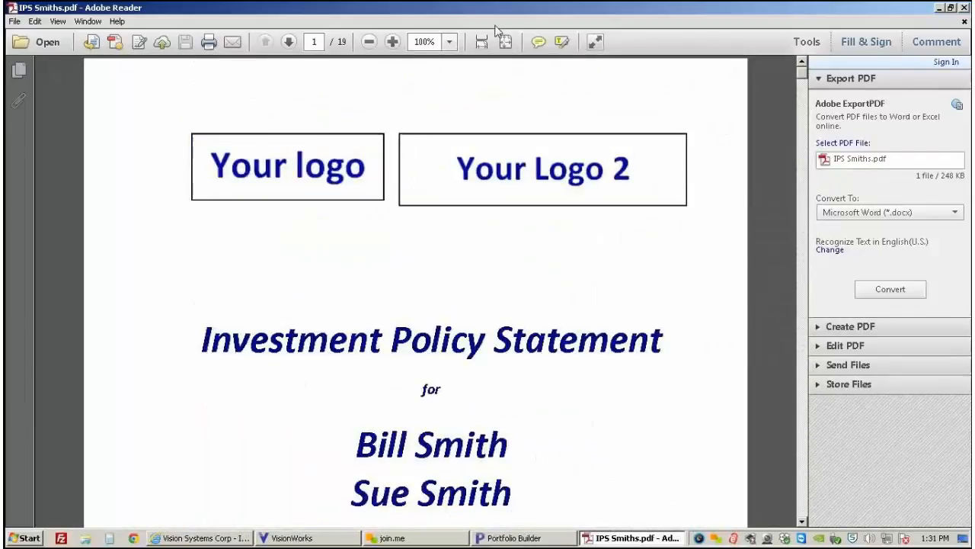
click(452, 44)
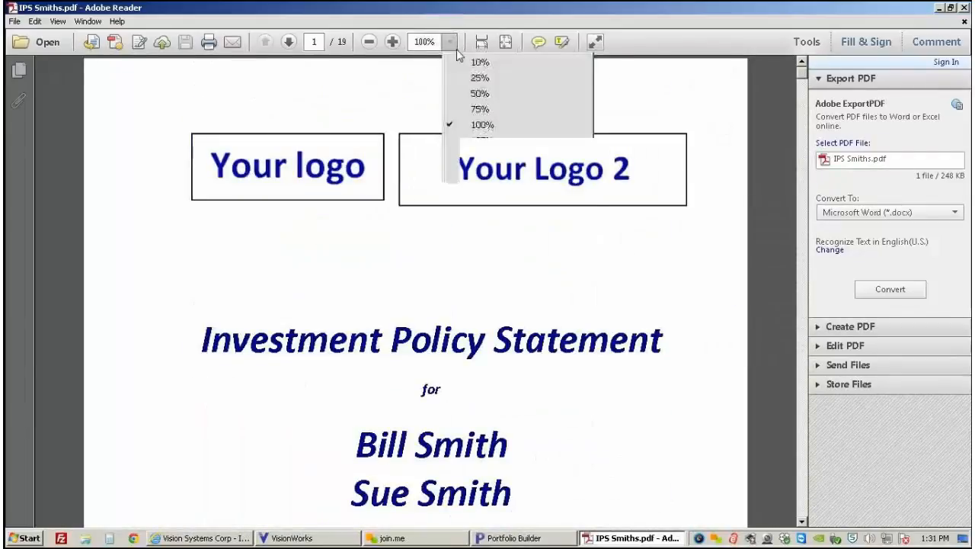
click(480, 109)
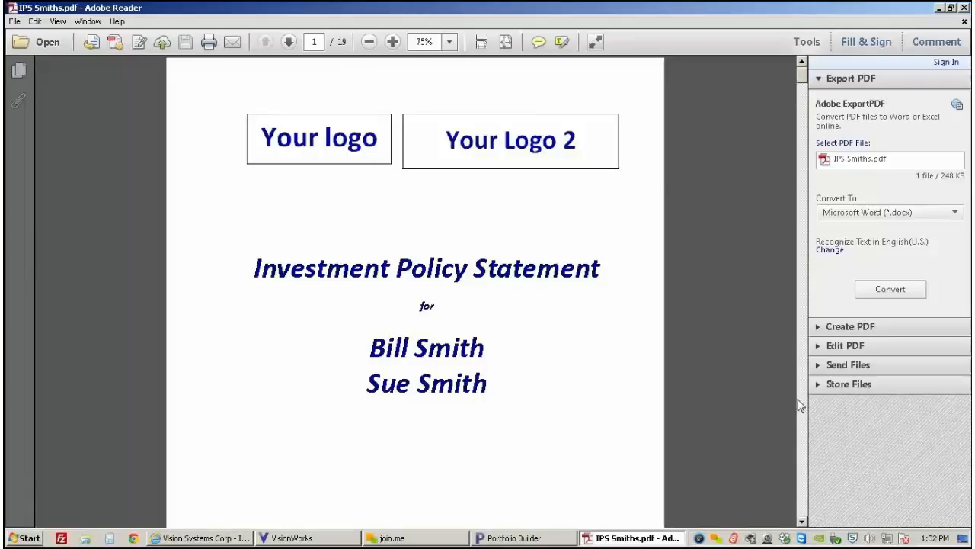
Step: Examine the statement through page 11, focusing on the total portfolio's fees, return assumptions, geography, sectors and Monte Carlo charts on pages 9 to 11
scroll(801, 407, down, 5)
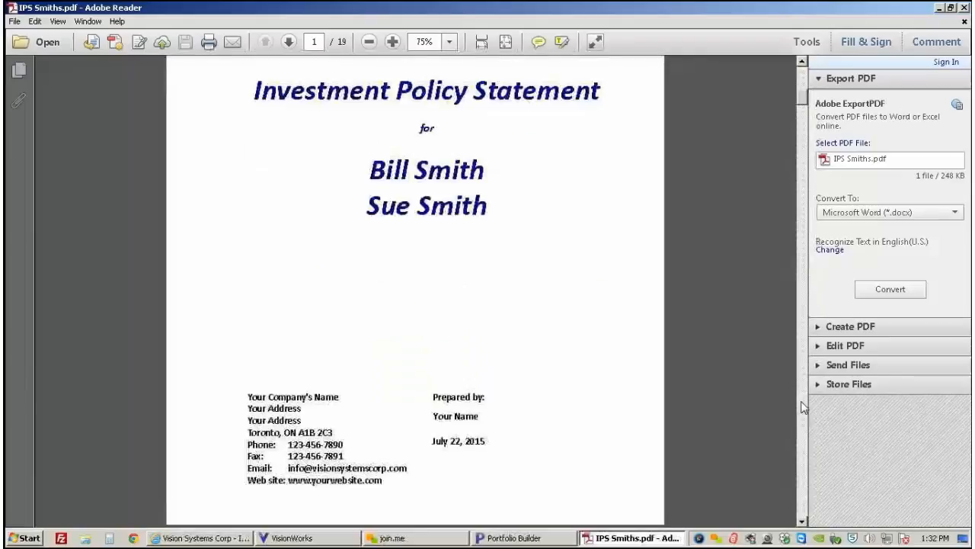
scroll(801, 408, down, 15)
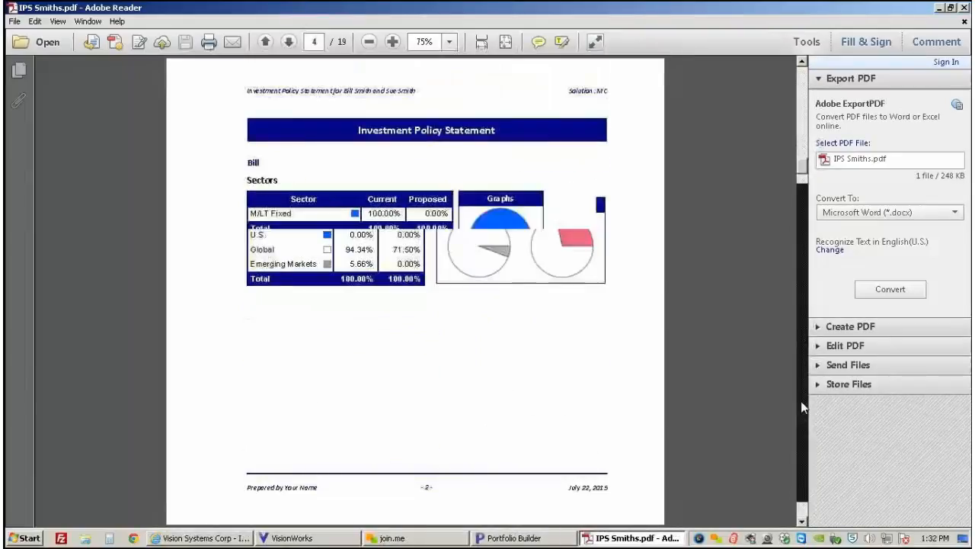
scroll(801, 407, down, 8)
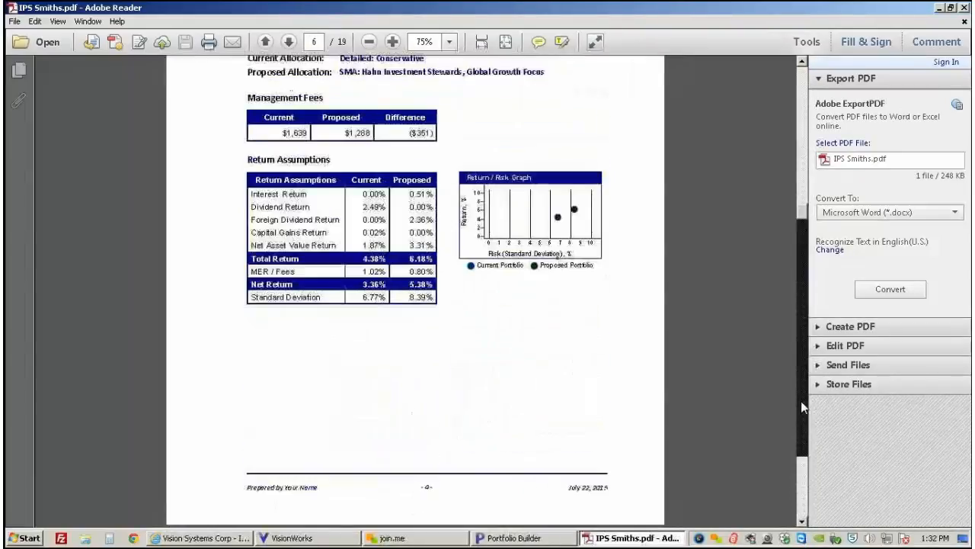
scroll(801, 407, down, 6)
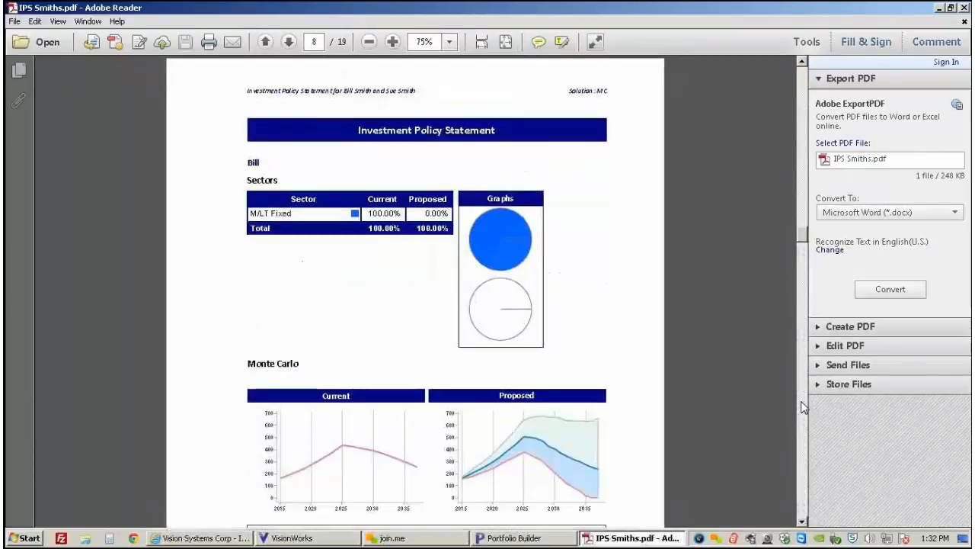
scroll(340, 282, down, 6)
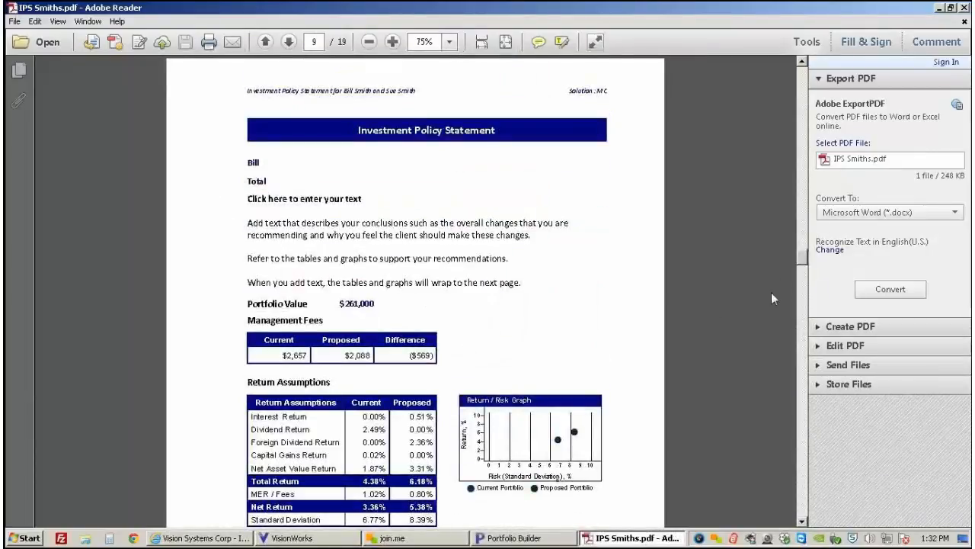
drag(802, 259, 802, 276)
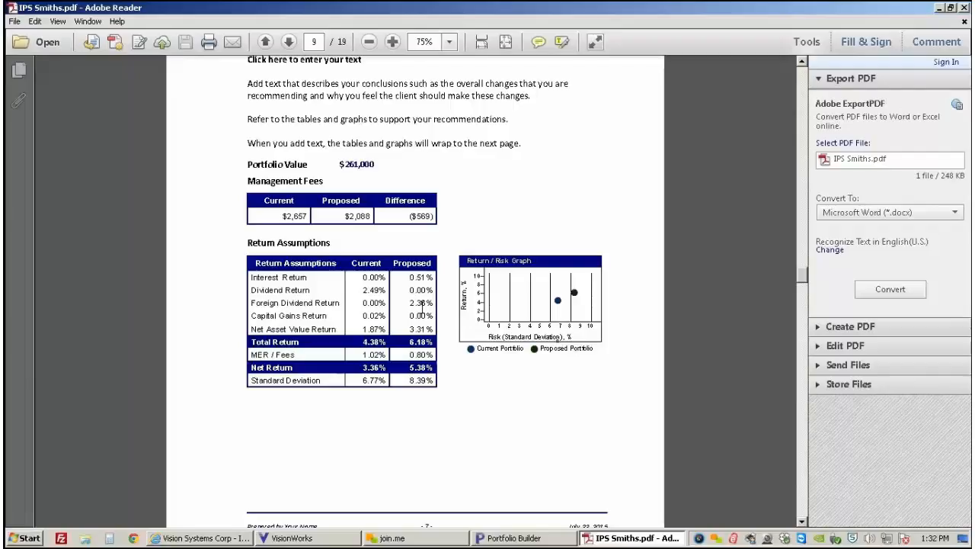
scroll(799, 375, down, 5)
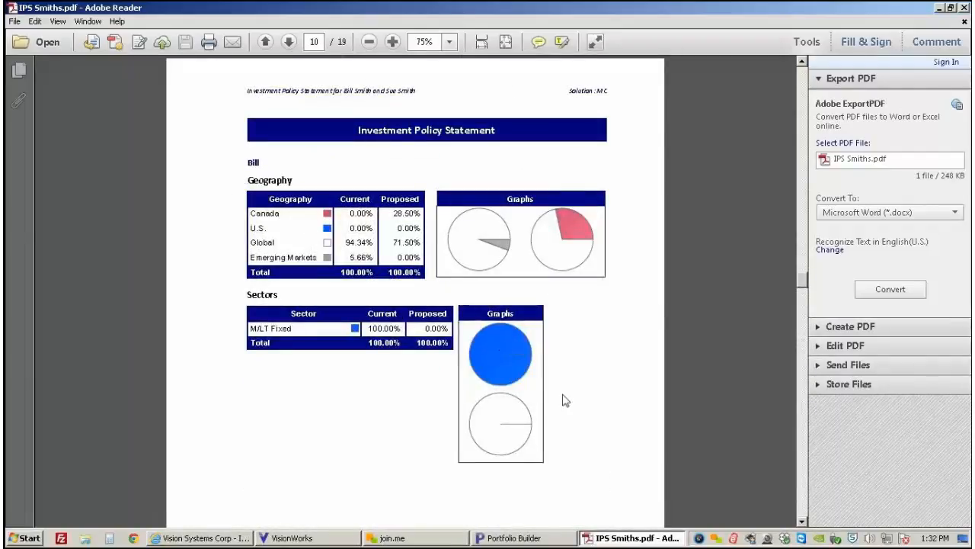
scroll(800, 465, down, 5)
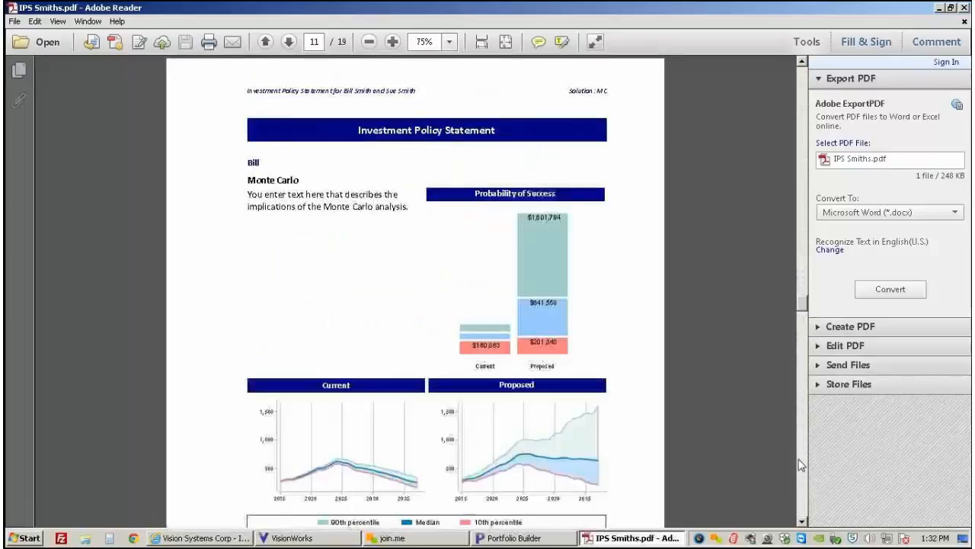
mouse_move(801, 308)
mouse_down()
mouse_move(805, 299)
mouse_move(806, 314)
mouse_up()
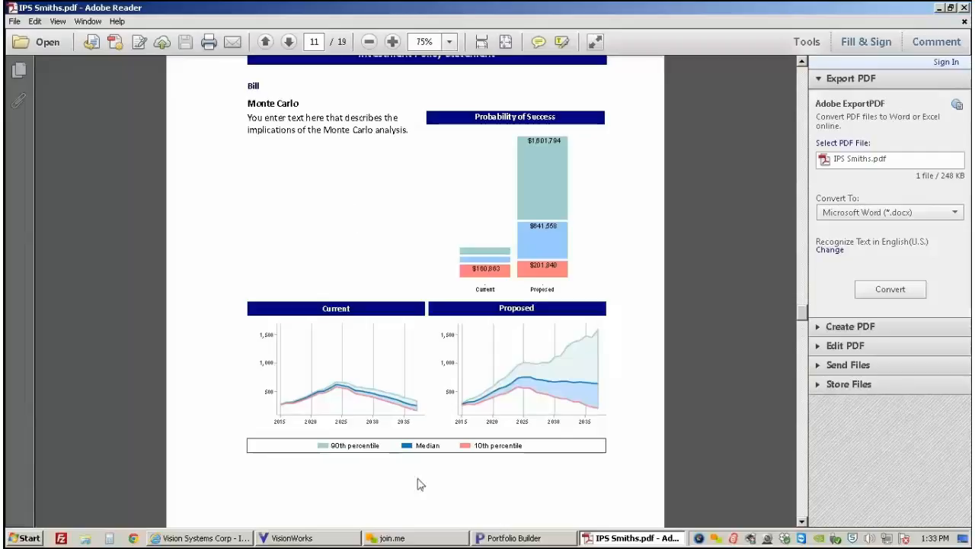
Step: Review the statement from its cover to the Non-Reg. Portfolio summary on page 3, and close the PDF
drag(802, 312, 775, 34)
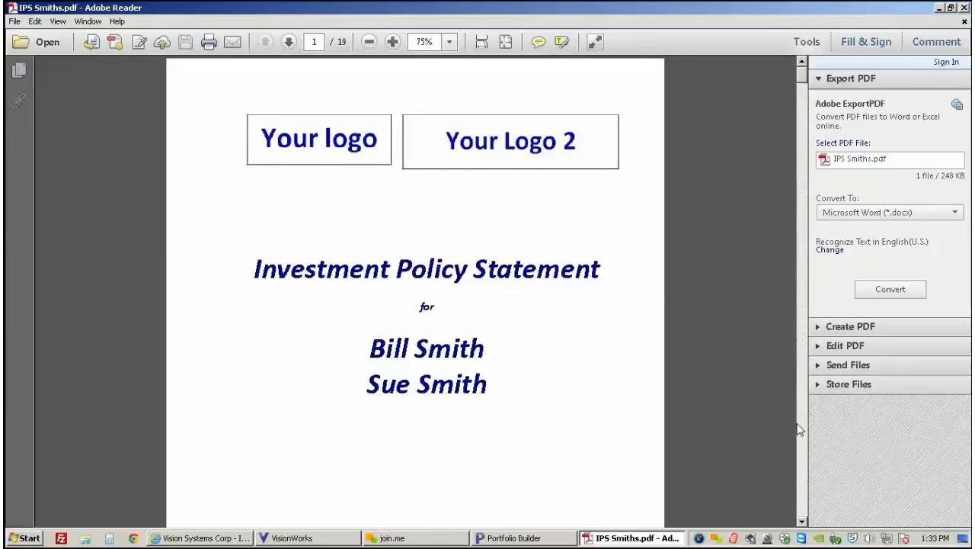
scroll(802, 427, down, 3)
scroll(801, 426, down, 15)
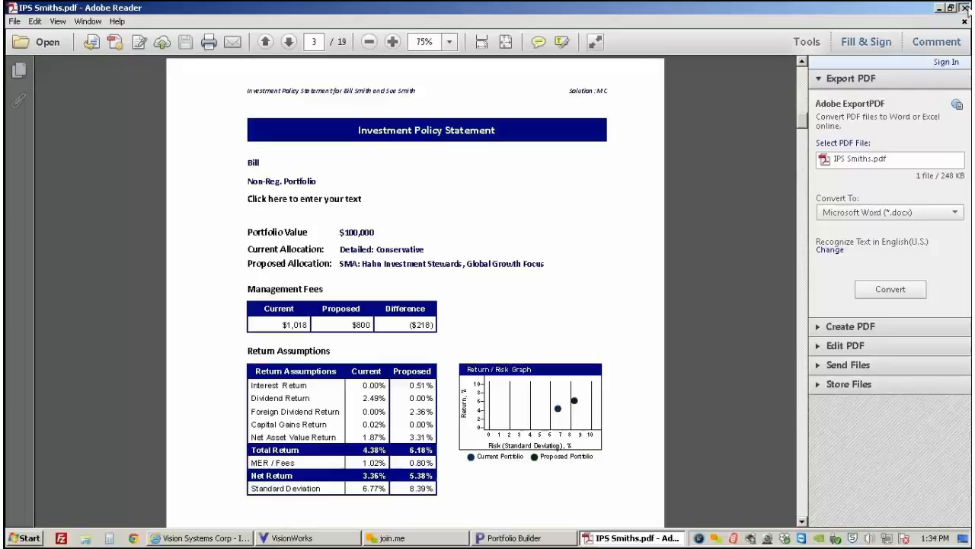
click(966, 7)
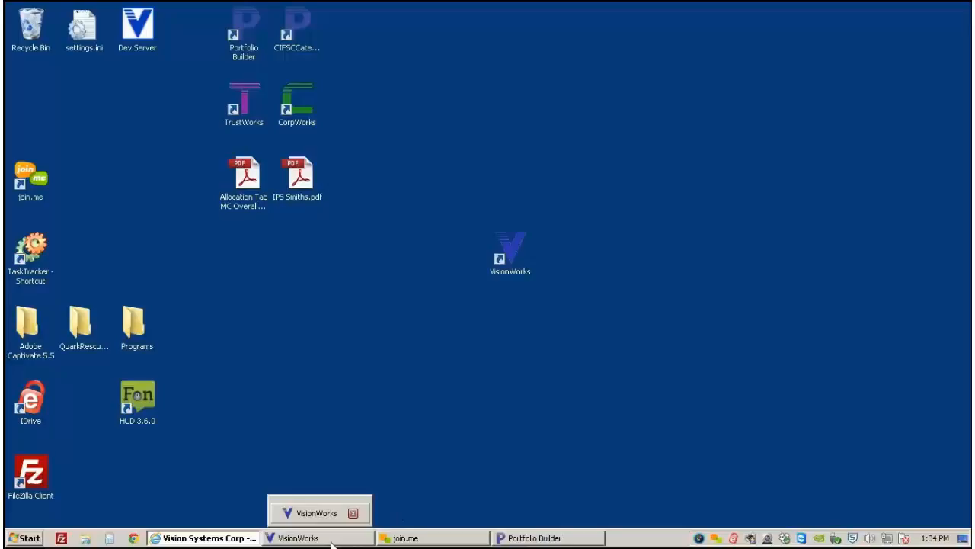
Step: Open the clients' RA file in another VisionWorks session, show its Retirement Assessment solution, and close the spare login window
double_click(507, 254)
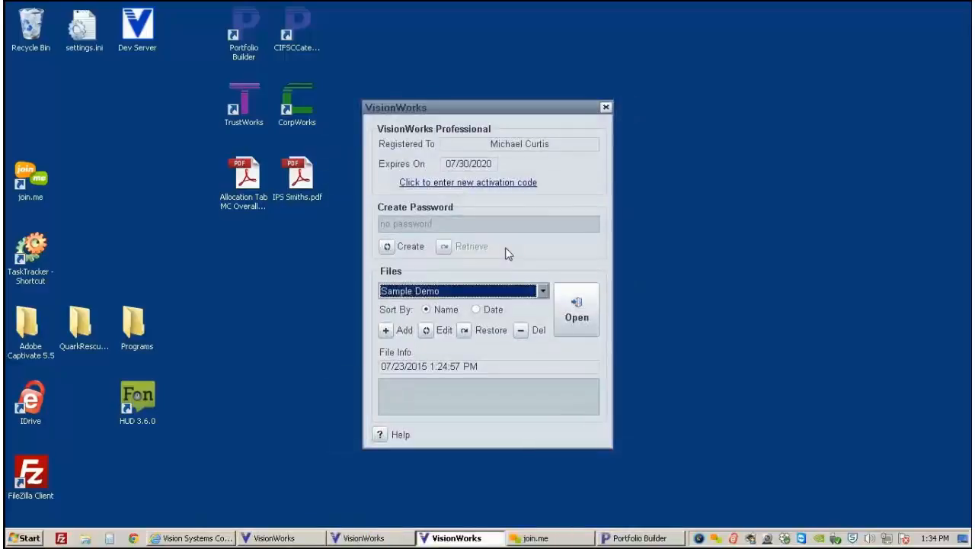
click(542, 292)
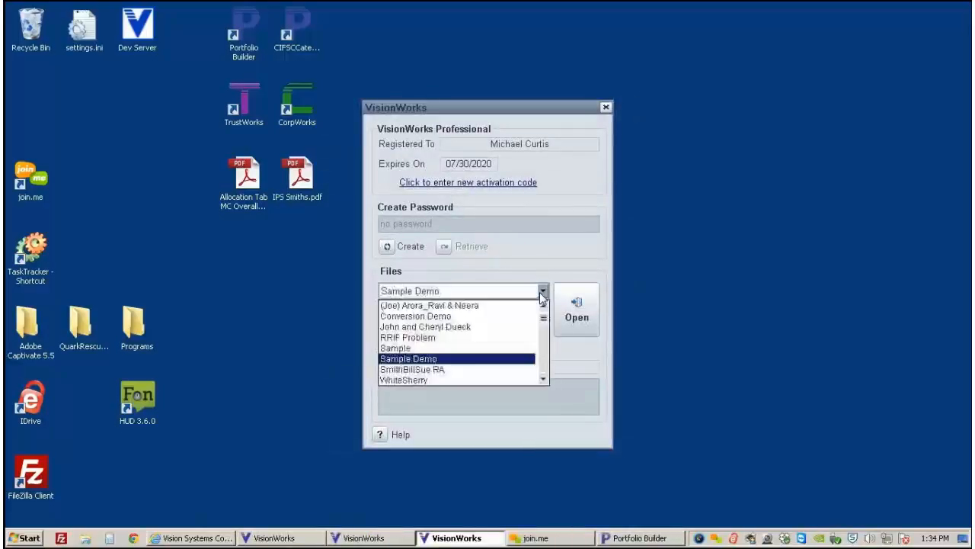
click(417, 370)
click(572, 312)
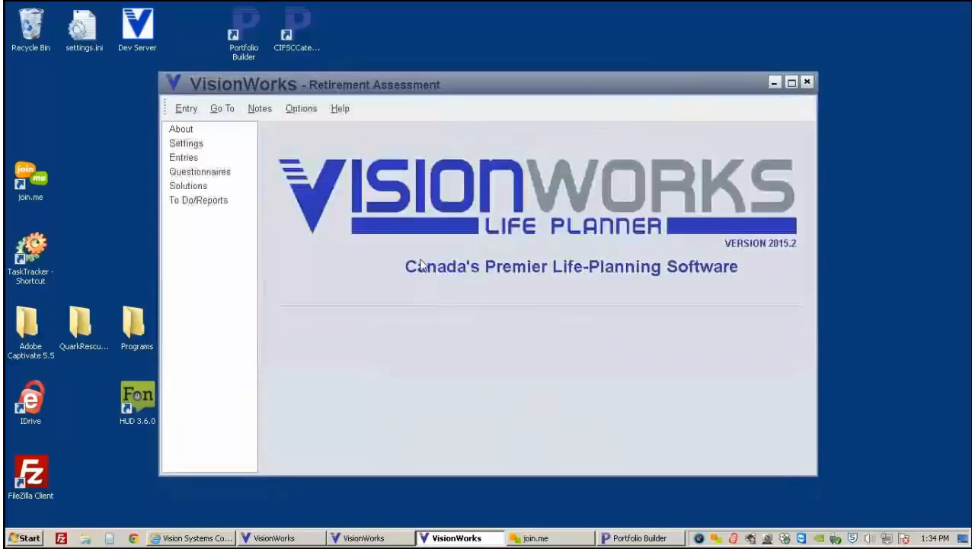
click(190, 188)
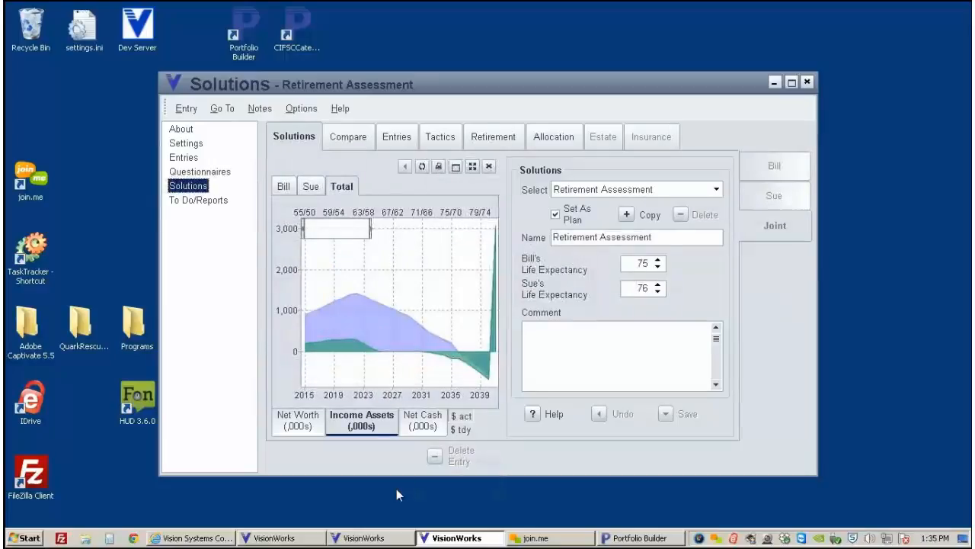
click(373, 539)
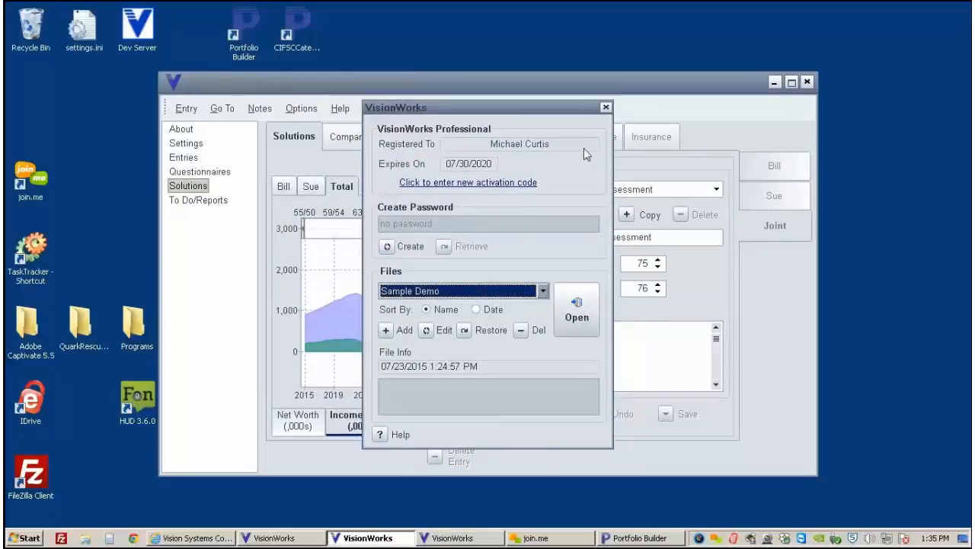
click(606, 106)
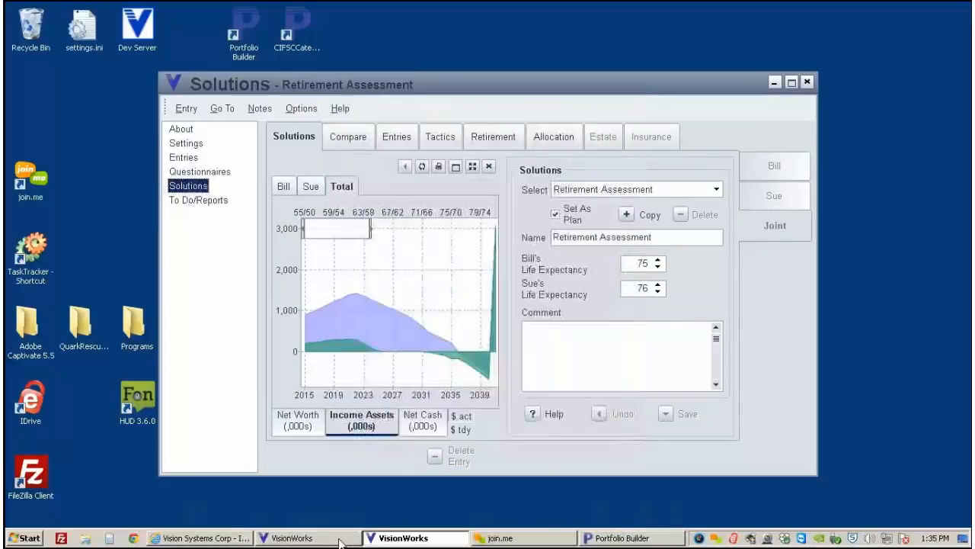
Step: Switch to the Demo solution's VisionWorks session and show the Withdrawals entry of the Non-Reg. Portfolio
click(339, 539)
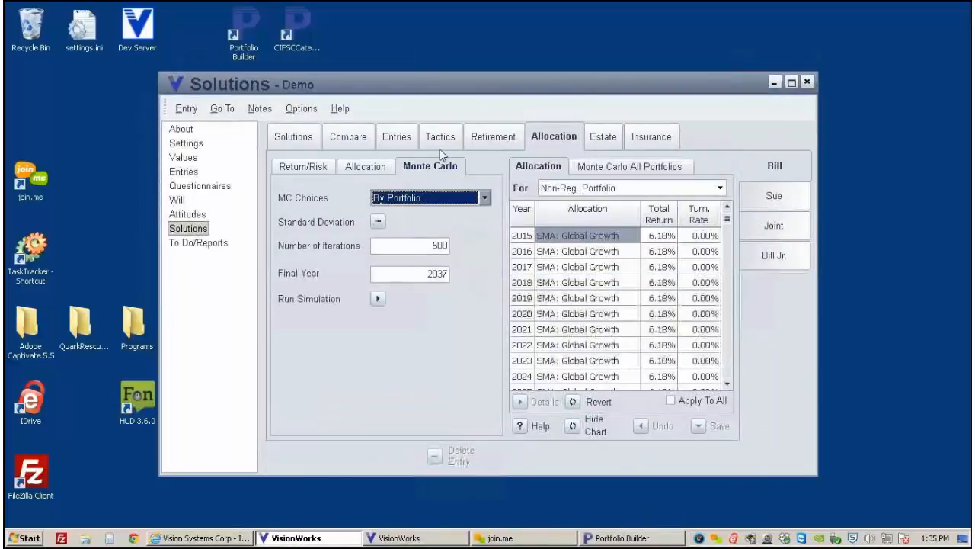
click(441, 137)
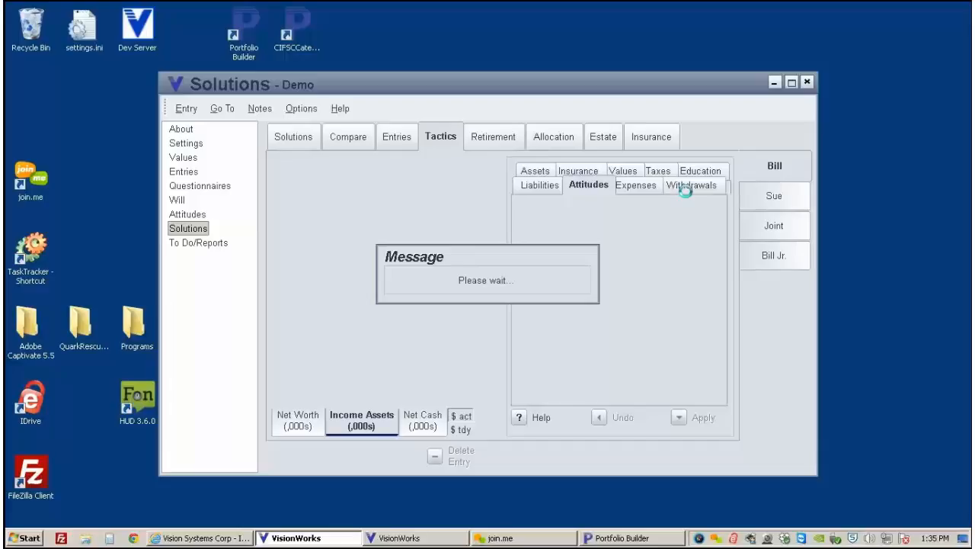
click(395, 137)
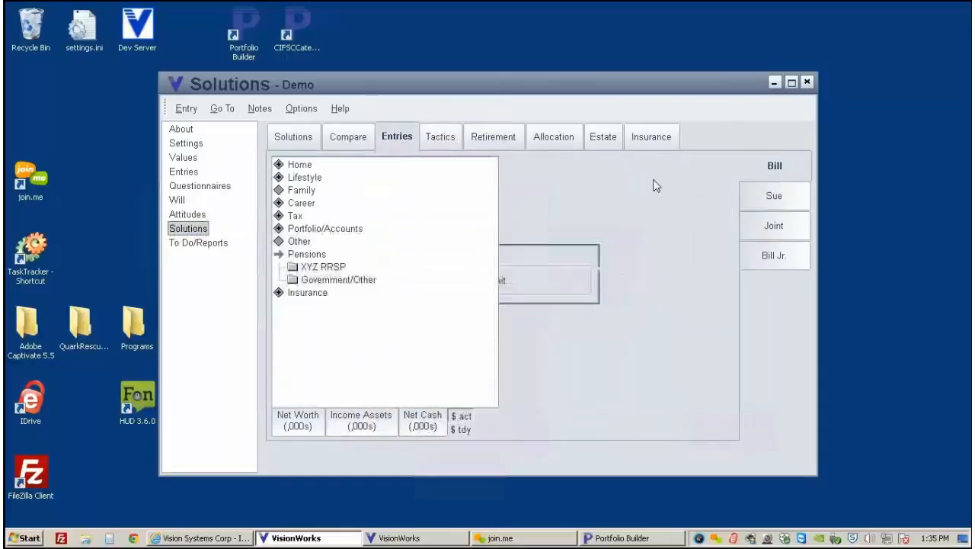
click(320, 230)
click(339, 253)
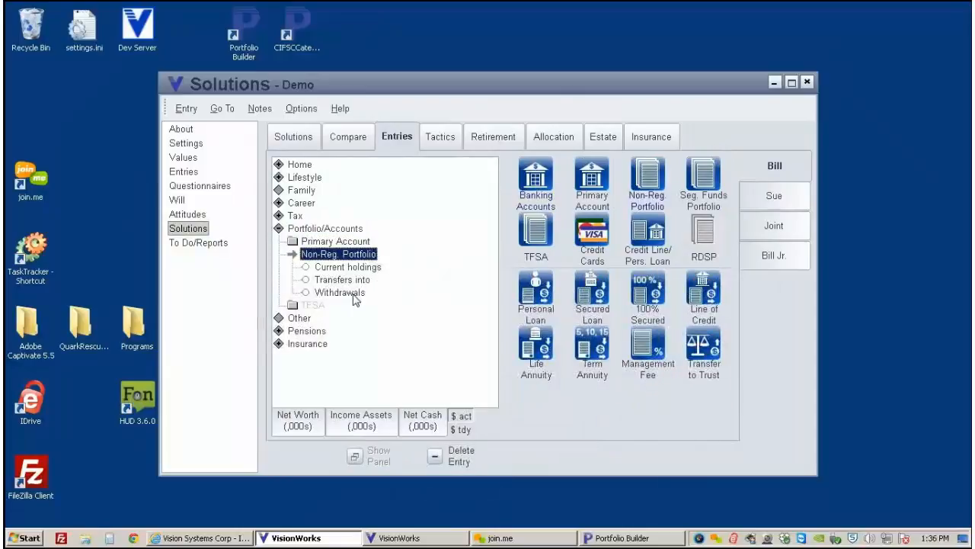
click(345, 293)
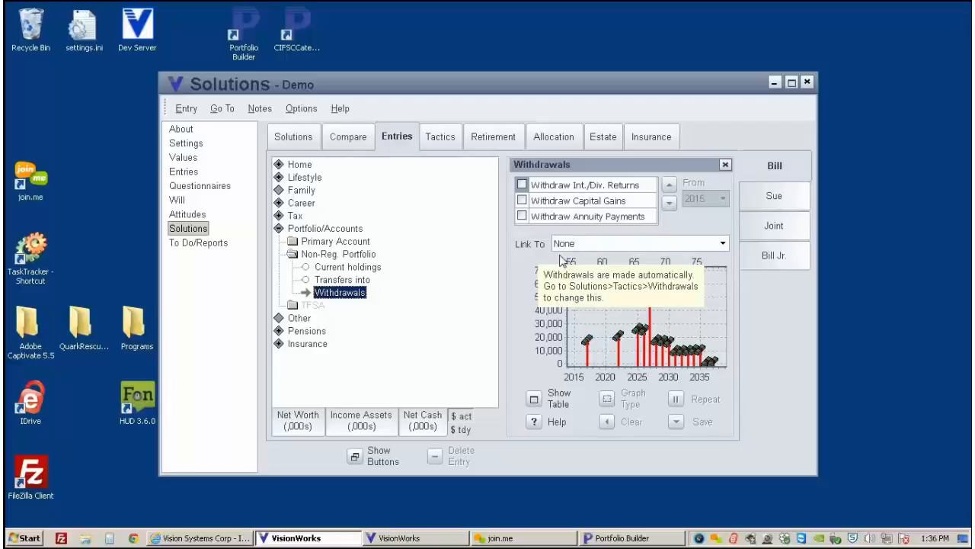
Step: Switch to Internet Explorer and open the Retirement Assessment Videos page on the Vision Systems website
click(430, 538)
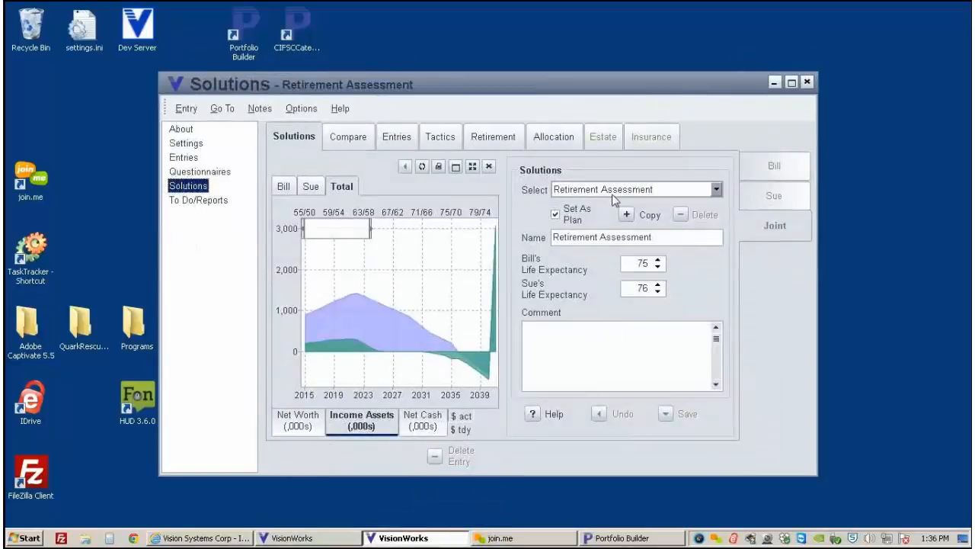
click(233, 539)
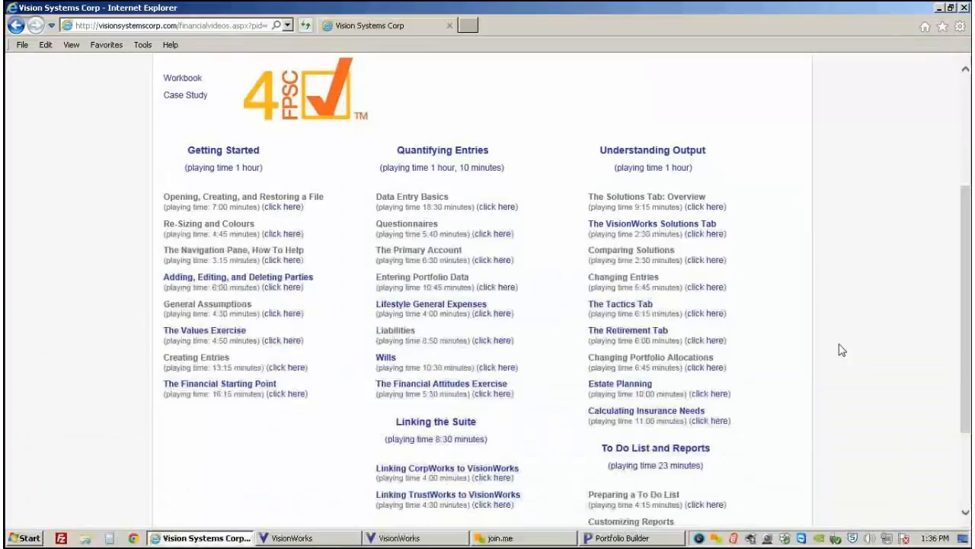
scroll(942, 137, up, 3)
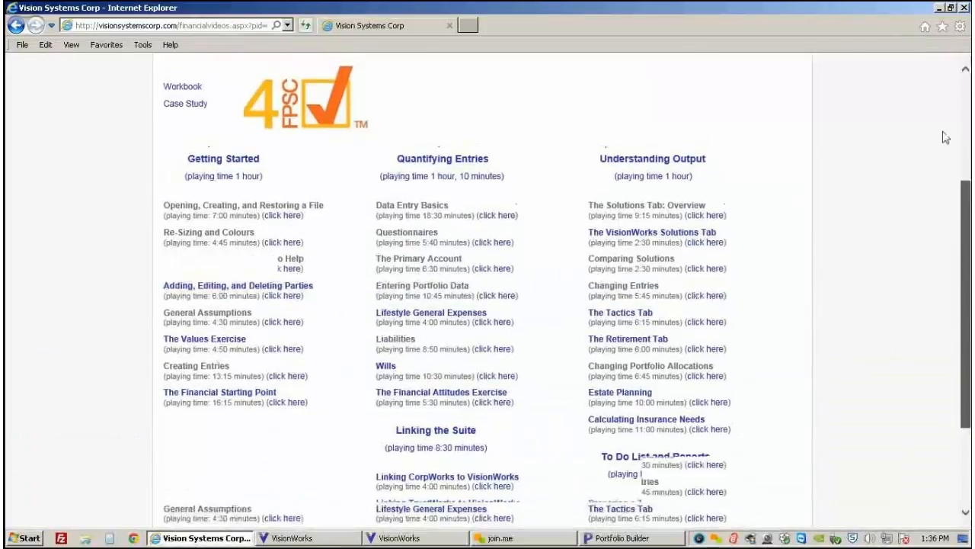
mouse_move(266, 136)
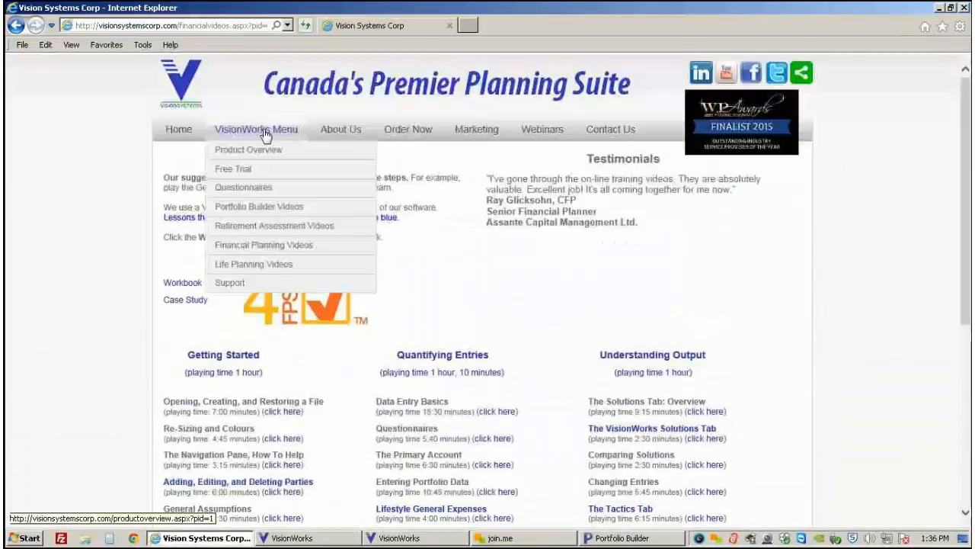
click(258, 225)
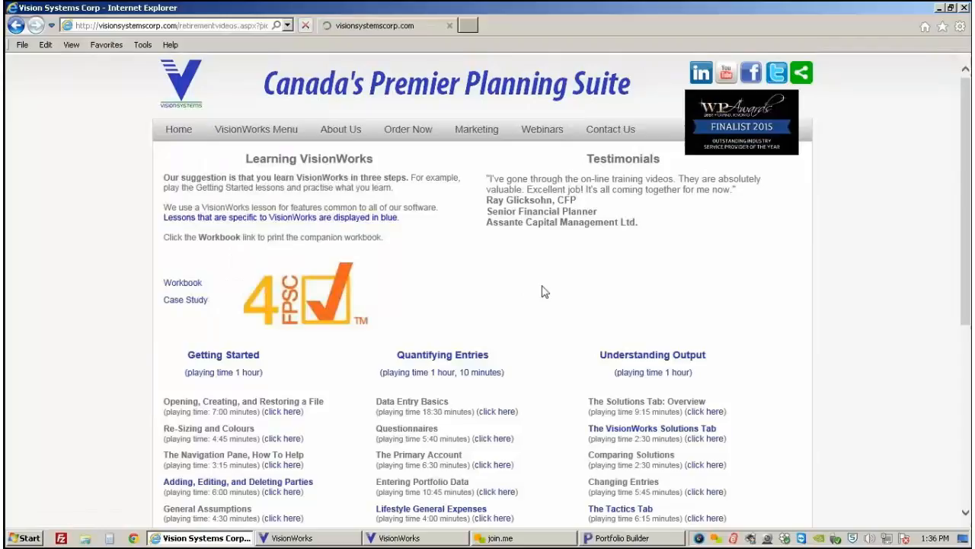
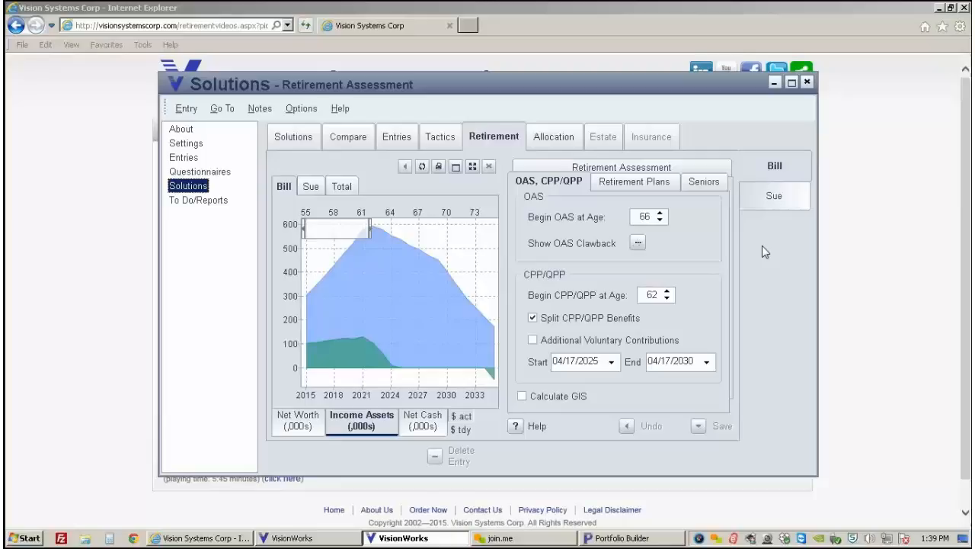
Step: Show the Retirement Assessment controls in VisionWorks and compare the total Income Assets chart with the first client's chart
click(635, 177)
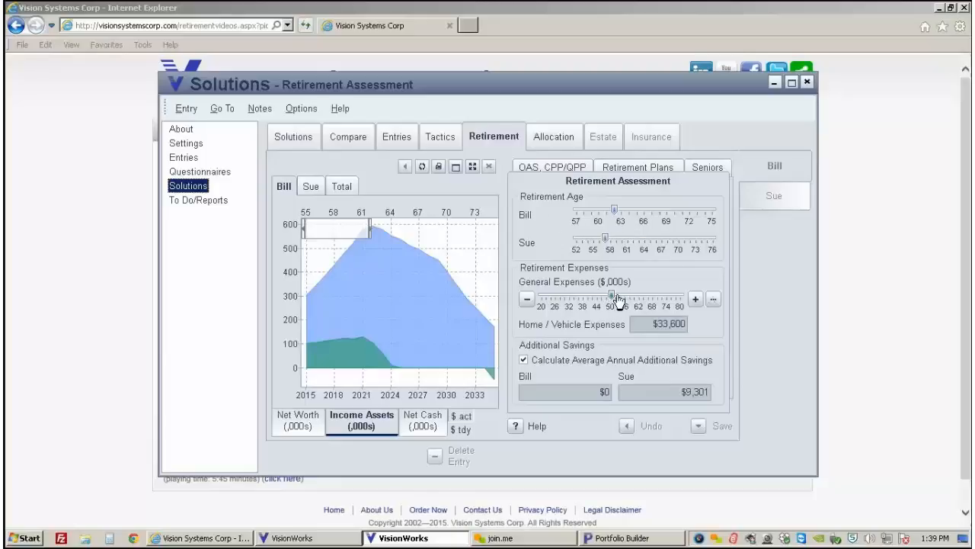
click(347, 191)
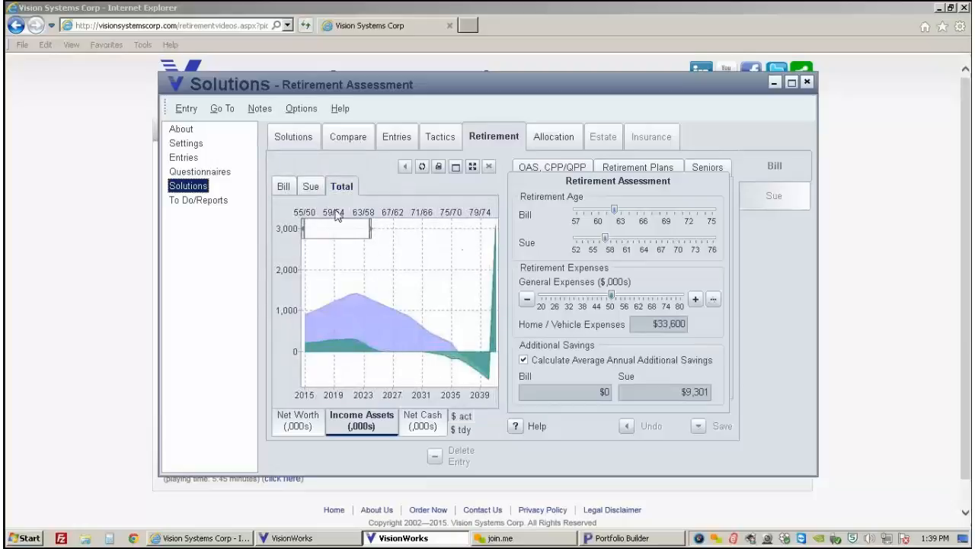
click(280, 188)
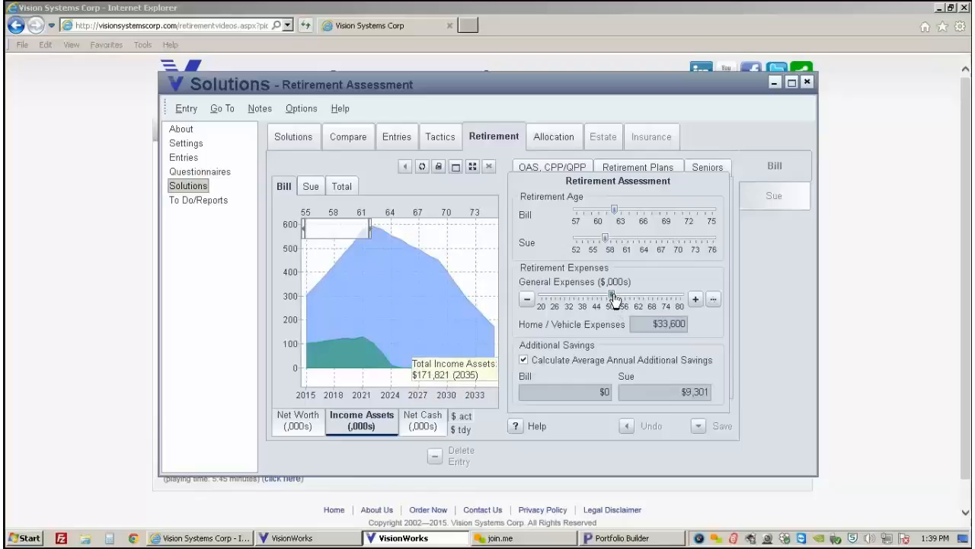
Step: Raise the general retirement expenses to $60,000, save the change, and inspect the end of the Income Assets chart
drag(613, 297, 632, 298)
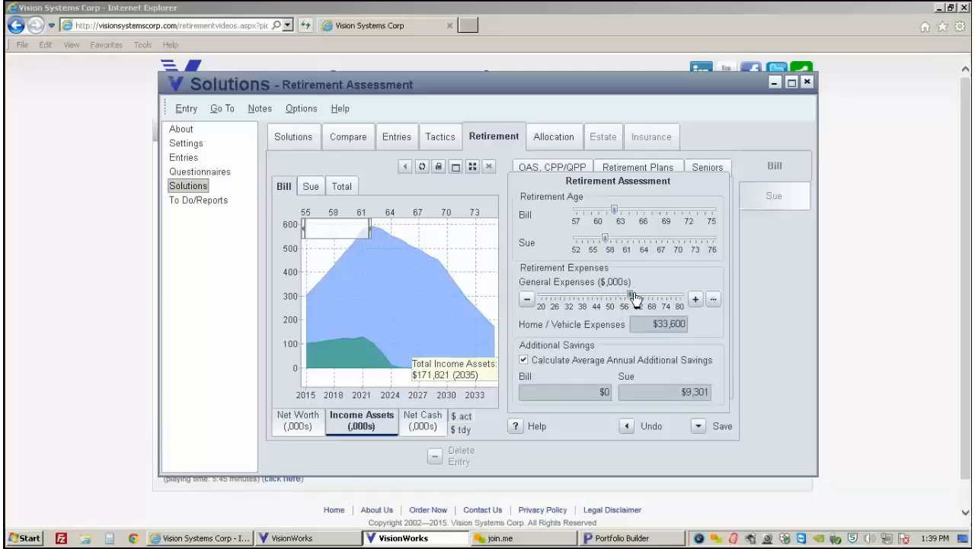
click(698, 427)
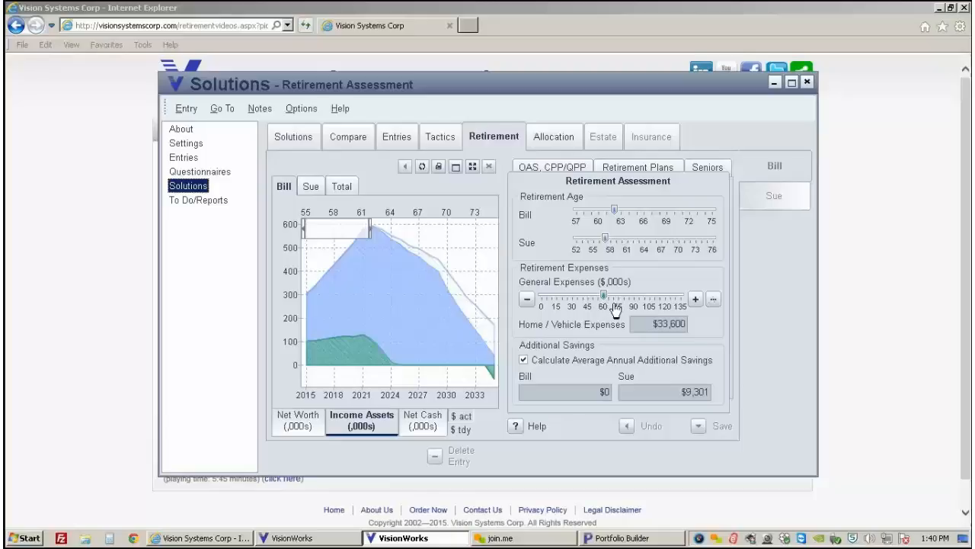
mouse_move(497, 352)
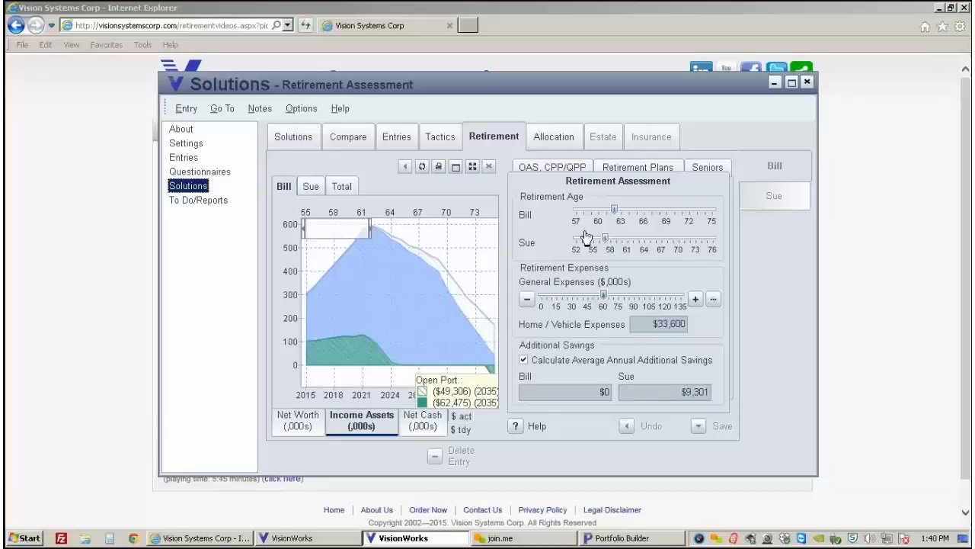
Step: Replace the Non-Reg. Portfolio's allocation starting in 2015 with the Balanced portfolio from the Detailed portfolios
click(554, 136)
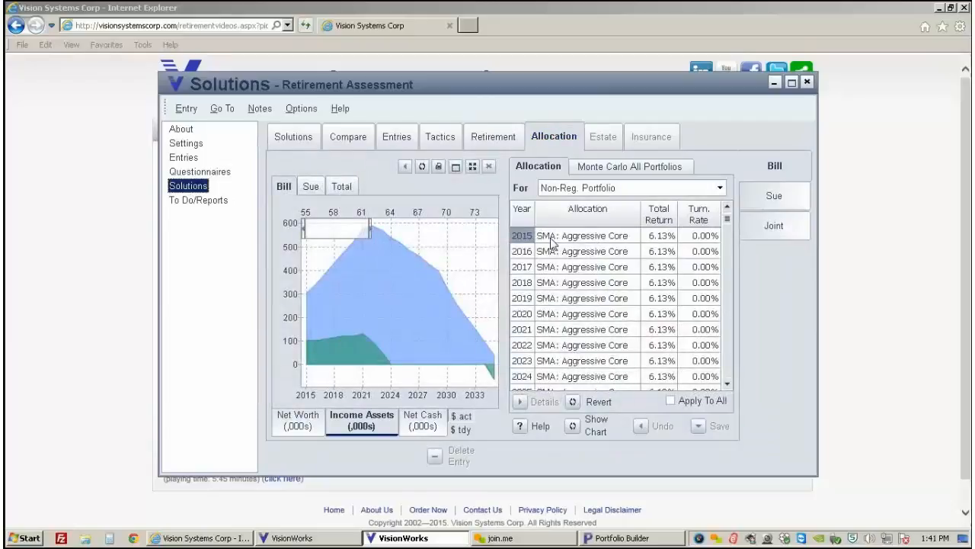
click(552, 240)
click(552, 241)
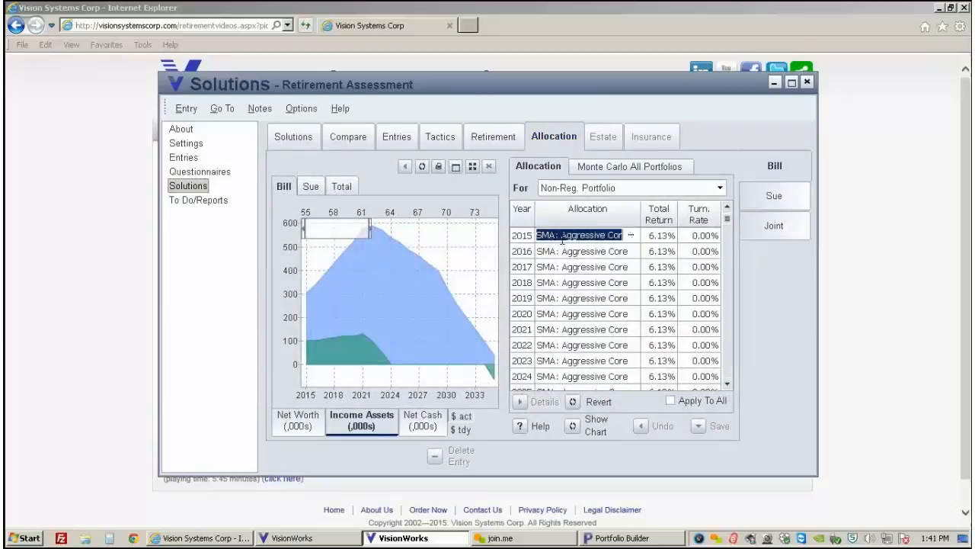
click(632, 236)
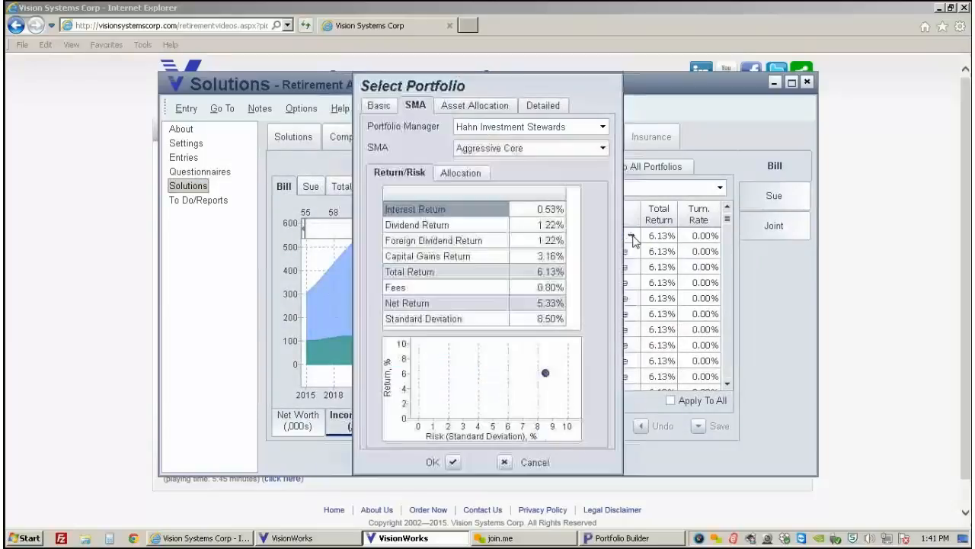
click(553, 105)
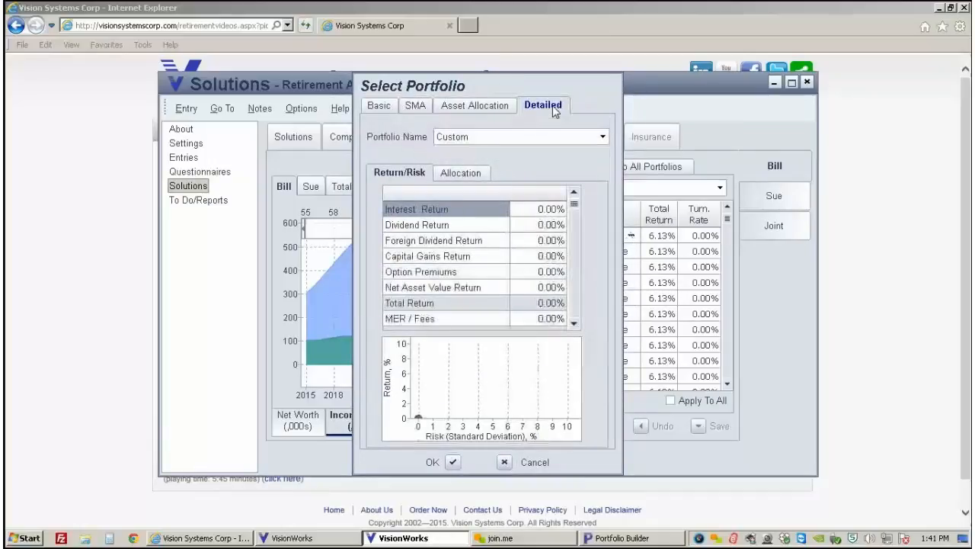
click(604, 139)
click(478, 175)
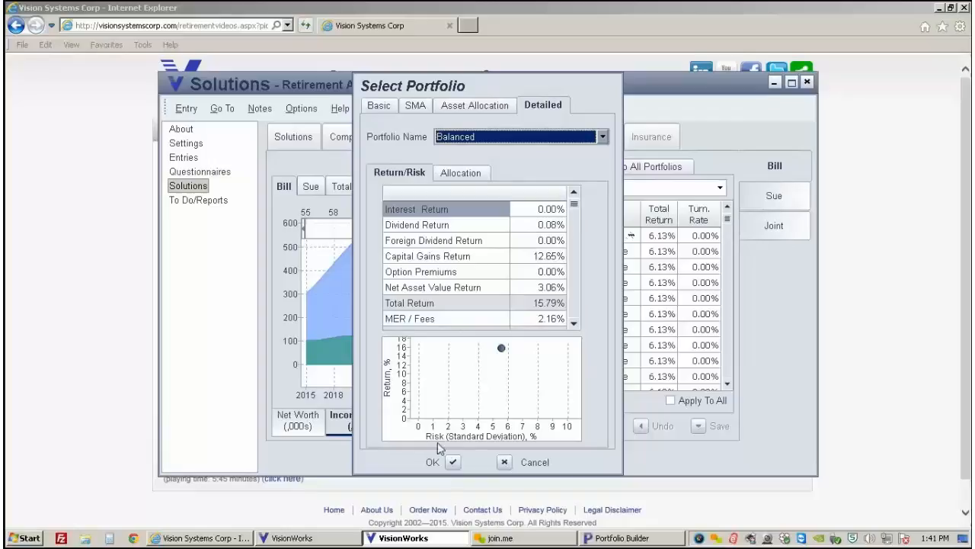
click(454, 462)
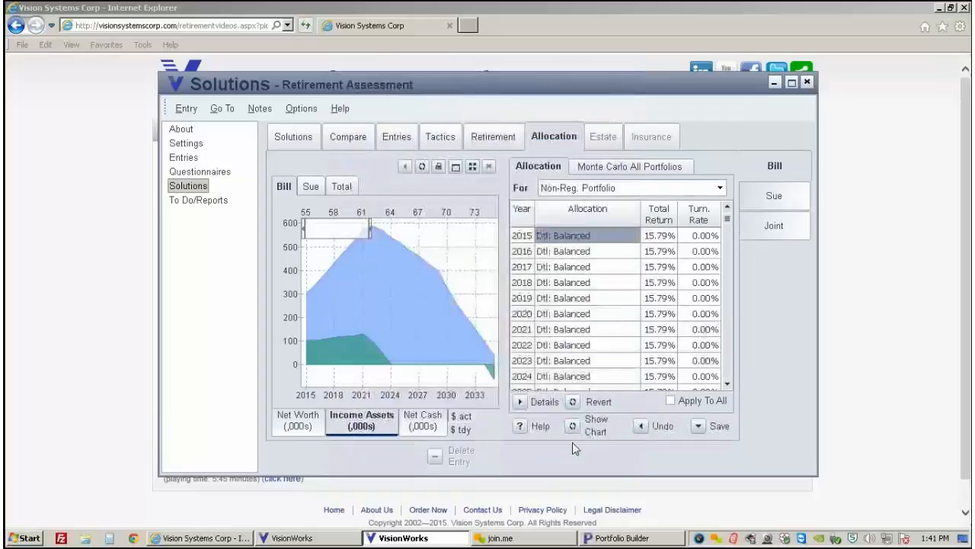
Step: Apply the Balanced allocation to all portfolios, save it, and inspect the updated Income Assets chart
click(670, 401)
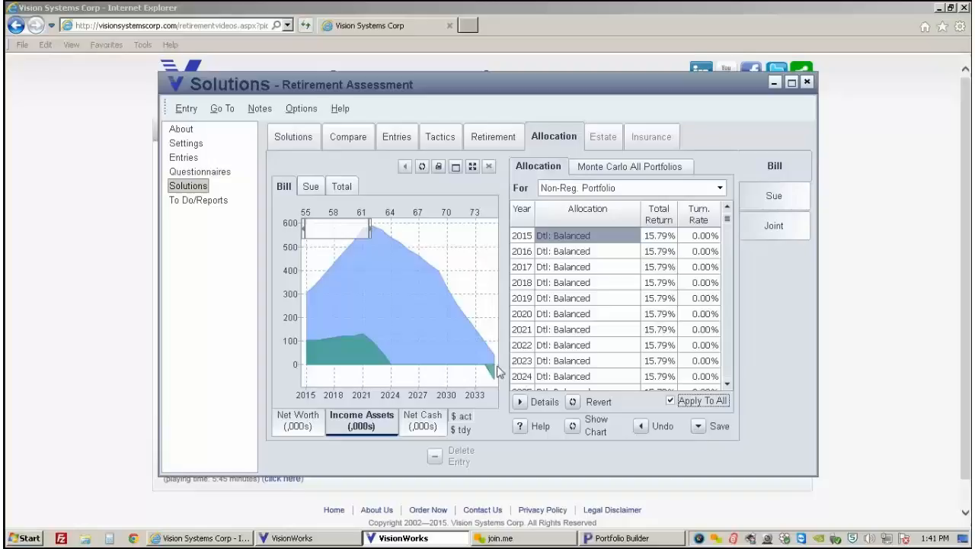
click(700, 426)
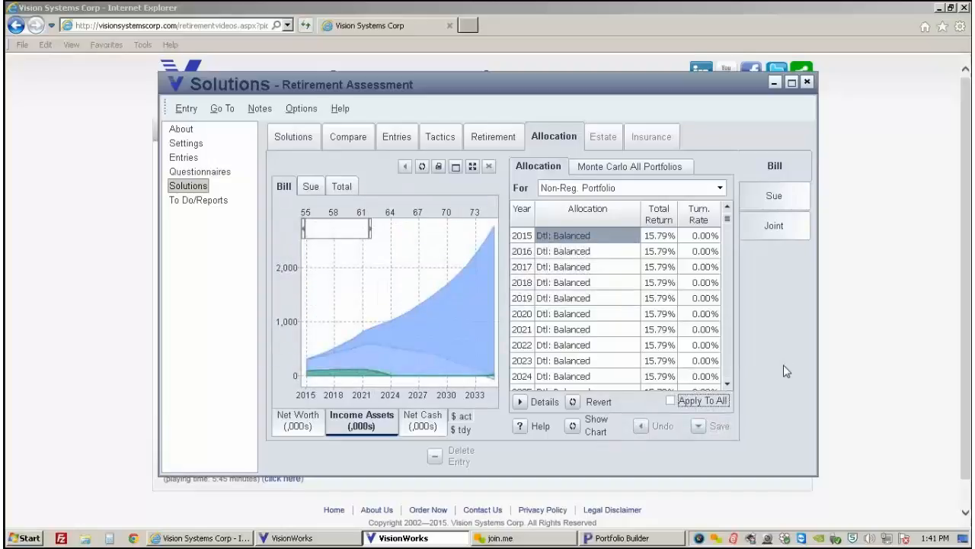
mouse_move(459, 383)
Step: Exit the Retirement Assessment session of VisionWorks and cancel saving the backup file
click(807, 82)
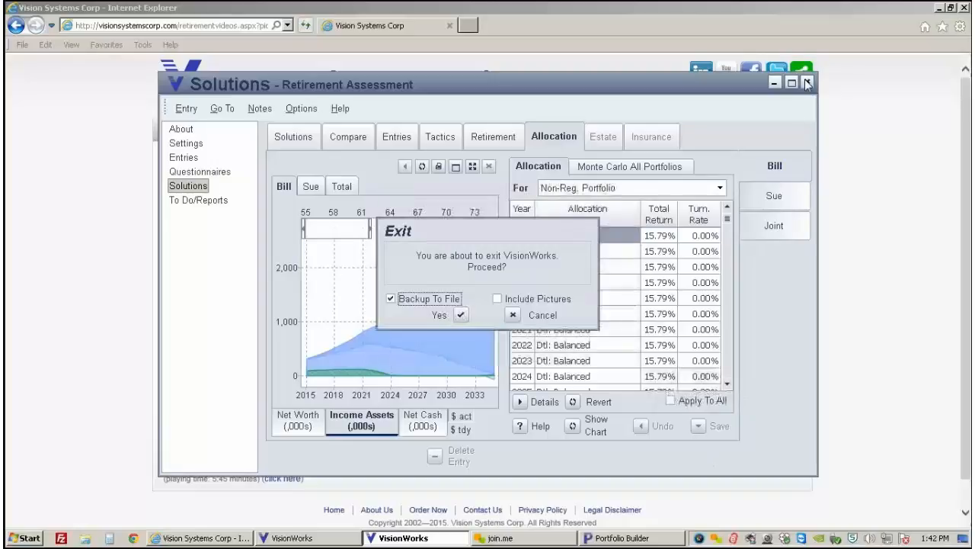
click(460, 317)
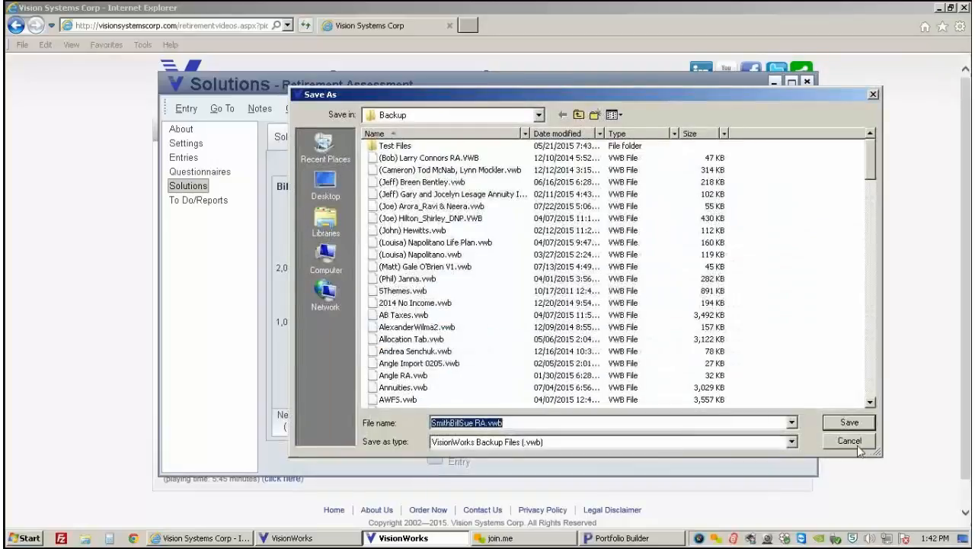
click(857, 445)
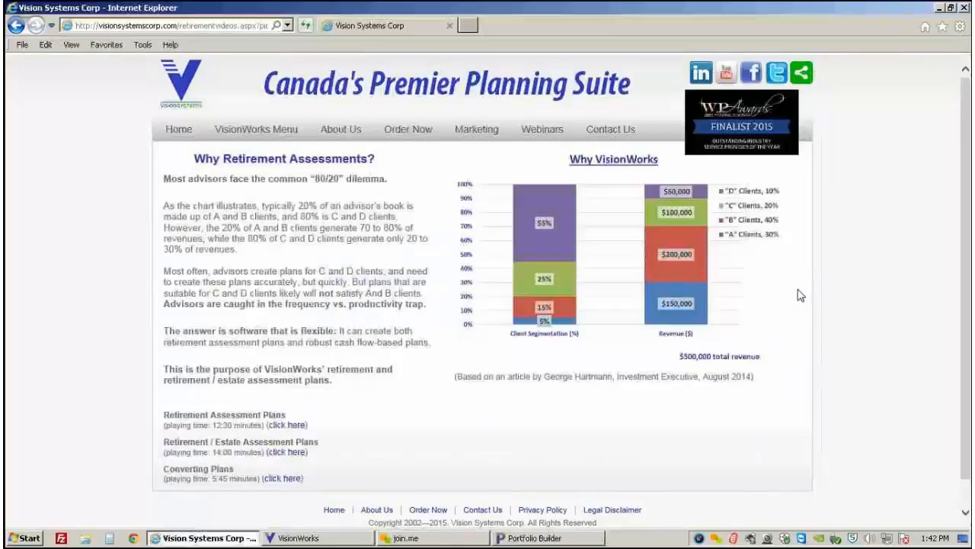
Step: Switch to the Demo solution's VisionWorks session and exit it, cancelling the backup file
click(302, 540)
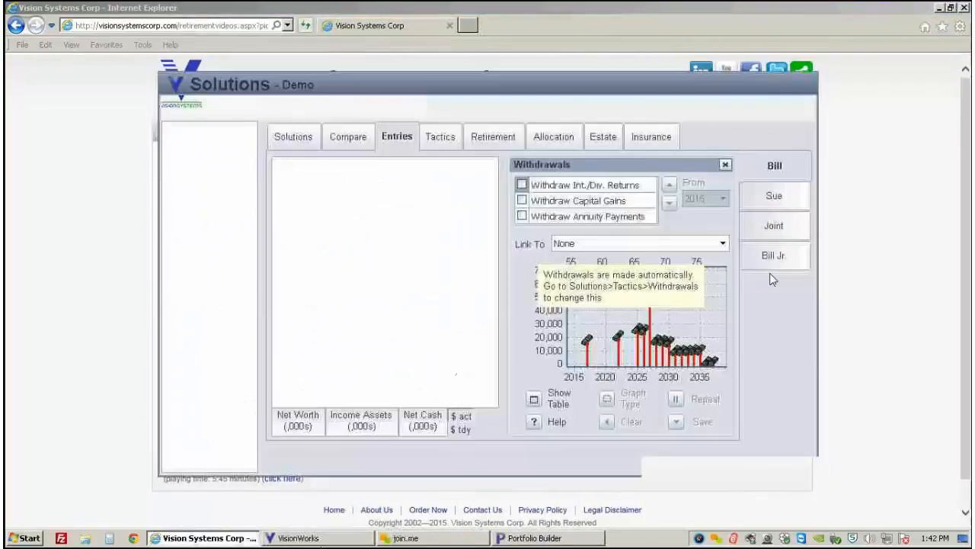
click(806, 83)
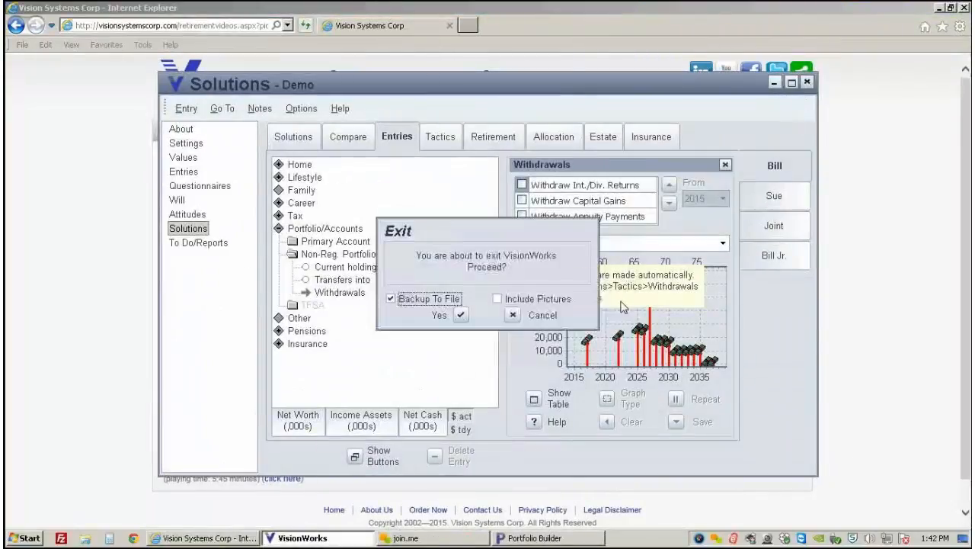
click(463, 316)
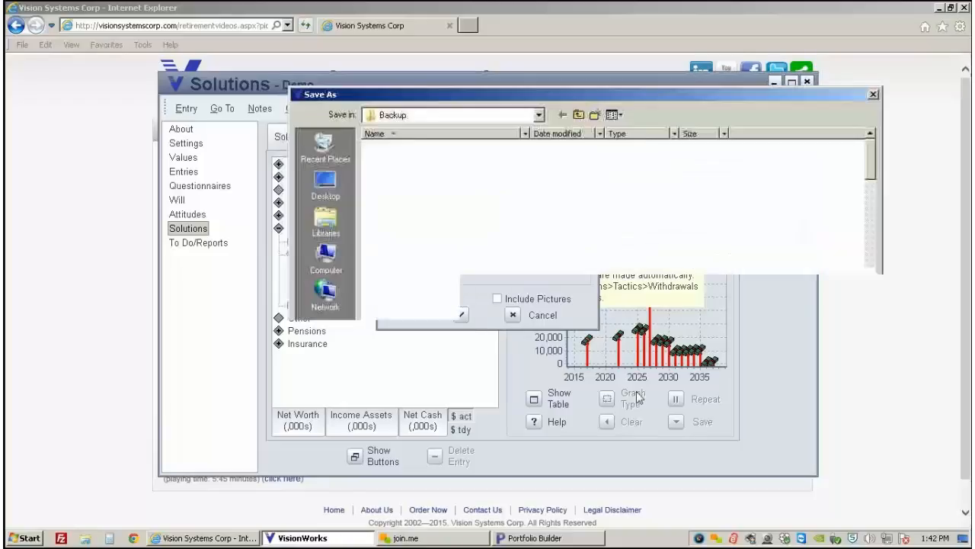
click(858, 444)
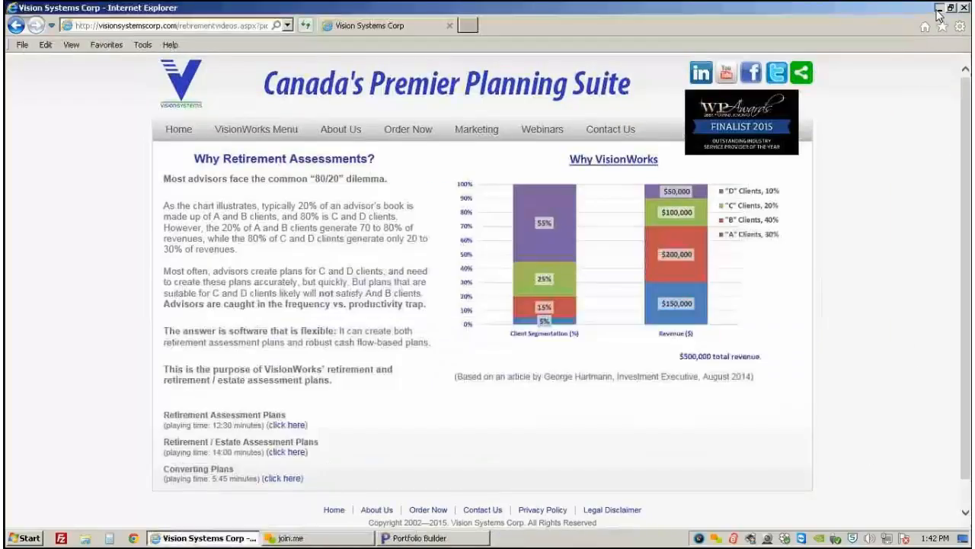
Step: Minimize Internet Explorer, launch VisionWorks from the desktop, open the Conversion Demo file, and maximize its window
click(939, 7)
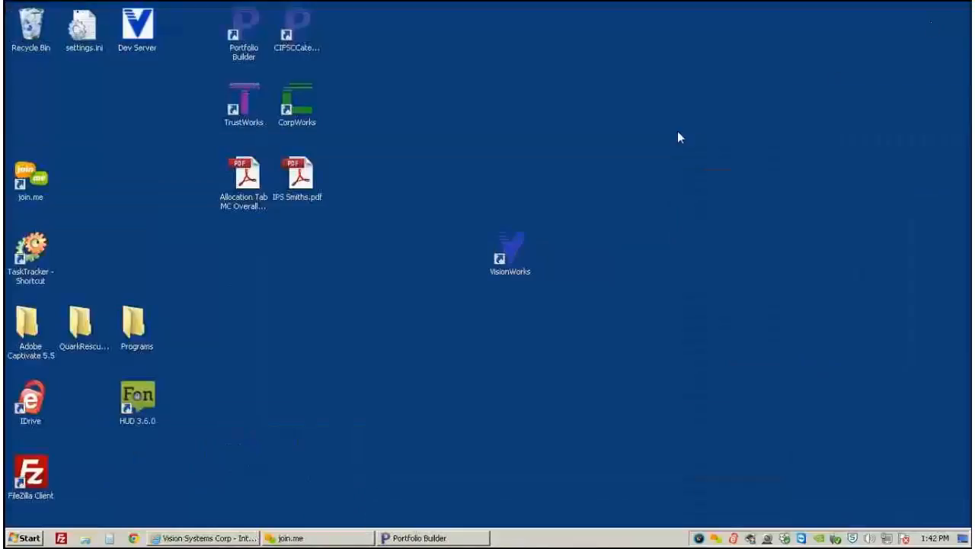
double_click(515, 248)
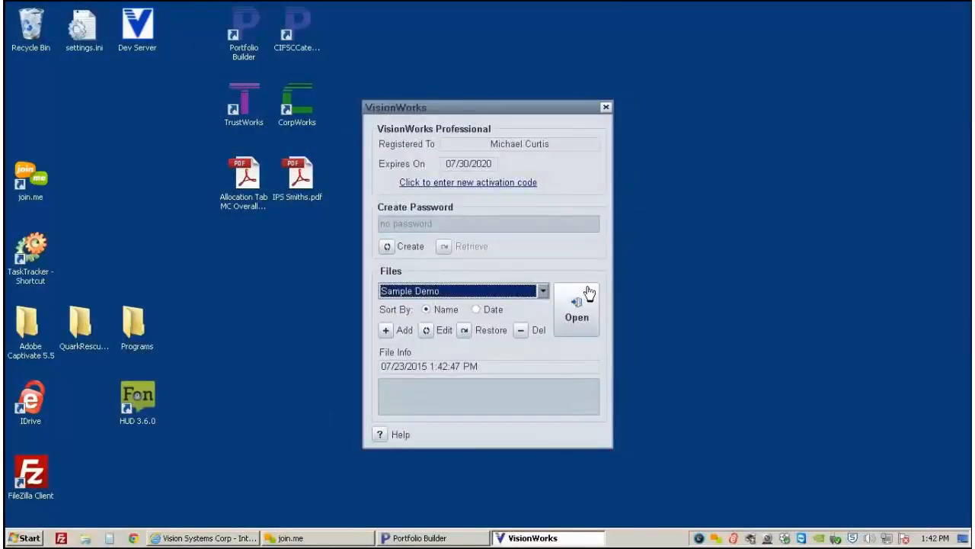
click(542, 291)
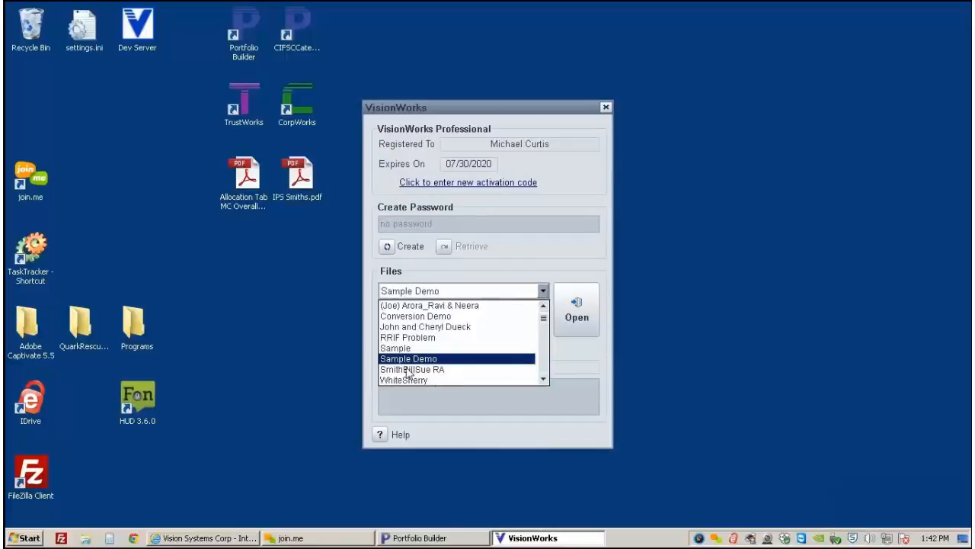
click(431, 316)
click(584, 313)
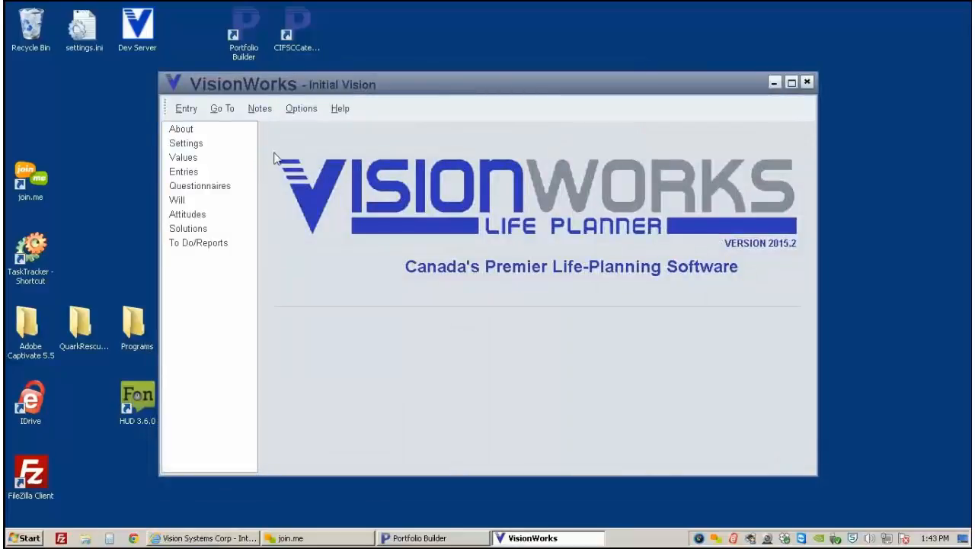
click(791, 82)
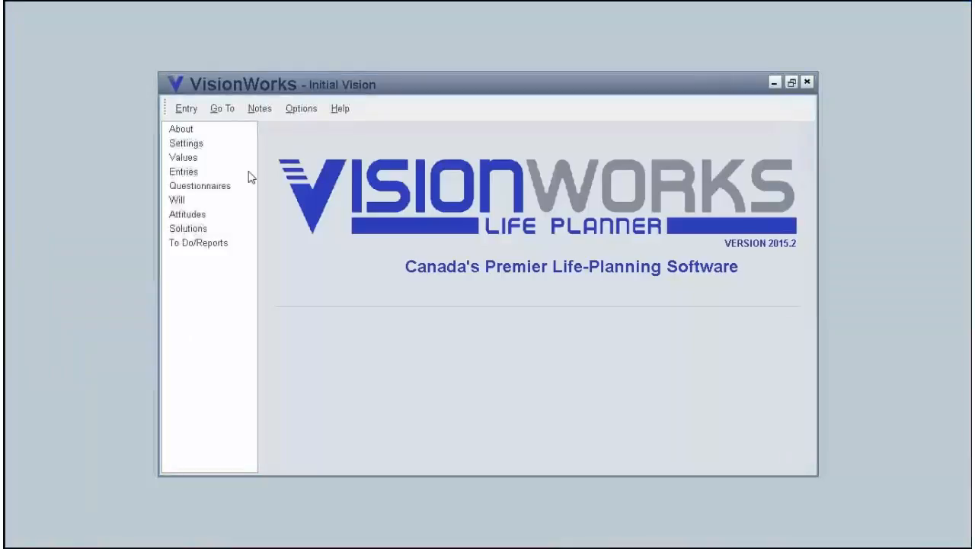
Step: Show the current holdings of the first client's Primary Account in the portfolio and account entries
click(189, 174)
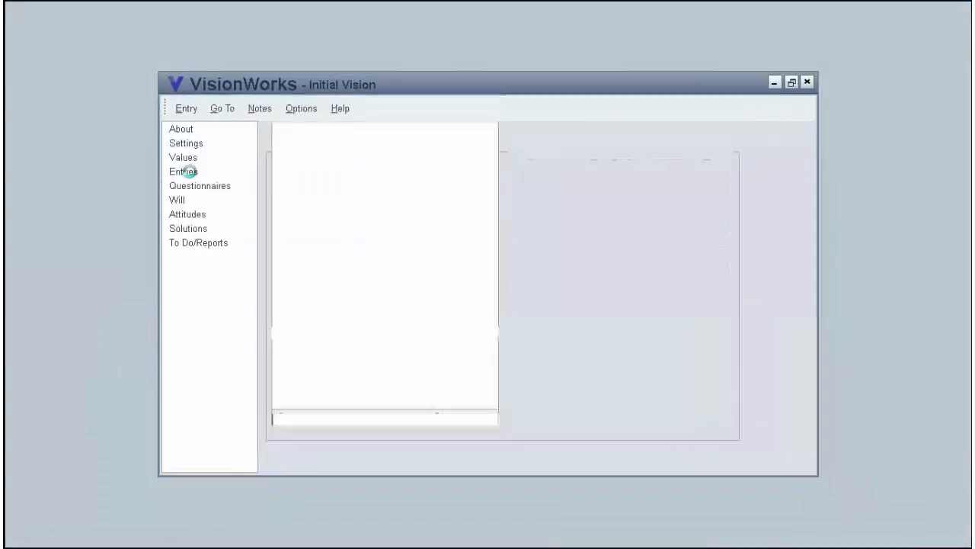
click(320, 232)
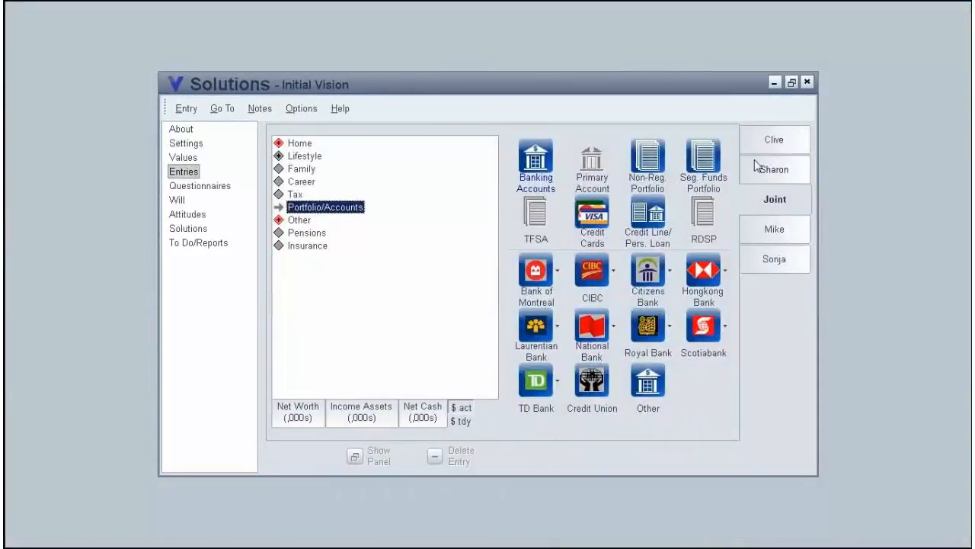
click(771, 143)
click(320, 222)
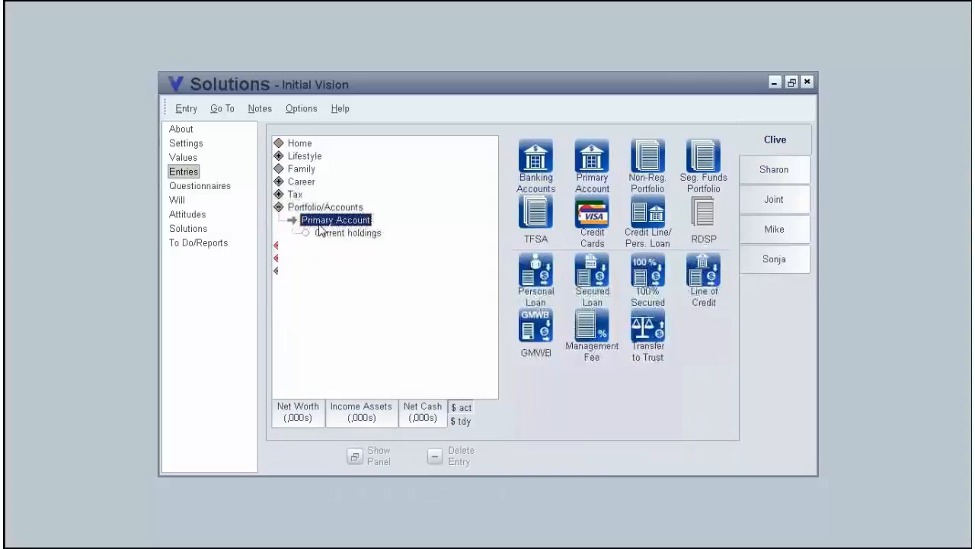
click(324, 232)
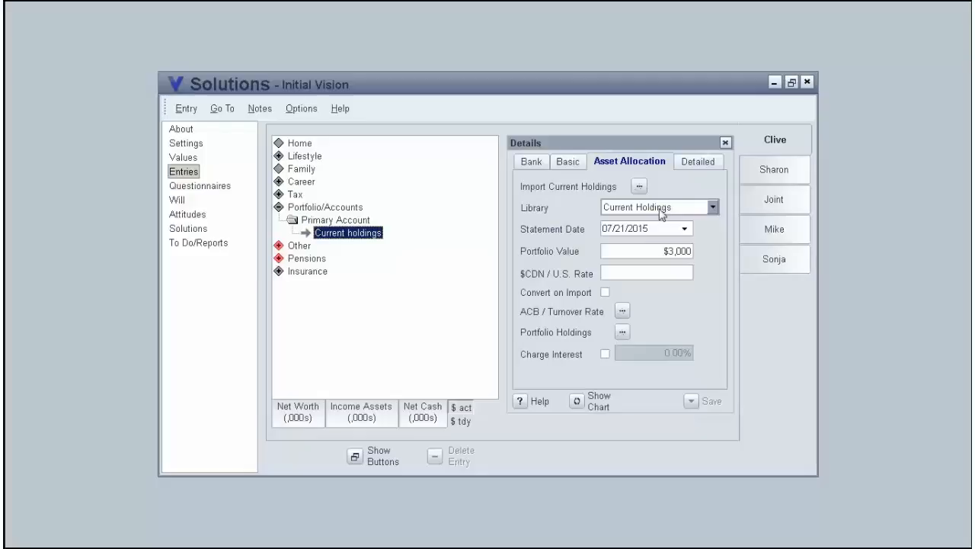
Step: Convert the Primary Account to a banking account with a value of $0 and save it
click(647, 248)
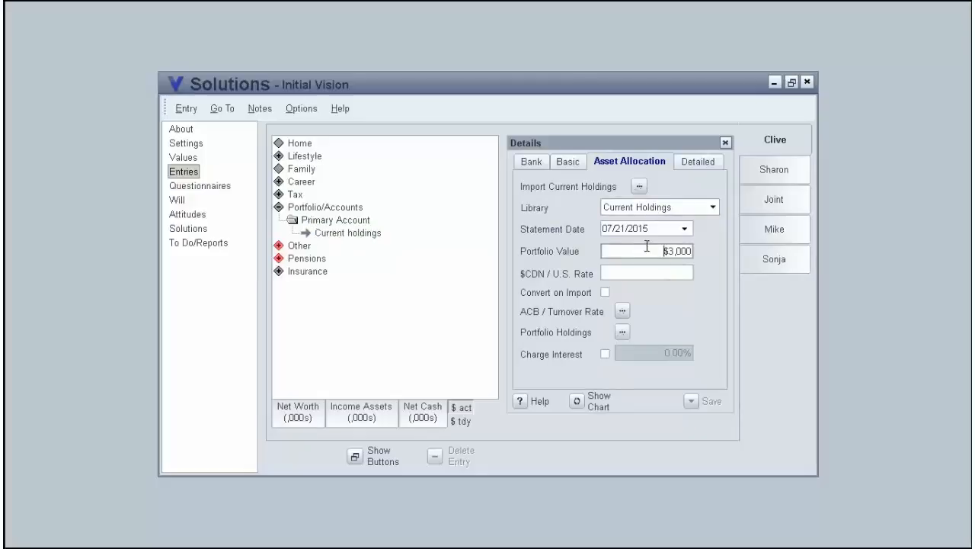
click(536, 164)
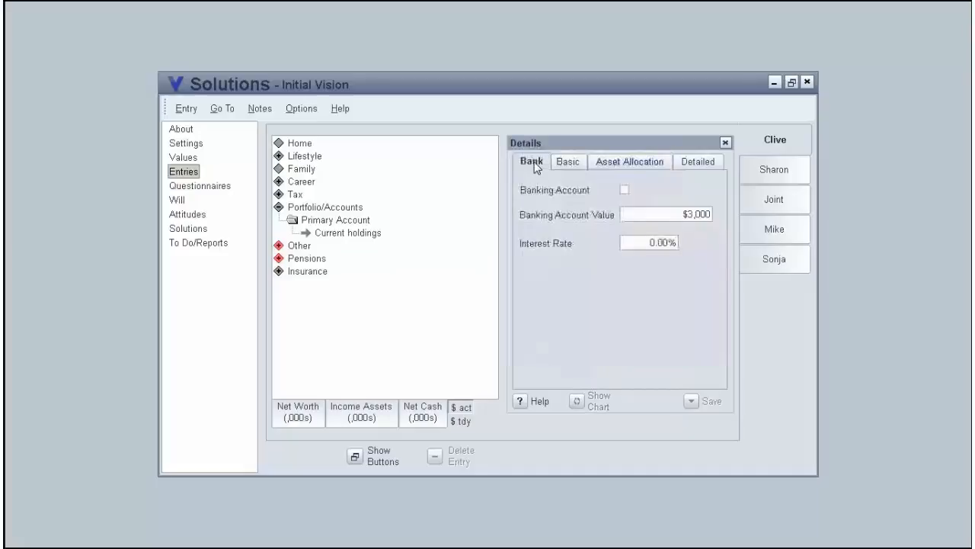
click(664, 218)
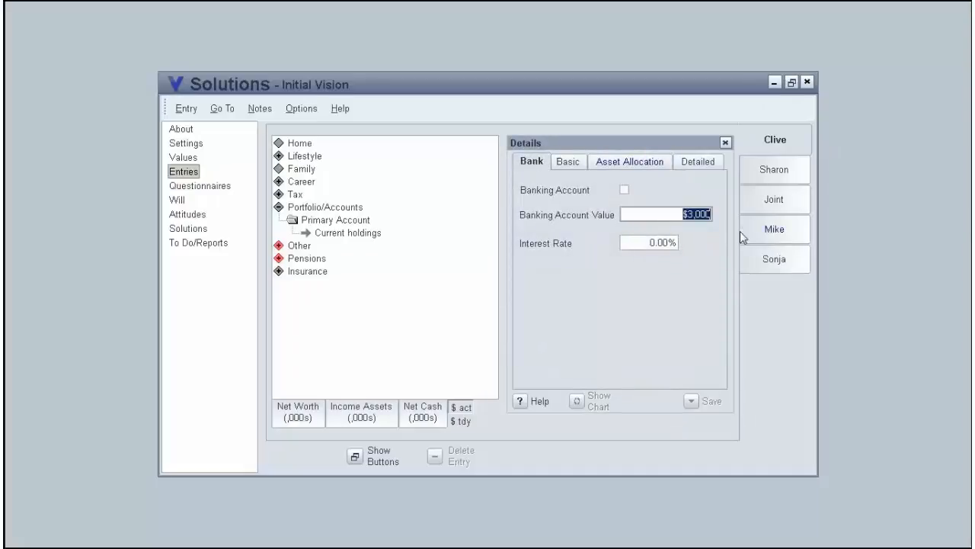
key(Delete)
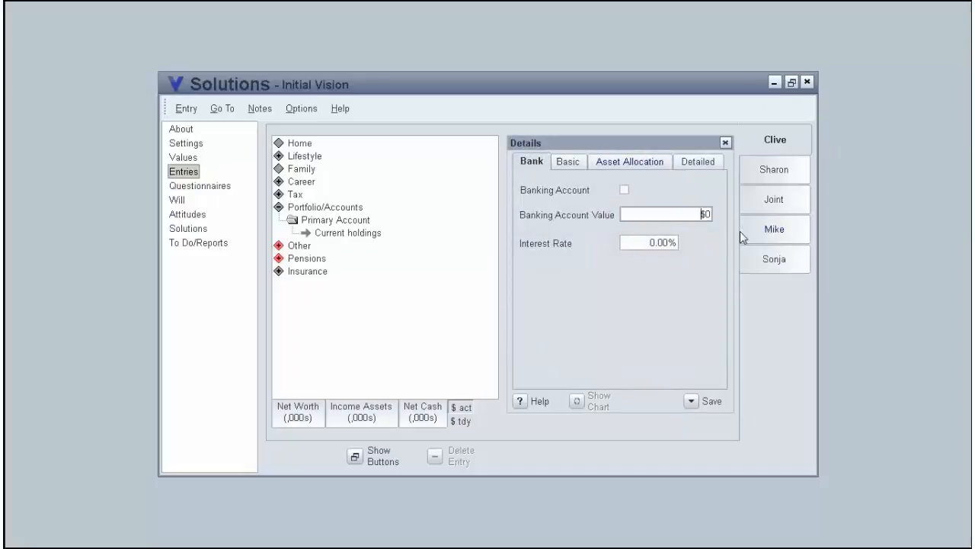
click(624, 191)
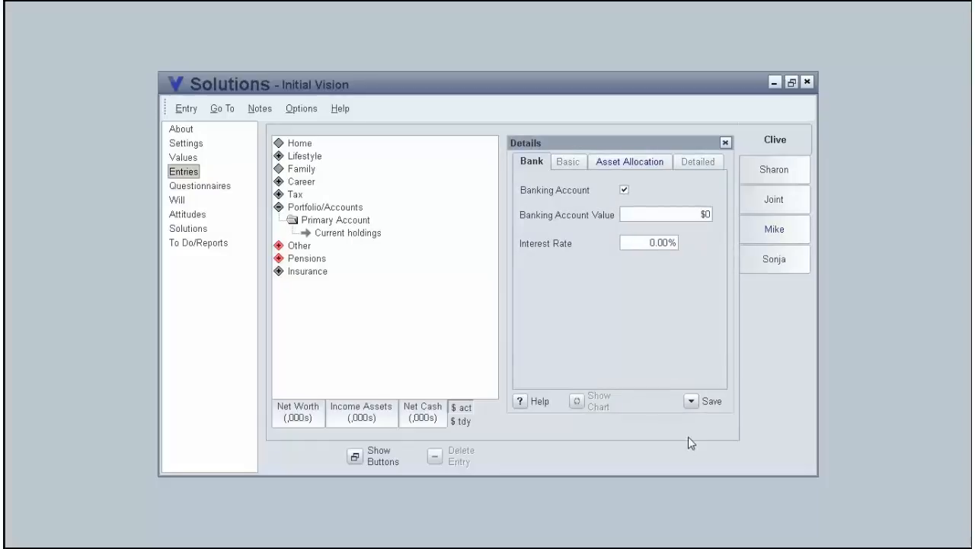
click(693, 402)
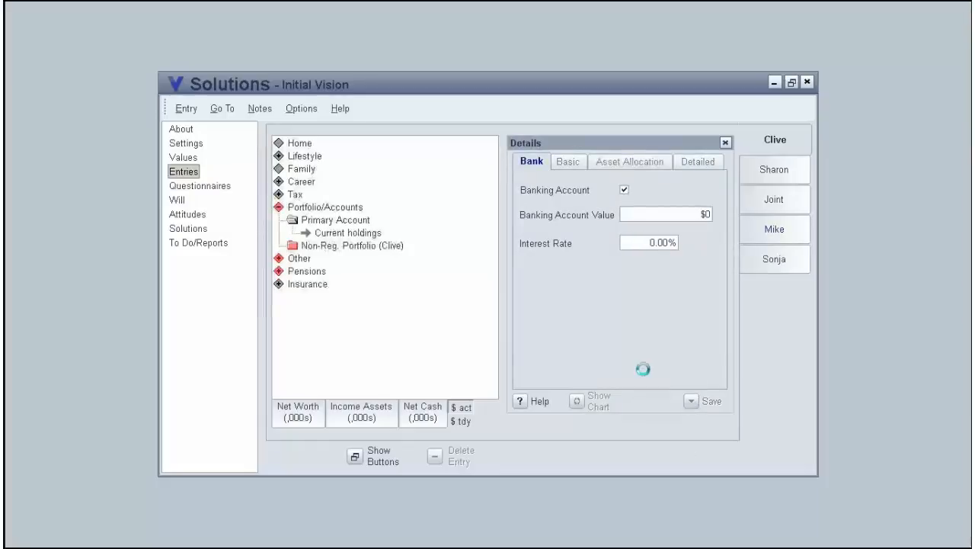
Step: Set the portfolio value of the current holdings in the first client's Non-Reg. Portfolio to $3,000 and save it
click(346, 245)
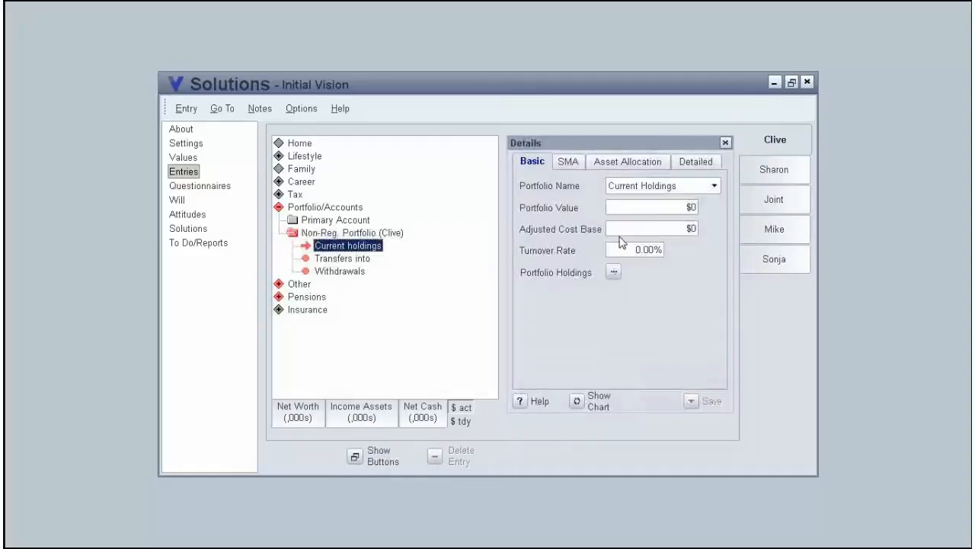
click(648, 208)
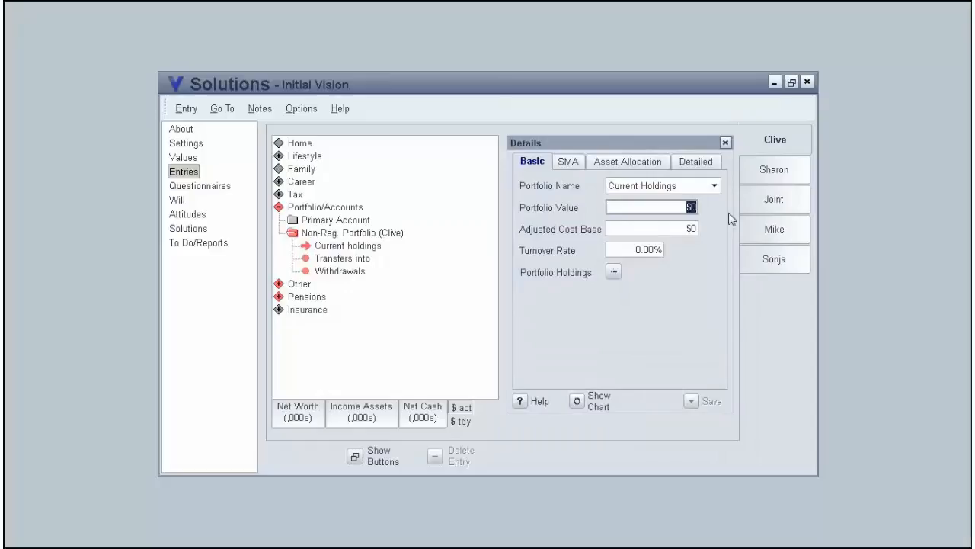
key(BackSpace)
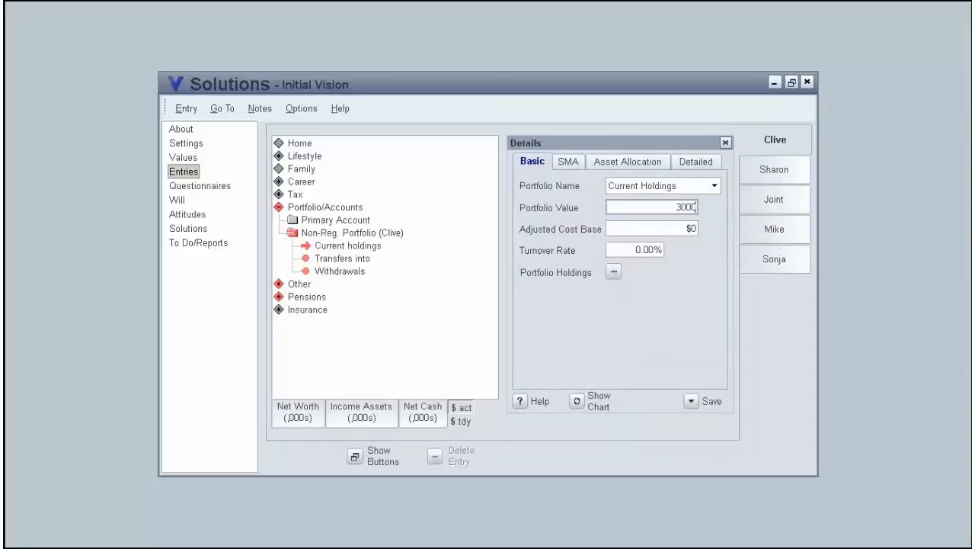
text(3000)
click(691, 401)
Step: Assign the Conservative portfolio to the non-registered current holdings, save it, and check its return/risk chart
click(692, 166)
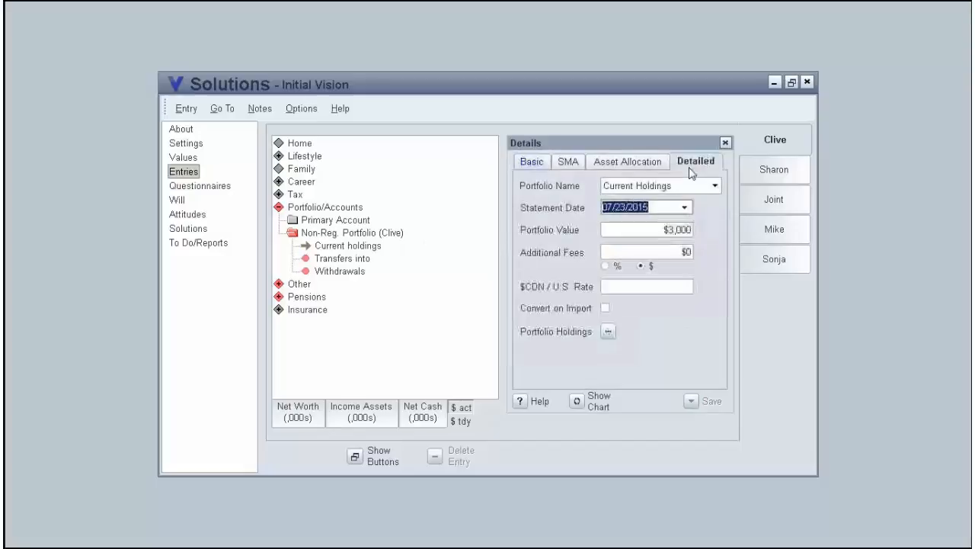
click(715, 189)
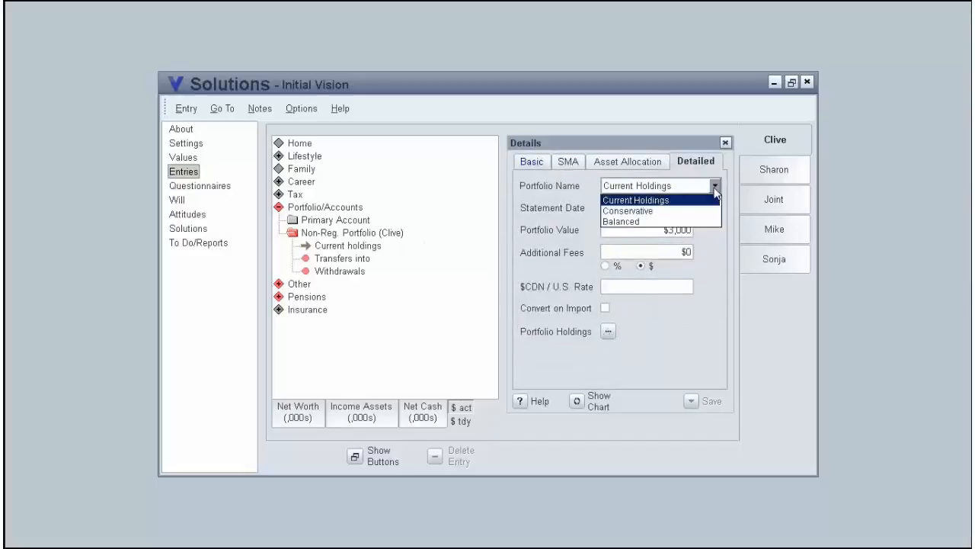
click(632, 210)
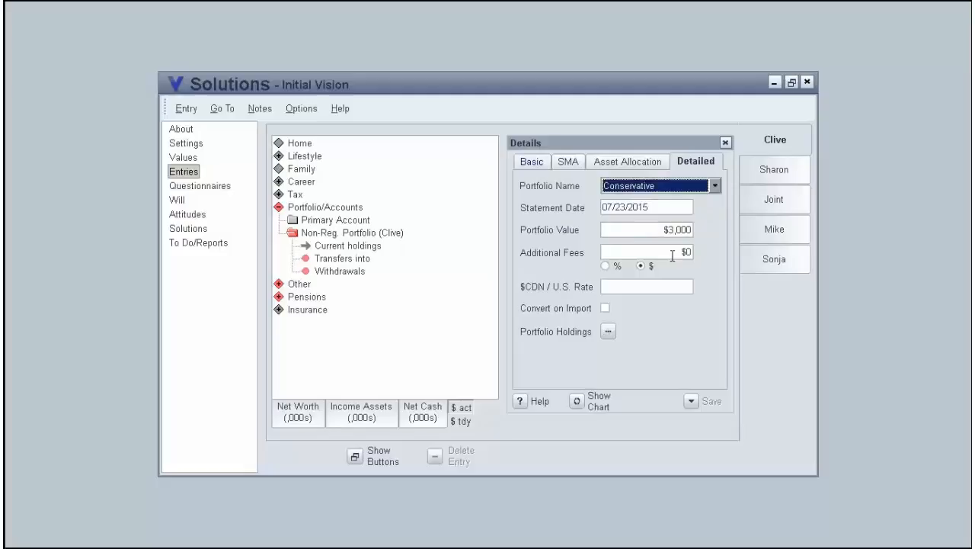
click(691, 401)
click(577, 401)
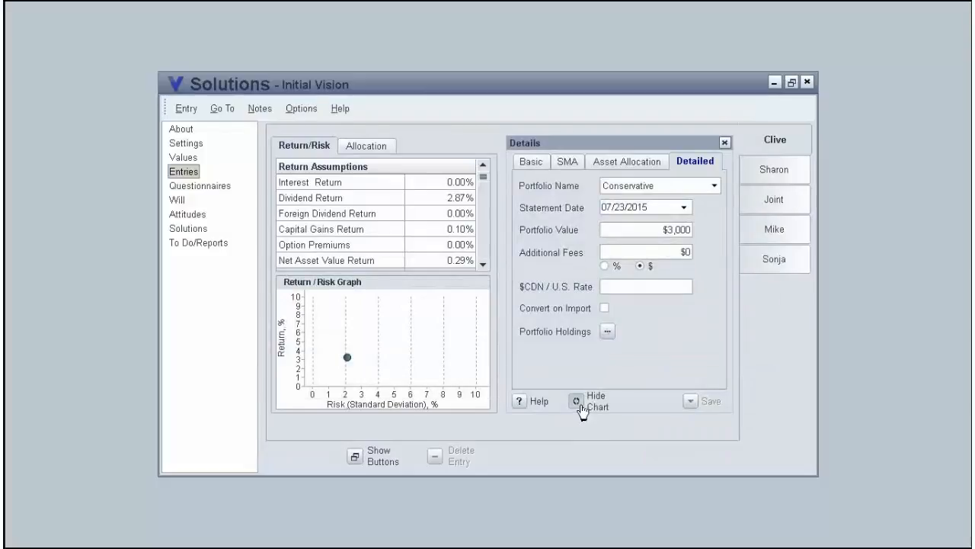
click(576, 402)
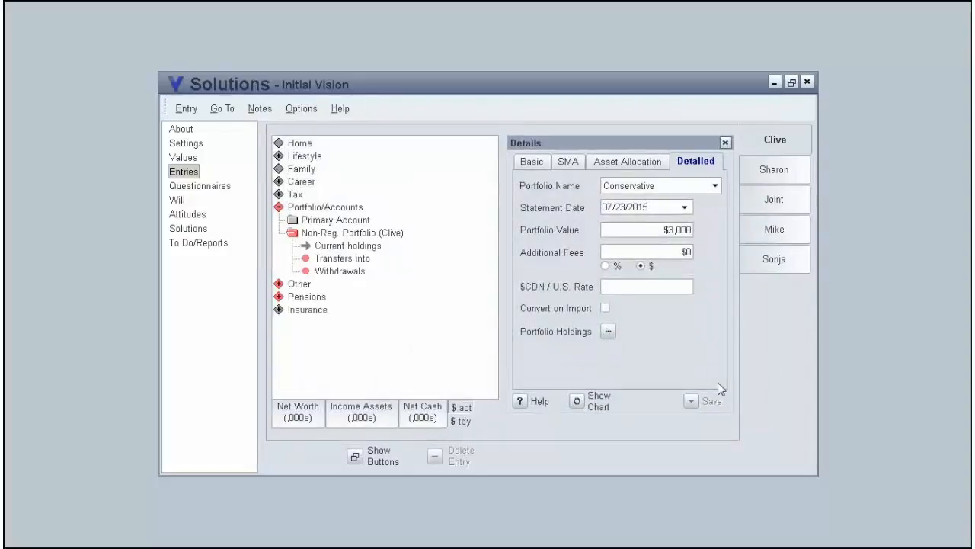